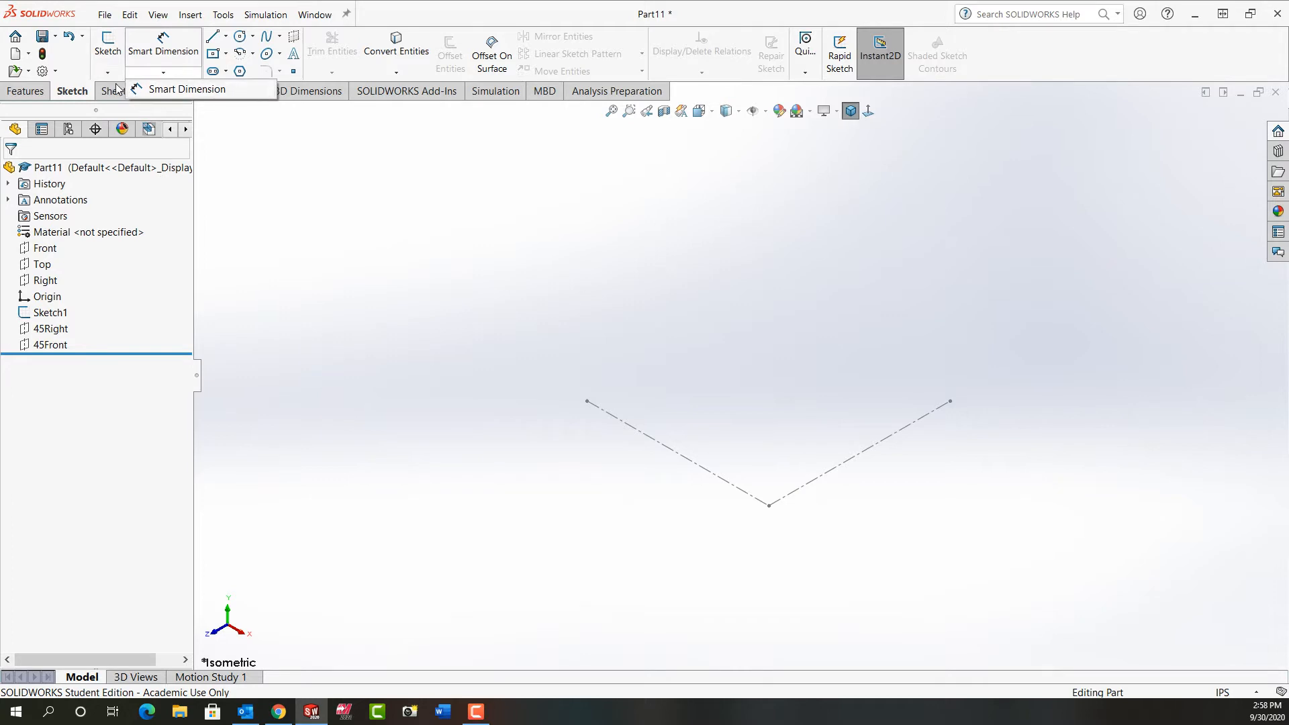
# Start a 3D sketch and draw a line about 1.8 in long along Z, outward from the free end of the X-direction construction line
pyautogui.click(108, 71)
pyautogui.click(121, 104)
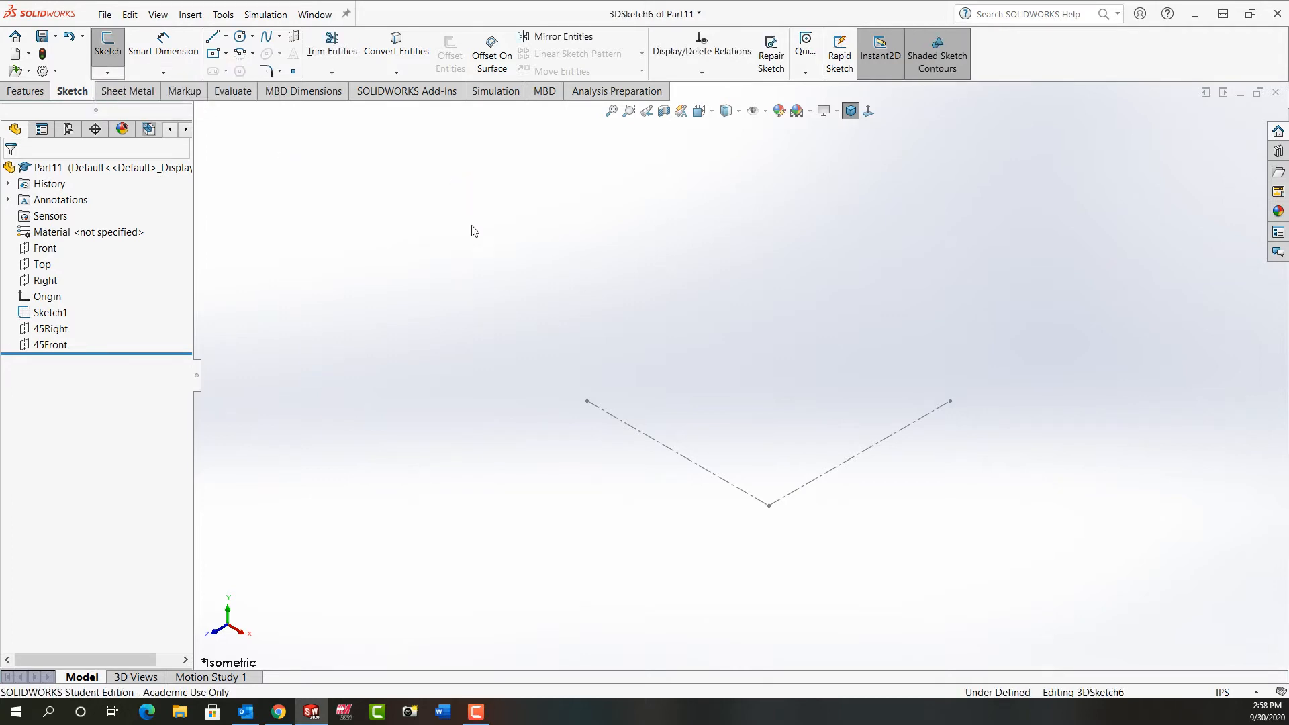
pyautogui.press('l')
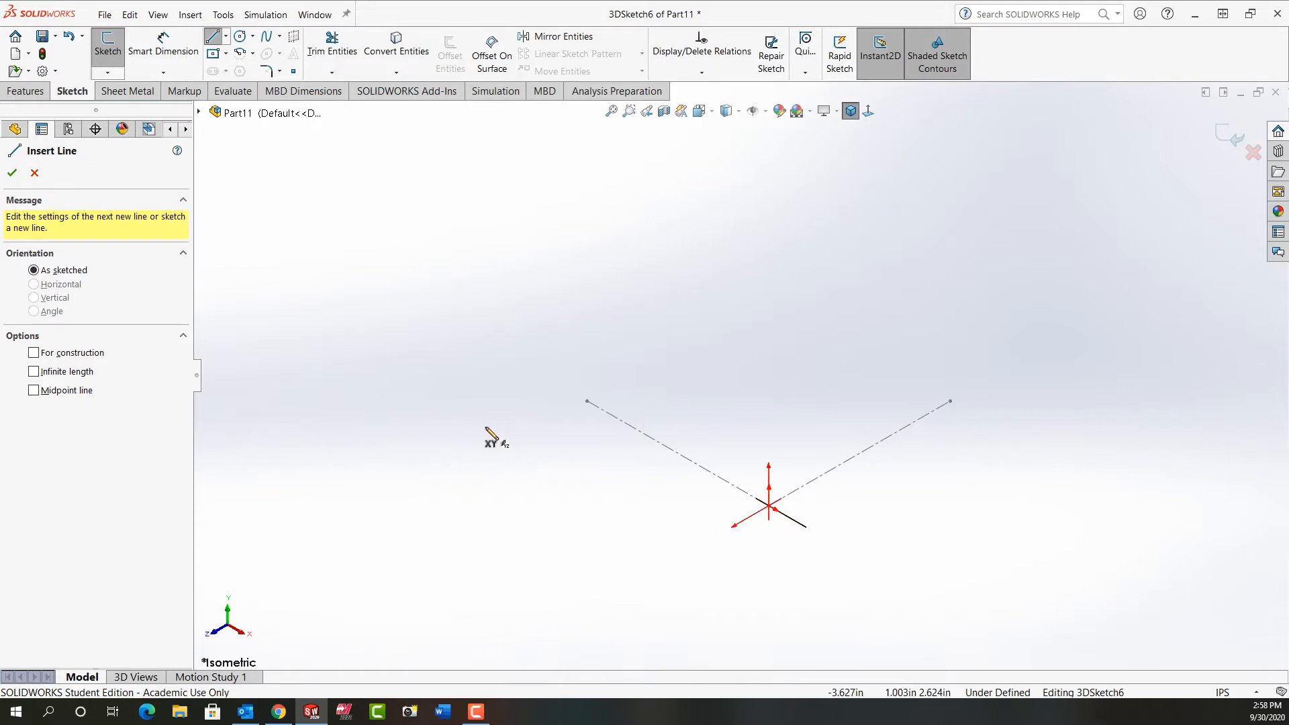
pyautogui.click(588, 401)
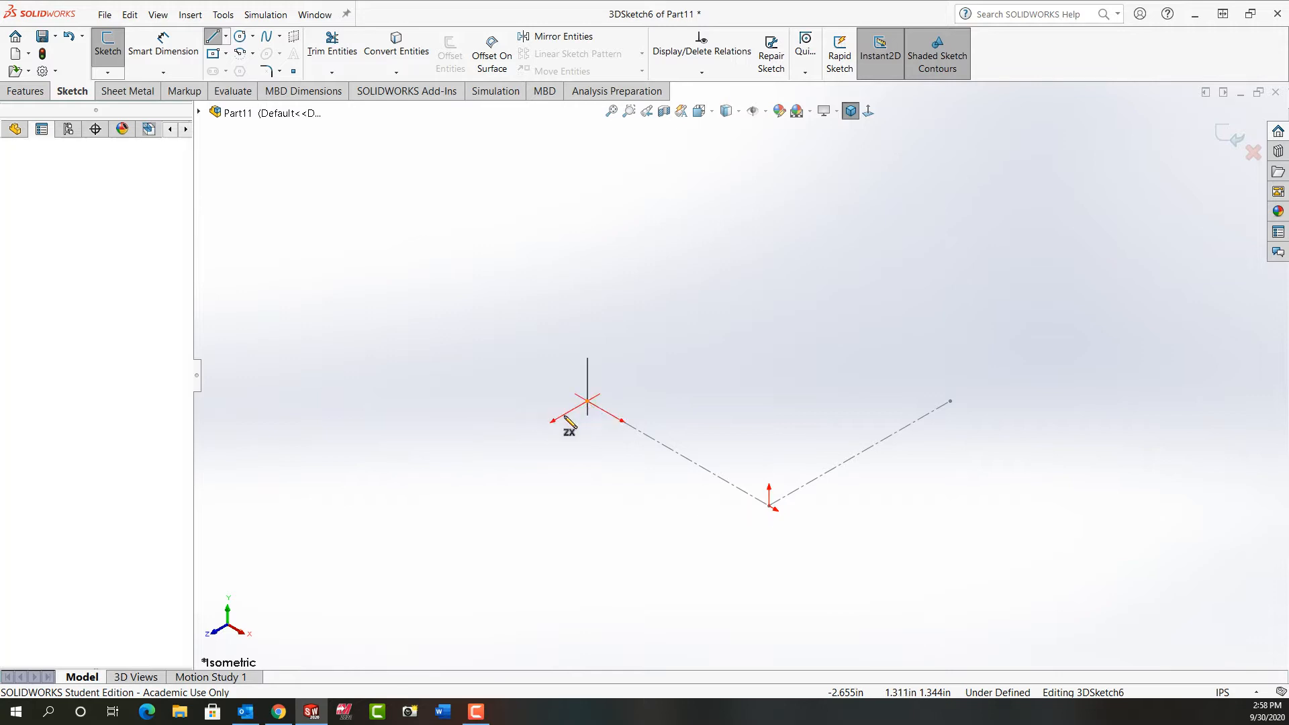
pyautogui.click(506, 447)
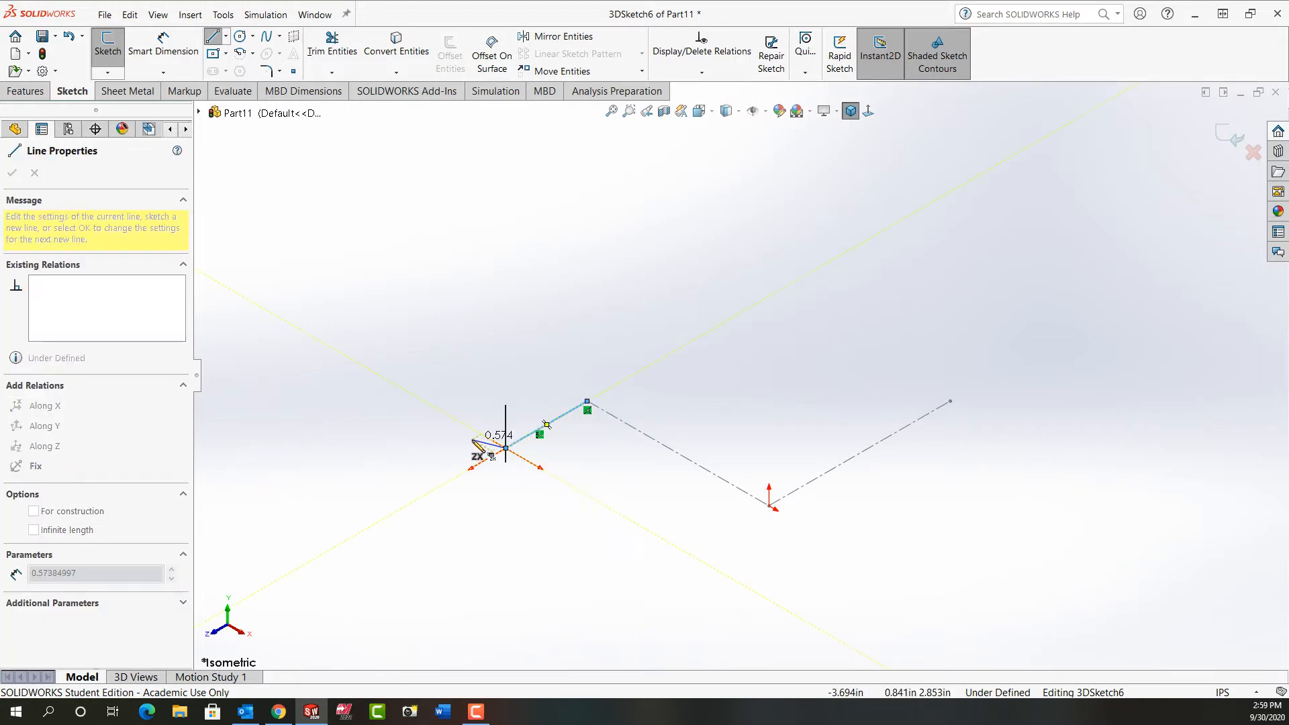
pyautogui.press('Escape')
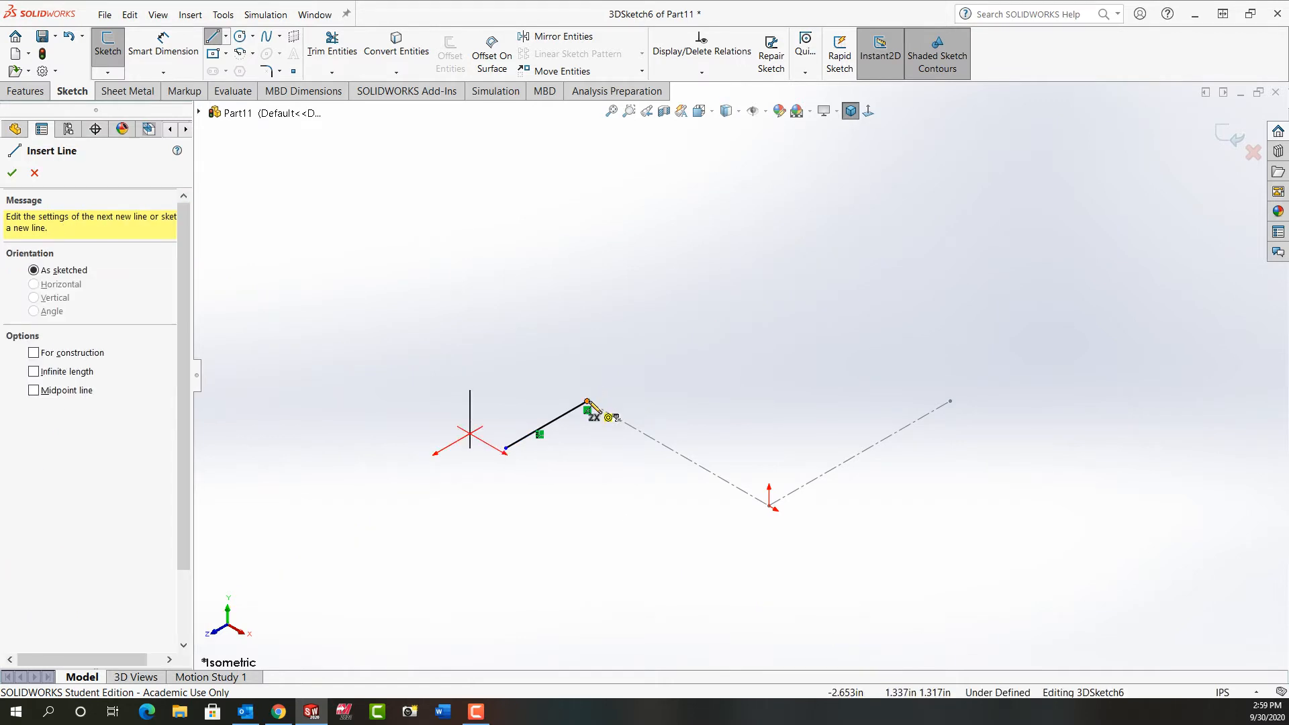
# From the shared construction-line endpoint, chain five lines: up about 4.82 in, across, down about 3.95 in, along X about 2.14 in, up about 2.96 in
pyautogui.click(588, 401)
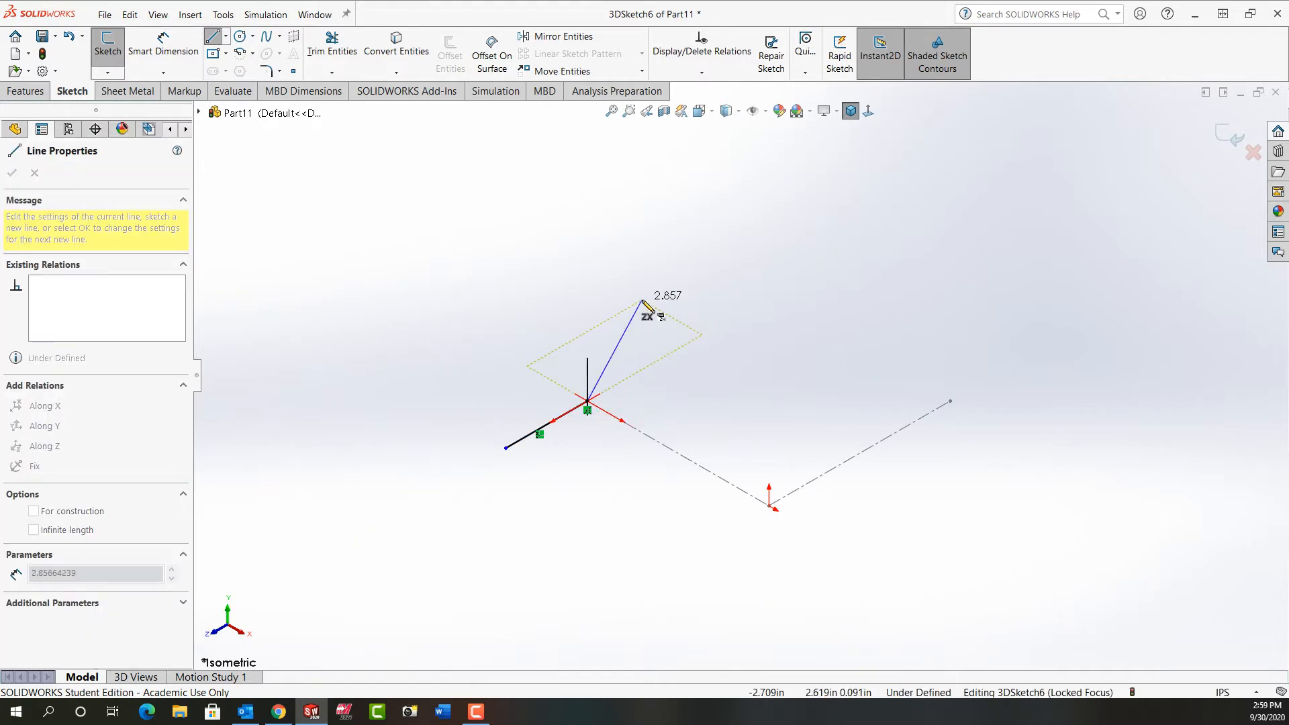
pyautogui.click(695, 234)
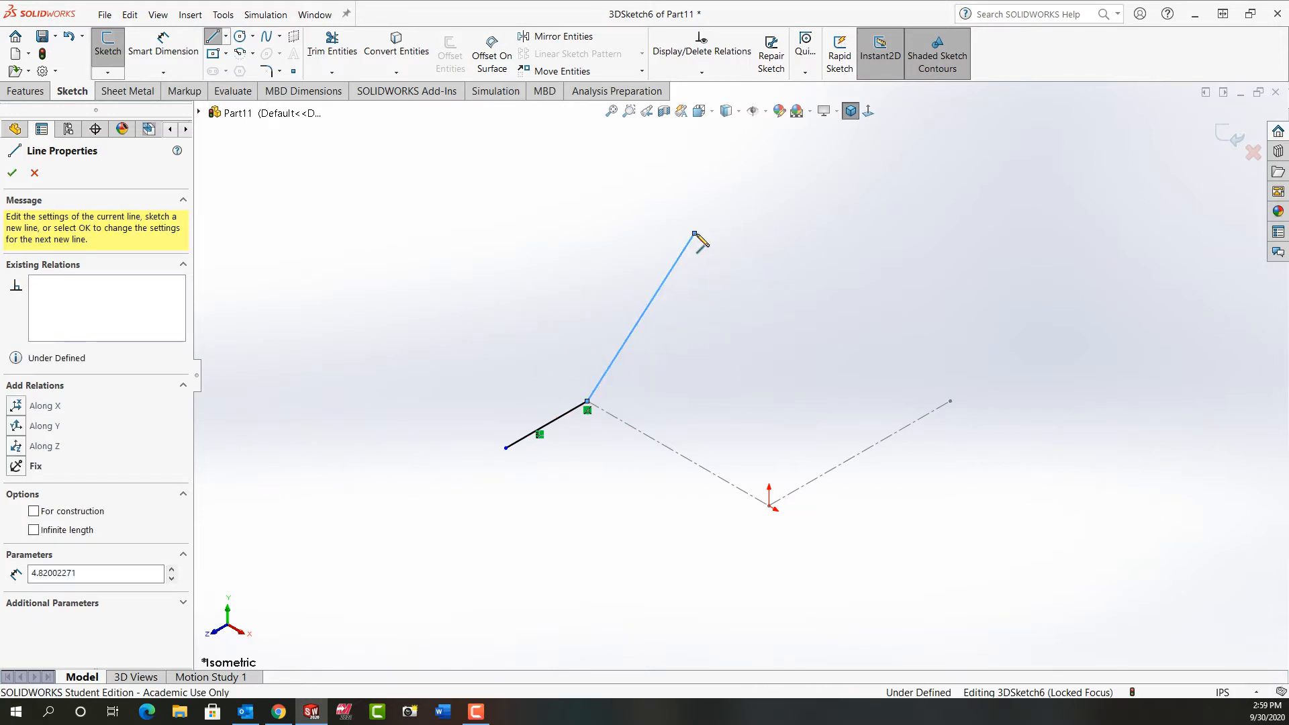
pyautogui.click(844, 210)
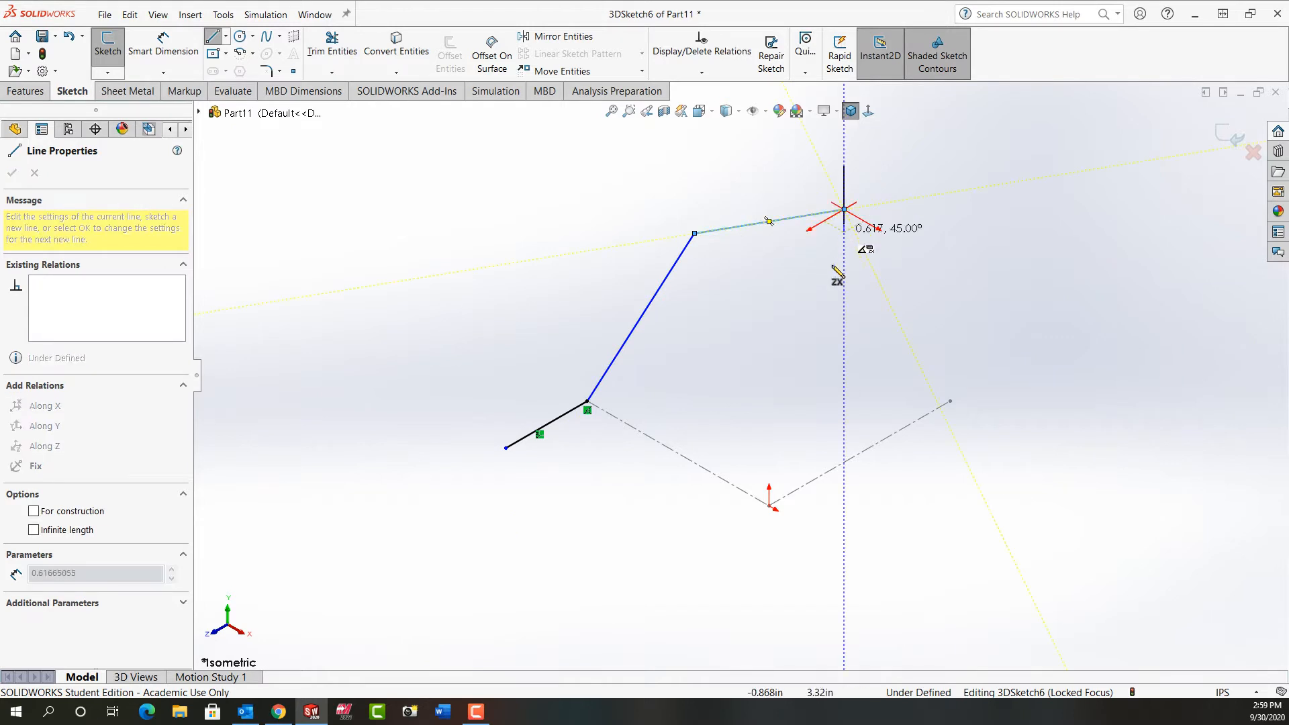
pyautogui.click(746, 343)
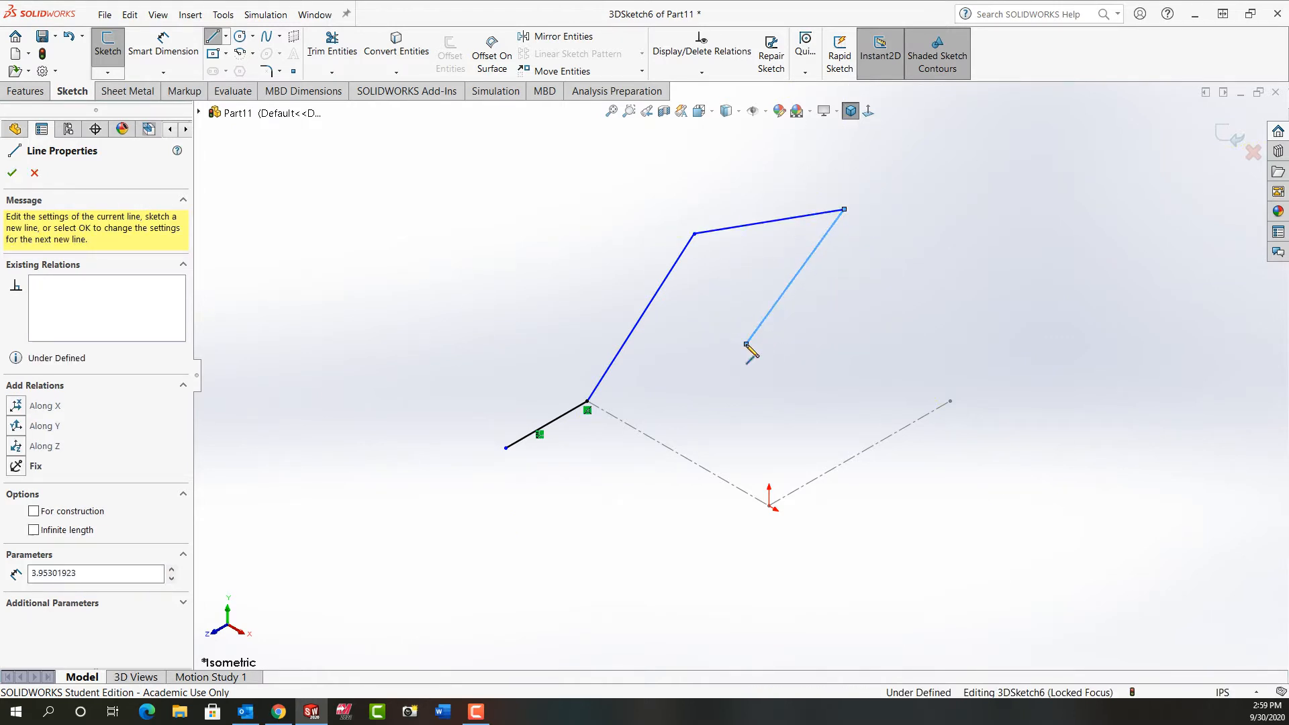
pyautogui.click(844, 401)
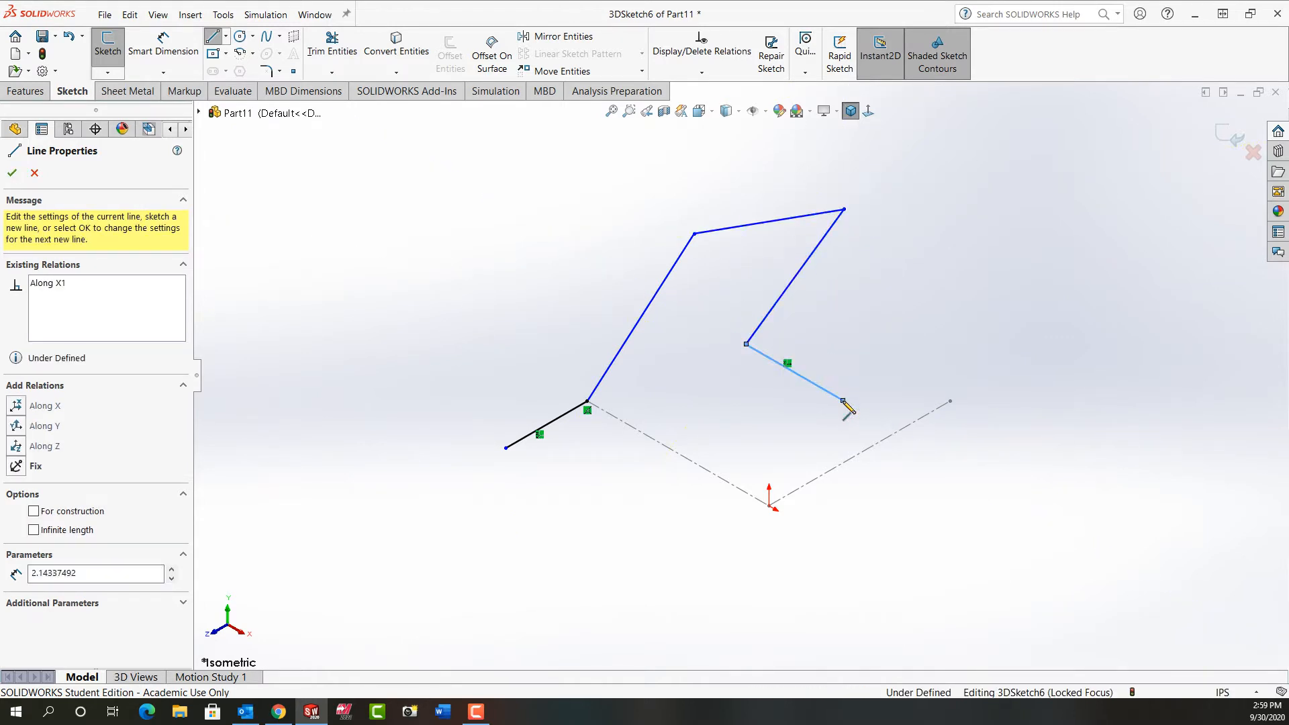
pyautogui.doubleClick(923, 302)
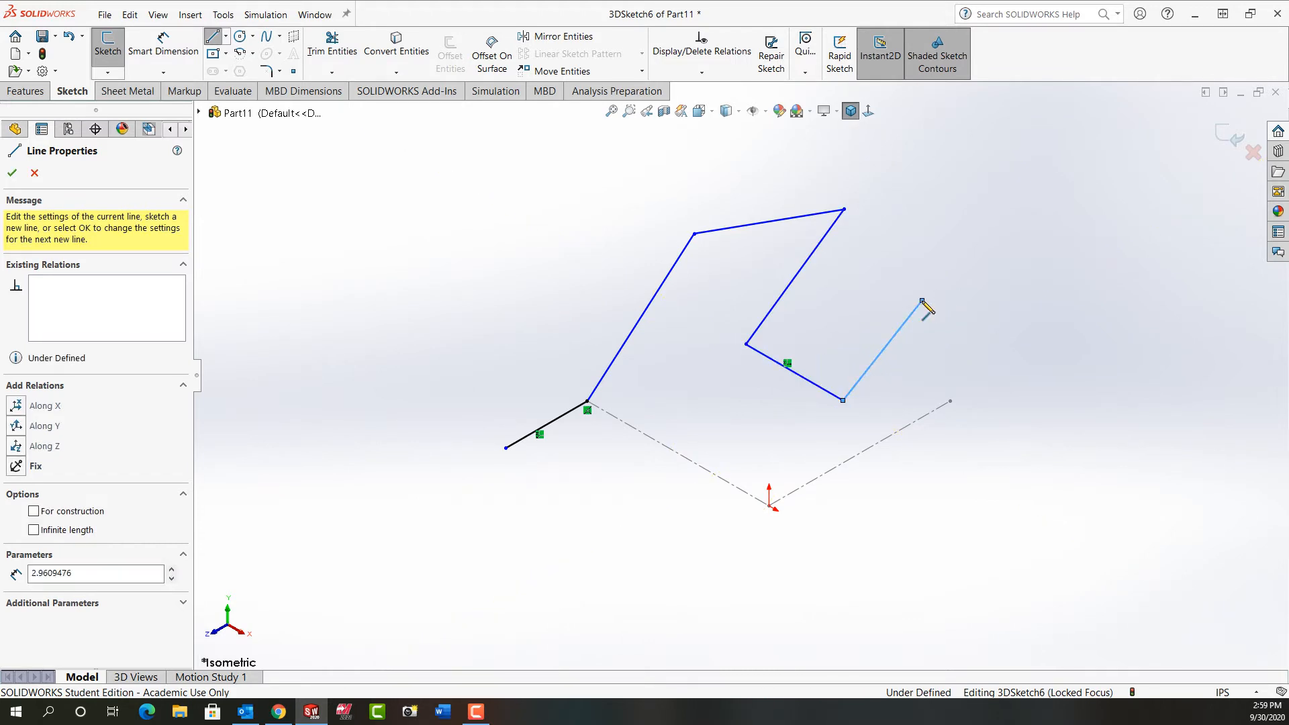
pyautogui.click(923, 302)
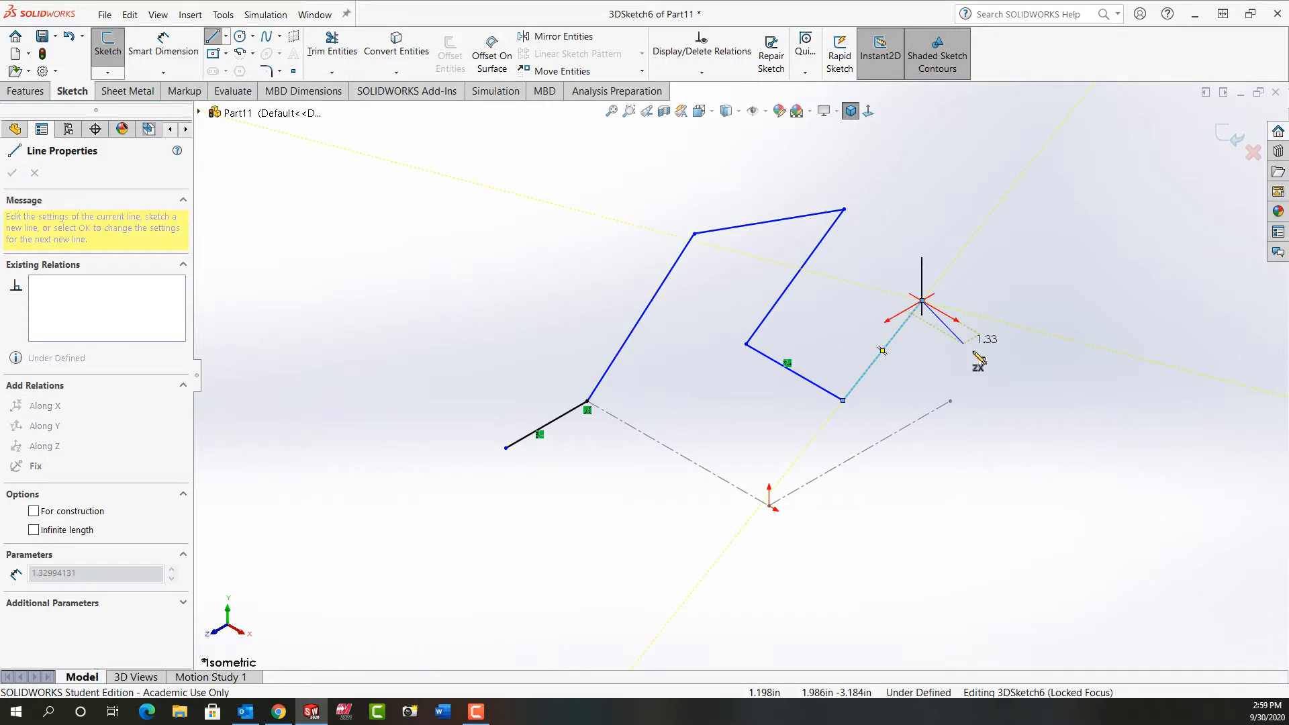
# Continue the chain with a descending line about 2.92 in, one about 4.45 in parallel to the first sloped line, and one about 1.83 in along Z
pyautogui.click(1009, 398)
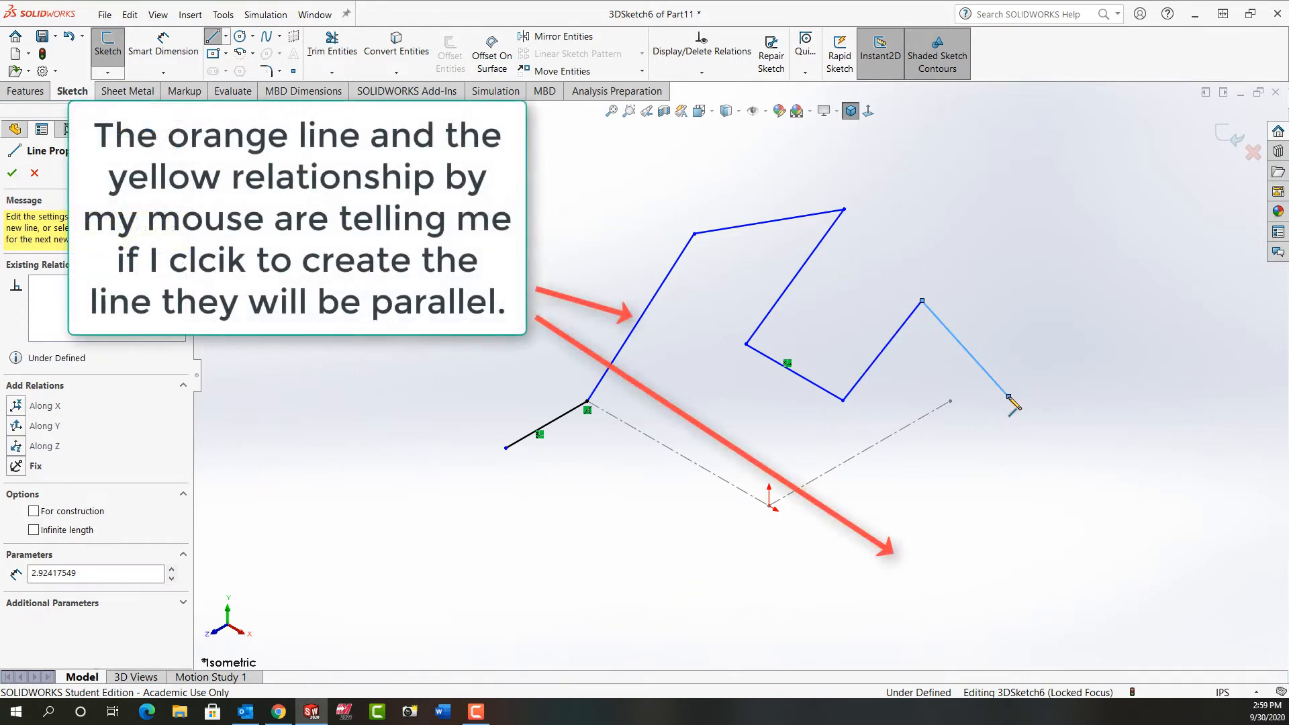
pyautogui.doubleClick(911, 552)
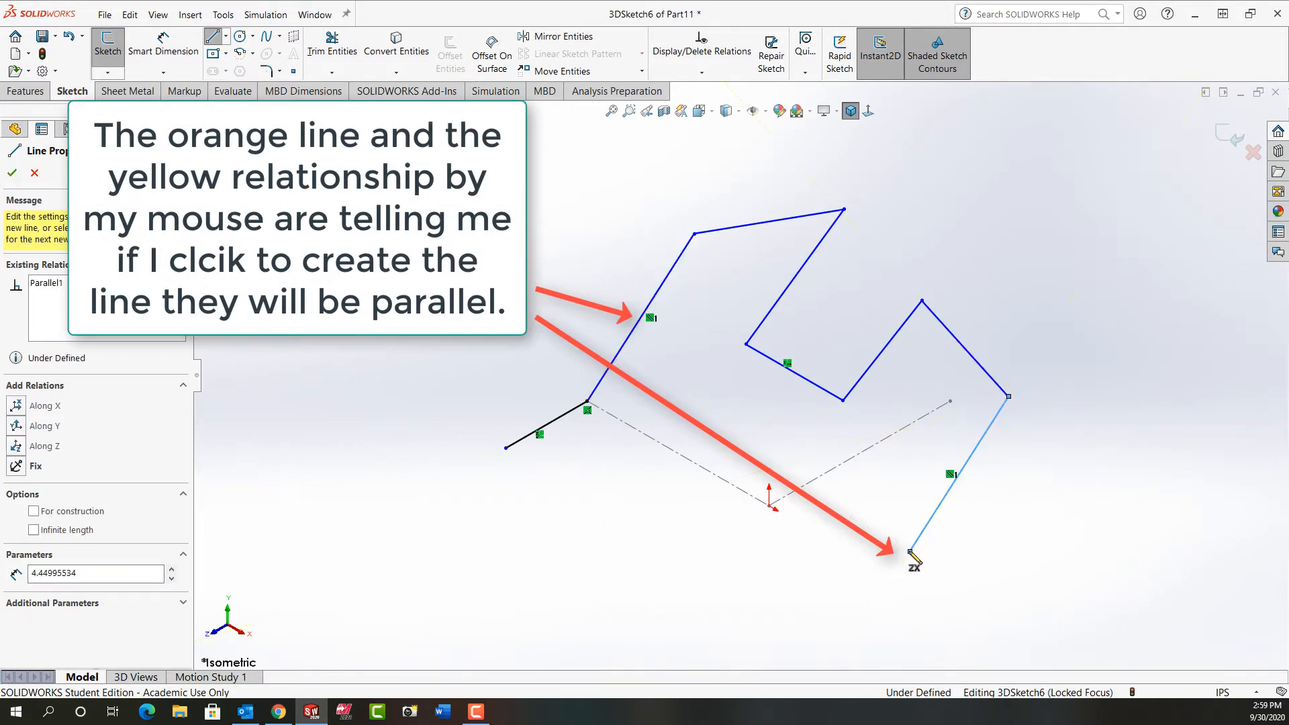
pyautogui.click(911, 552)
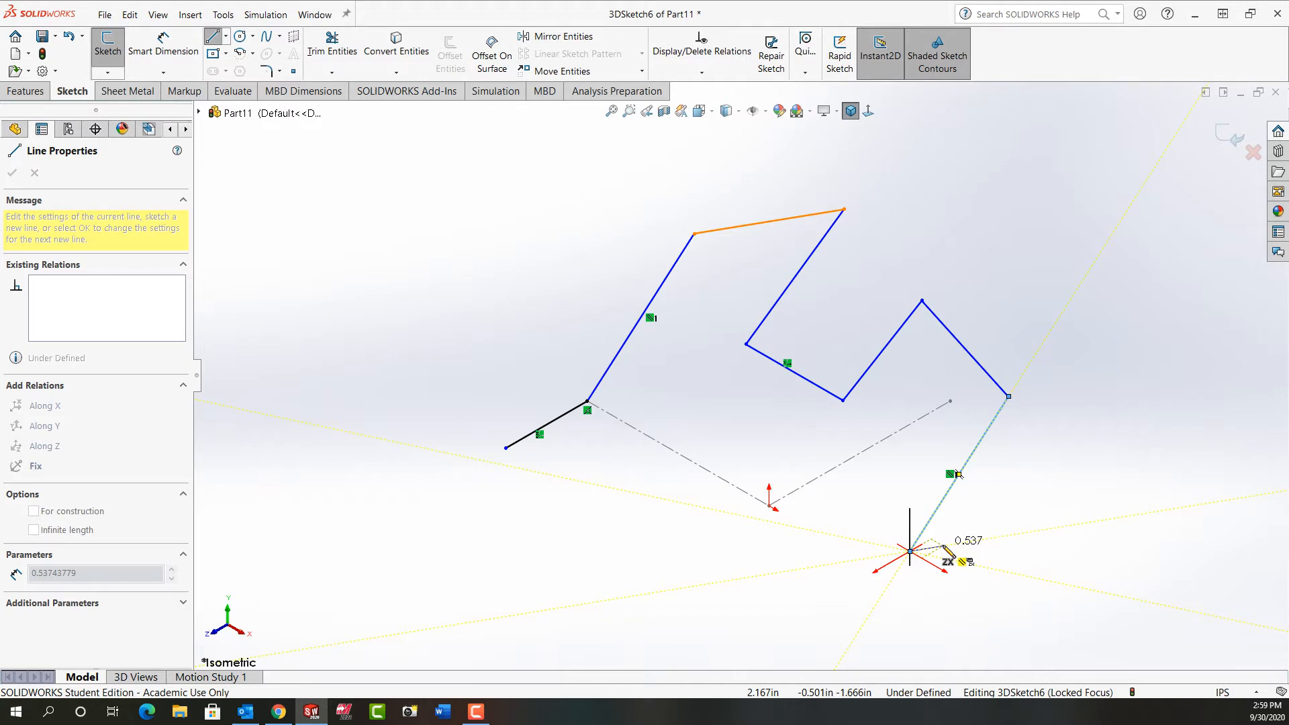
pyautogui.doubleClick(993, 504)
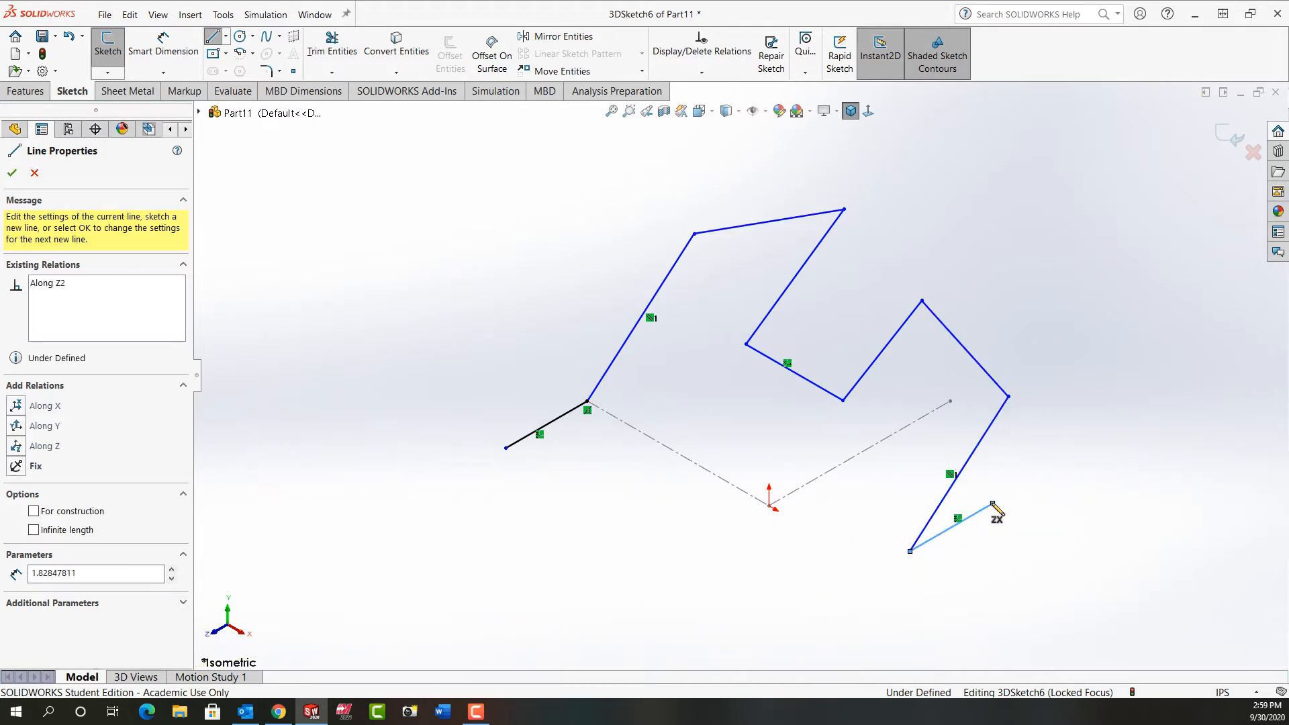
pyautogui.press('Escape')
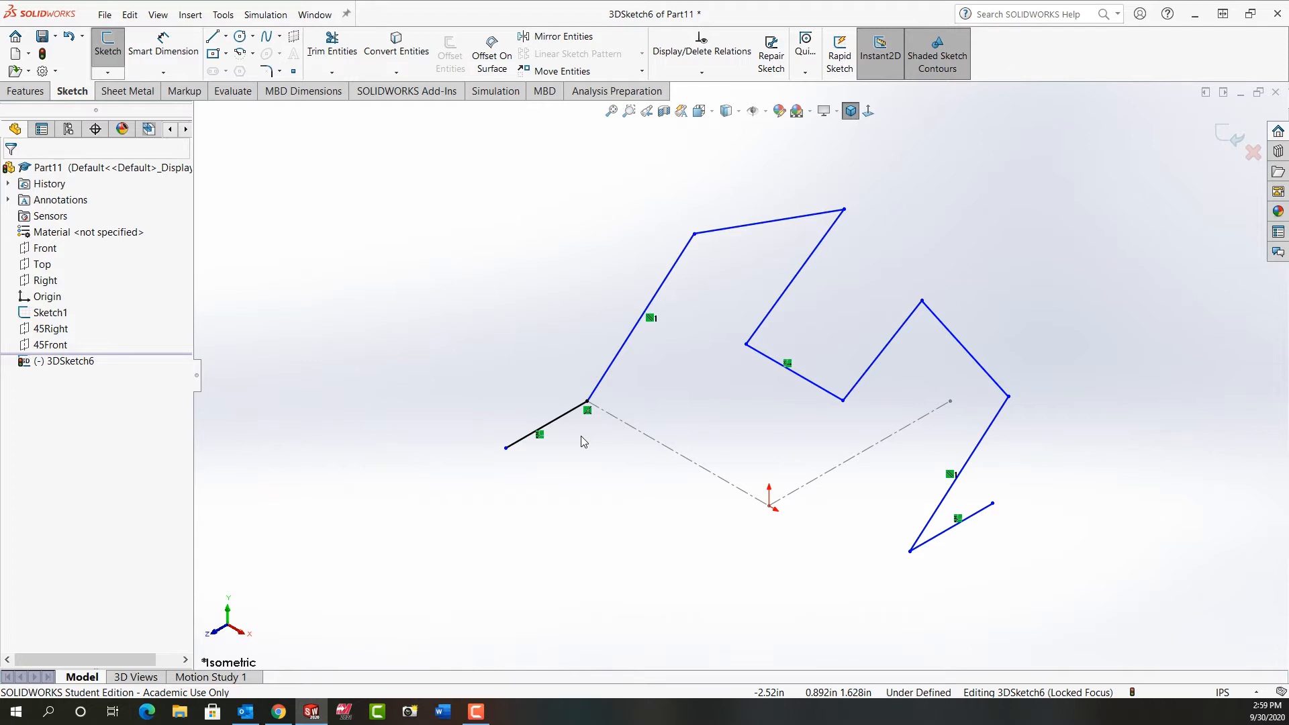
# Constrain the first sloped line to the 45Front plane with an On Plane relation
pyautogui.click(627, 340)
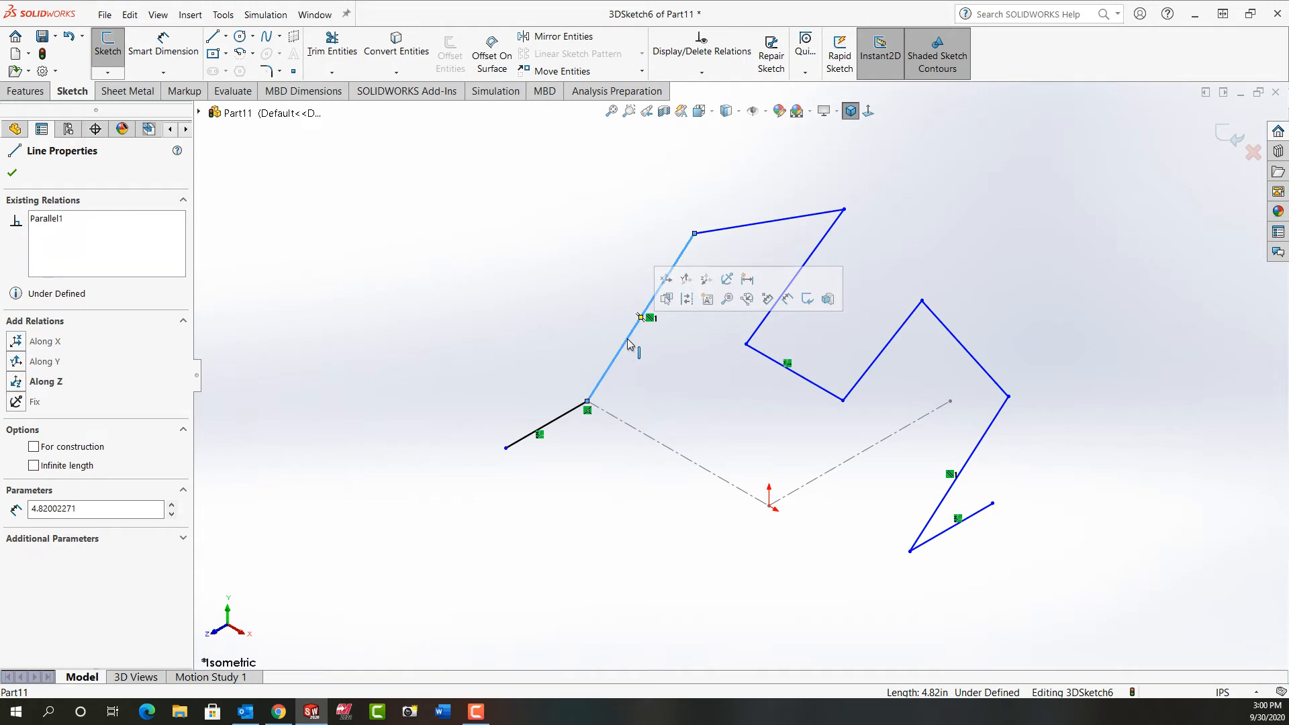
pyautogui.click(199, 113)
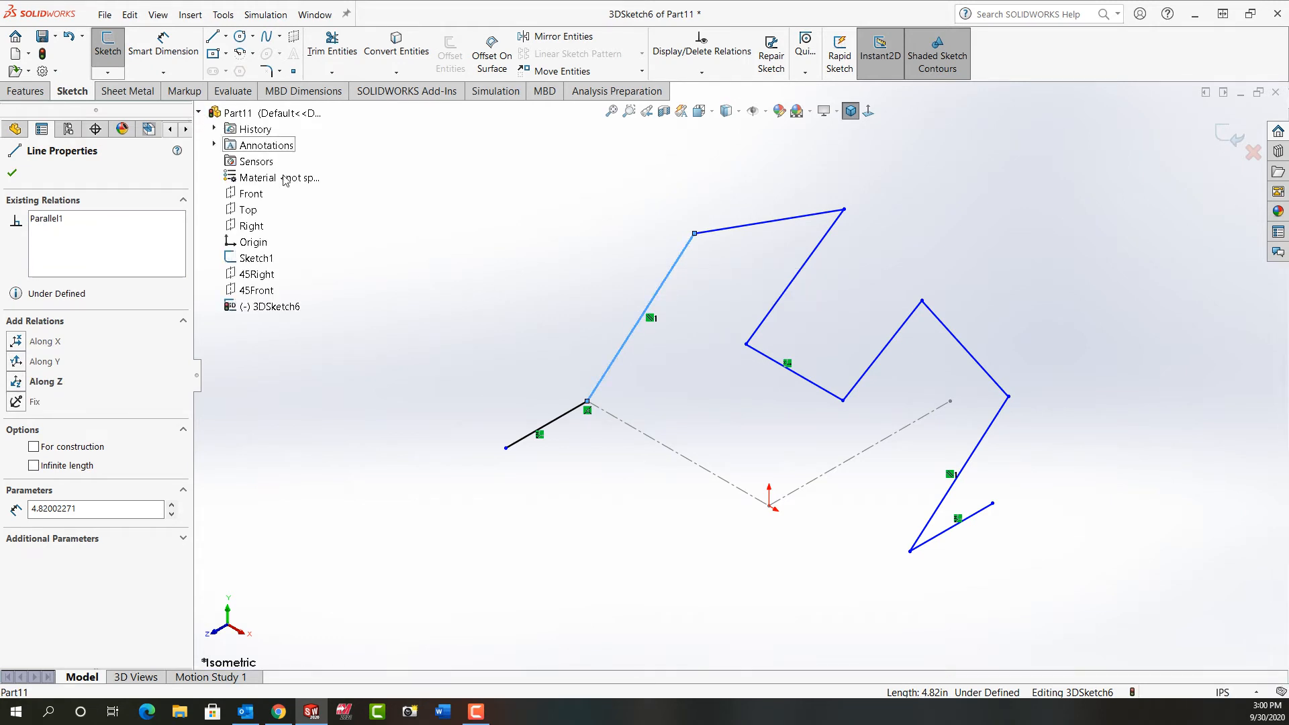
pyautogui.keyDown('ctrl'); pyautogui.click(259, 292); pyautogui.keyUp('ctrl')
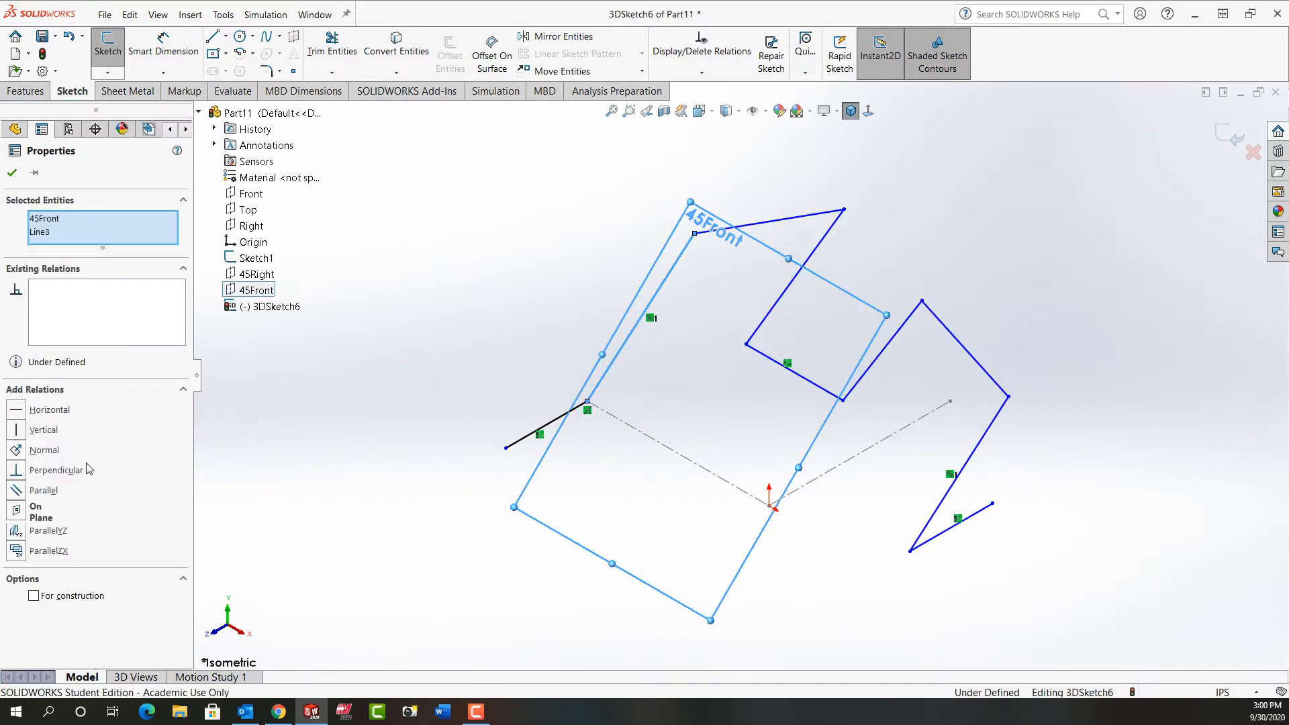
pyautogui.click(16, 512)
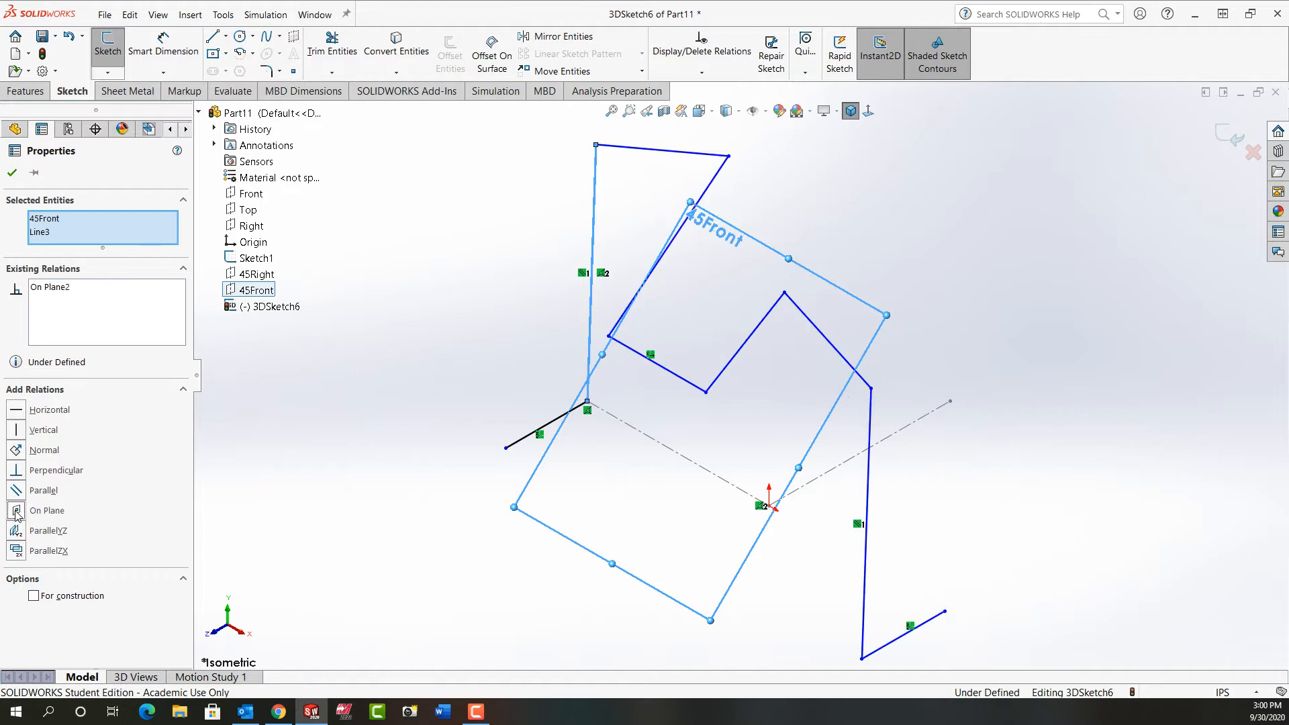
pyautogui.moveTo(473, 294)
pyautogui.mouseDown(button='middle')
pyautogui.moveTo(415, 285)
pyautogui.moveTo(387, 260)
pyautogui.moveTo(412, 216)
pyautogui.moveTo(449, 224)
pyautogui.moveTo(440, 255)
pyautogui.mouseUp(button='middle')
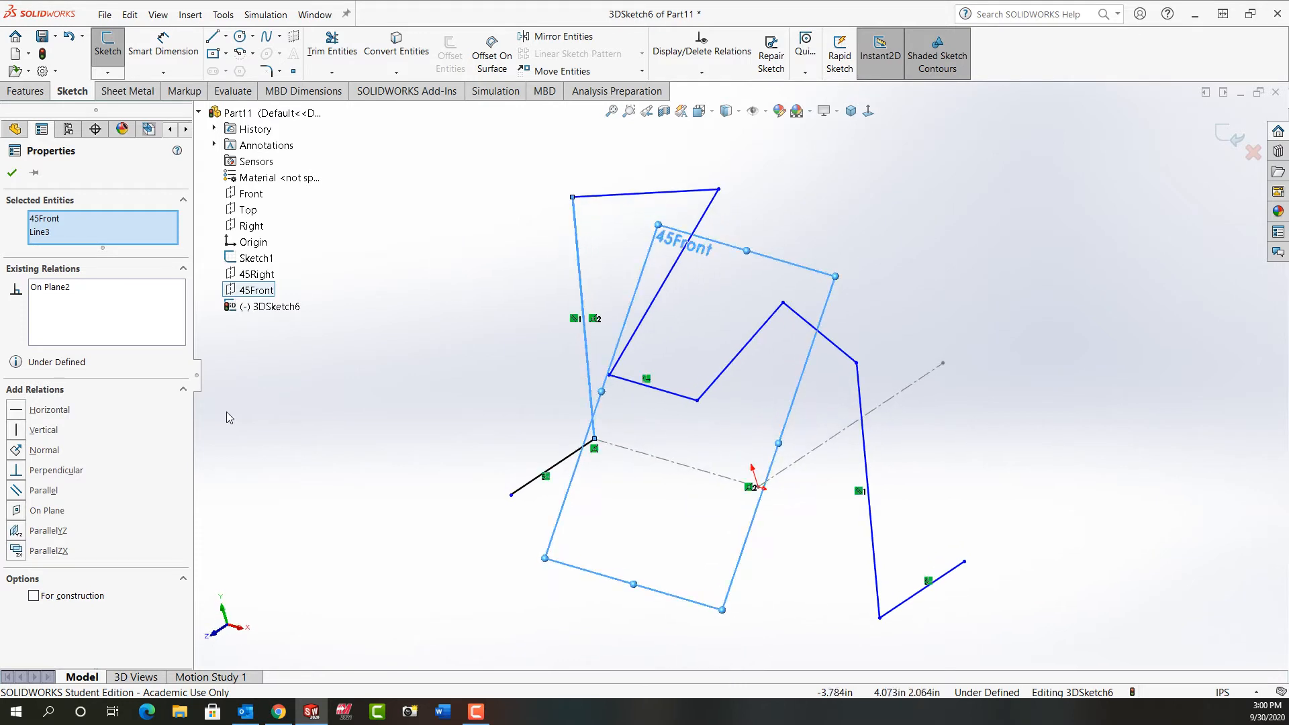
pyautogui.click(12, 173)
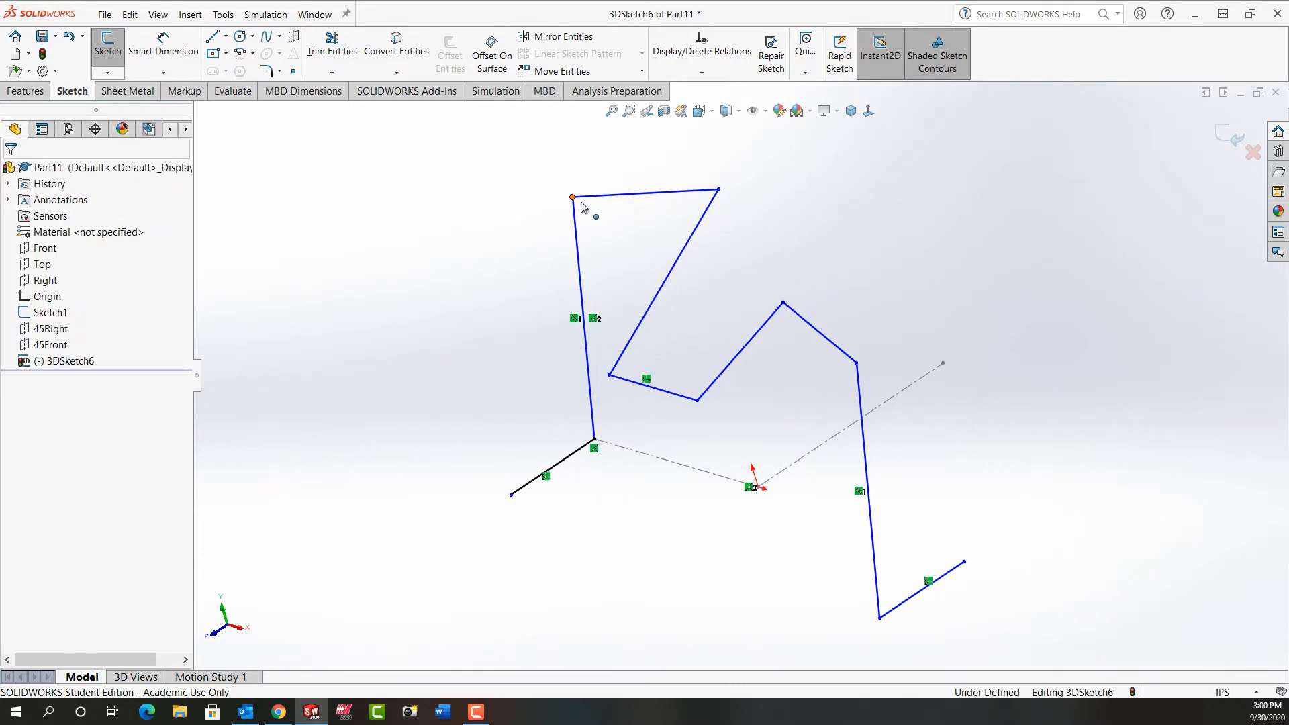
# Reposition the upper end of the first sloped line and the far end of the X-direction line to open up the zigzag
pyautogui.moveTo(572, 198); pyautogui.dragTo(649, 237)
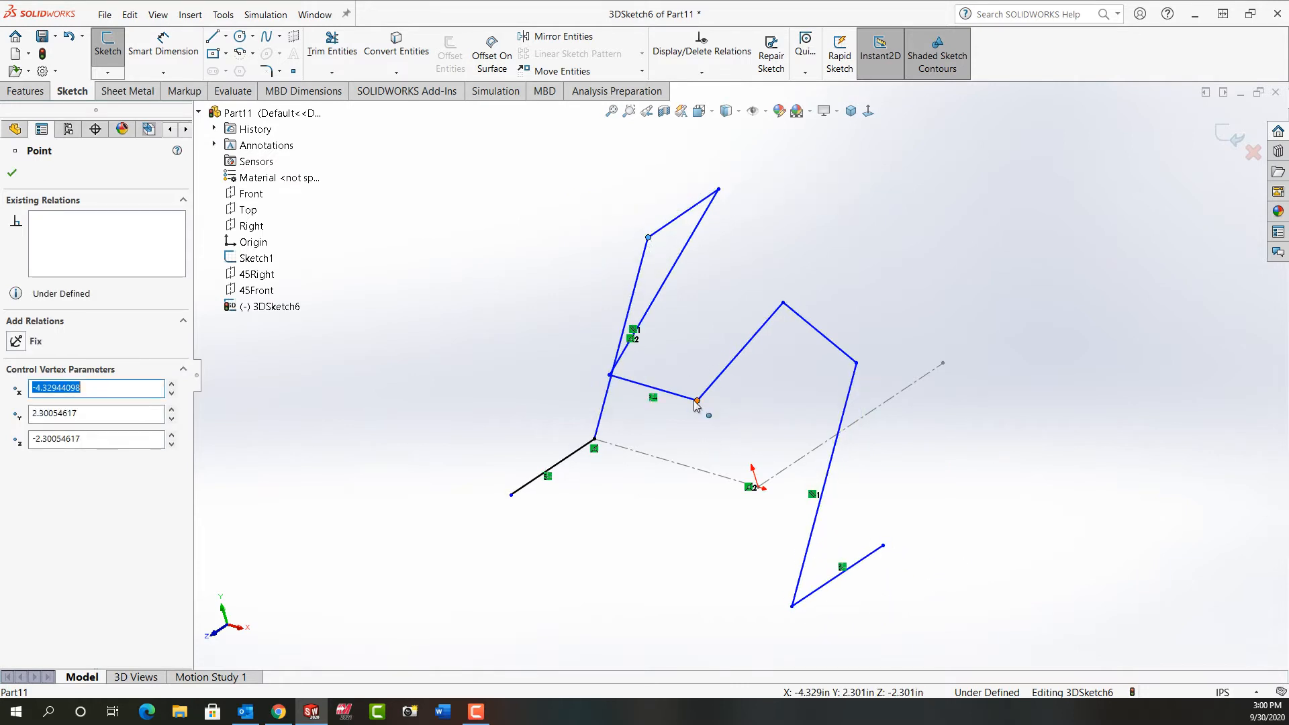
pyautogui.moveTo(698, 402); pyautogui.dragTo(802, 407)
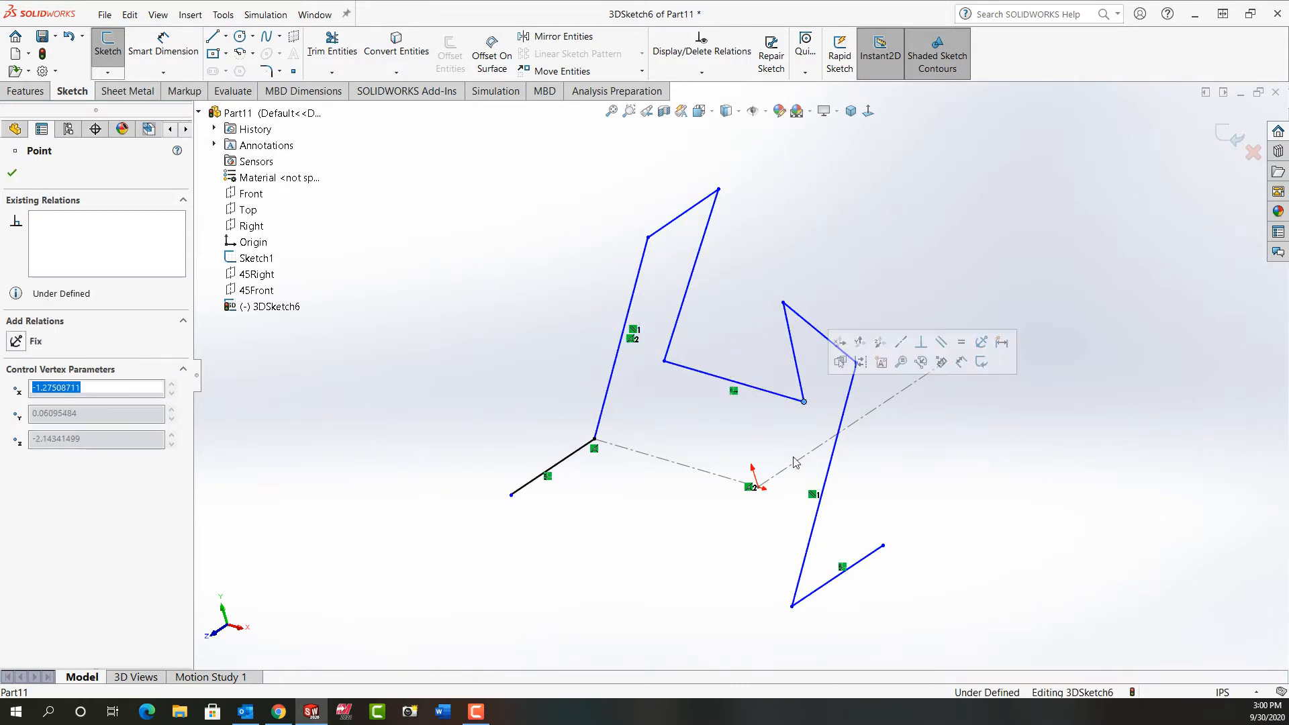
pyautogui.moveTo(743, 470)
pyautogui.mouseDown(button='middle')
pyautogui.moveTo(717, 441)
pyautogui.moveTo(683, 455)
pyautogui.moveTo(708, 472)
pyautogui.moveTo(682, 472)
pyautogui.moveTo(692, 492)
pyautogui.mouseUp(button='middle')
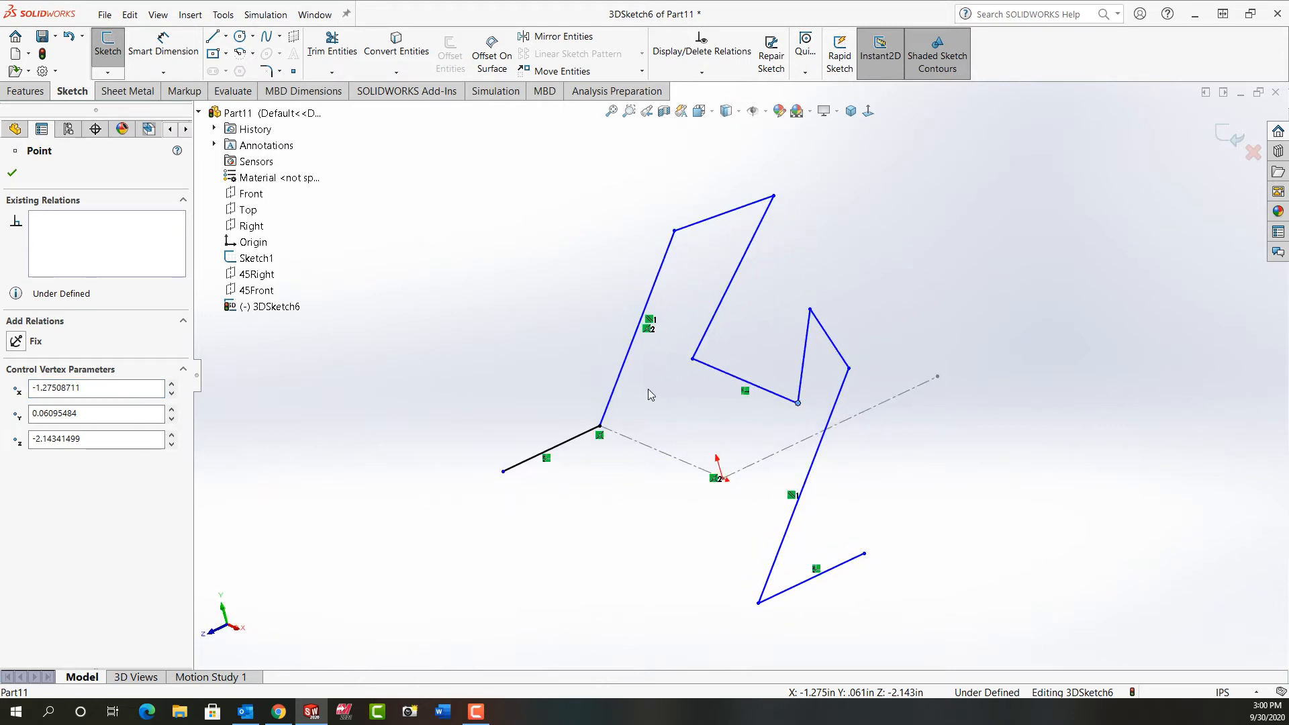
# Show the 45Front plane and shift the upper end of the first sloped line slightly within it
pyautogui.click(269, 292)
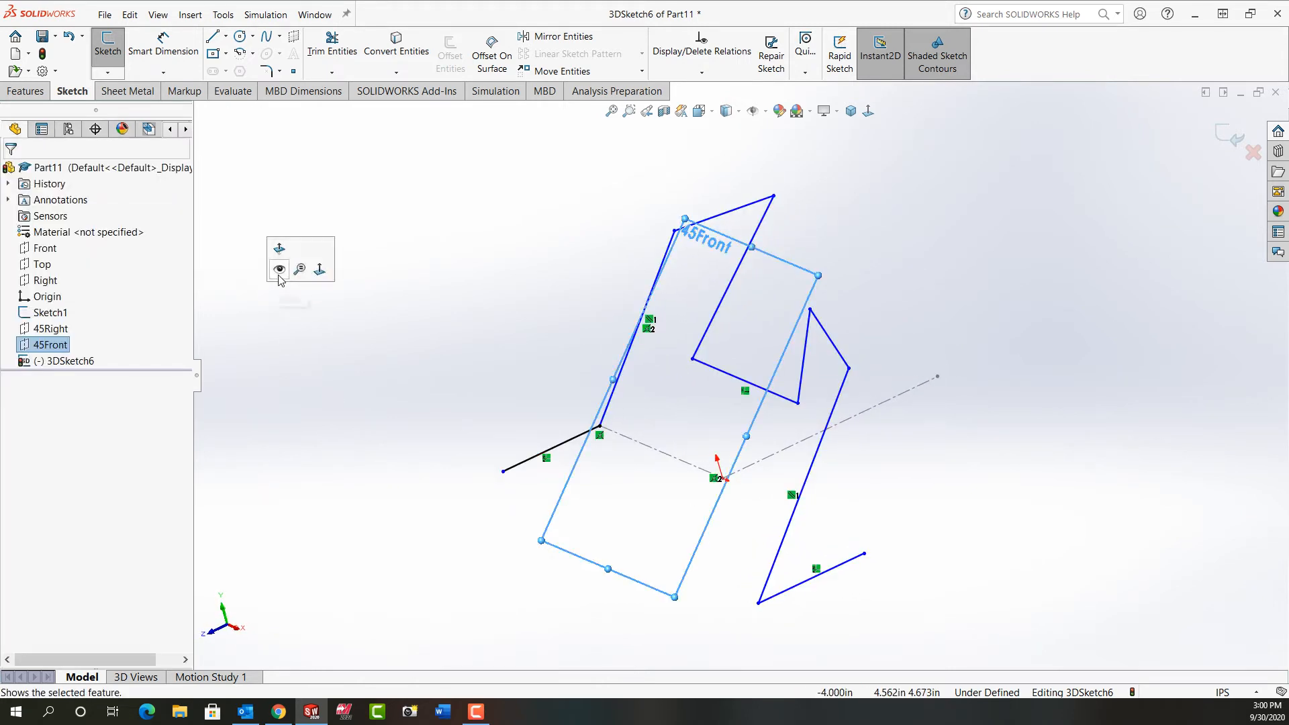
pyautogui.moveTo(426, 360)
pyautogui.mouseDown(button='middle')
pyautogui.moveTo(377, 320)
pyautogui.moveTo(432, 345)
pyautogui.moveTo(426, 334)
pyautogui.mouseUp(button='middle')
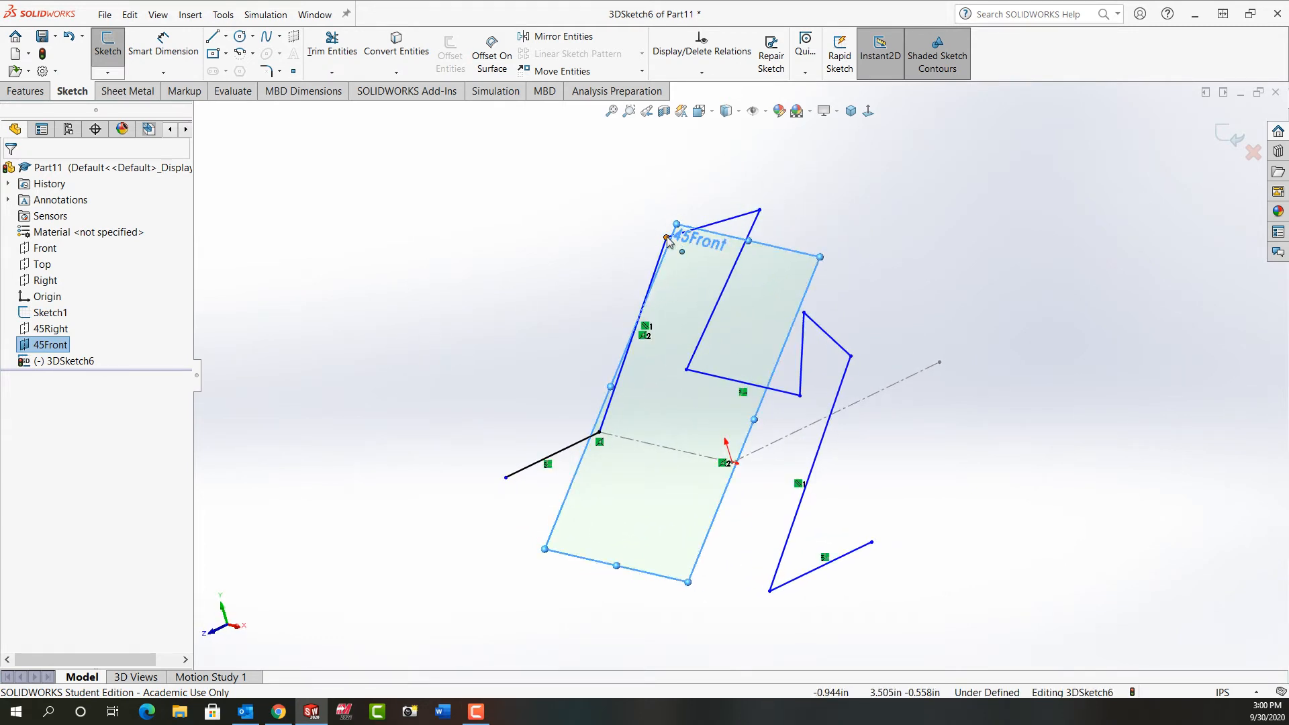
pyautogui.moveTo(670, 240)
pyautogui.mouseDown()
pyautogui.moveTo(723, 294)
pyautogui.moveTo(672, 268)
pyautogui.moveTo(548, 266)
pyautogui.moveTo(675, 248)
pyautogui.mouseUp()
pyautogui.click(584, 273)
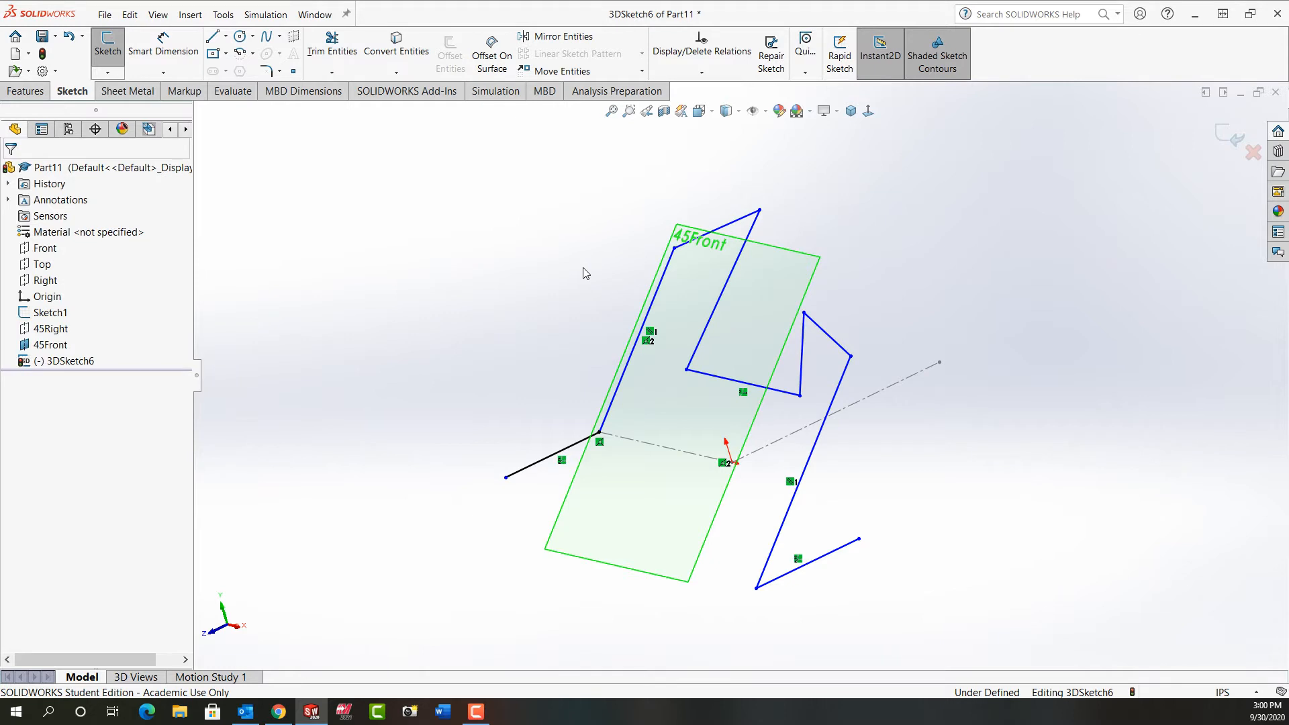
# Dimension the short starting line along Z at 1 in
pyautogui.moveTo(559, 306); pyautogui.dragTo(548, 239, button='right')
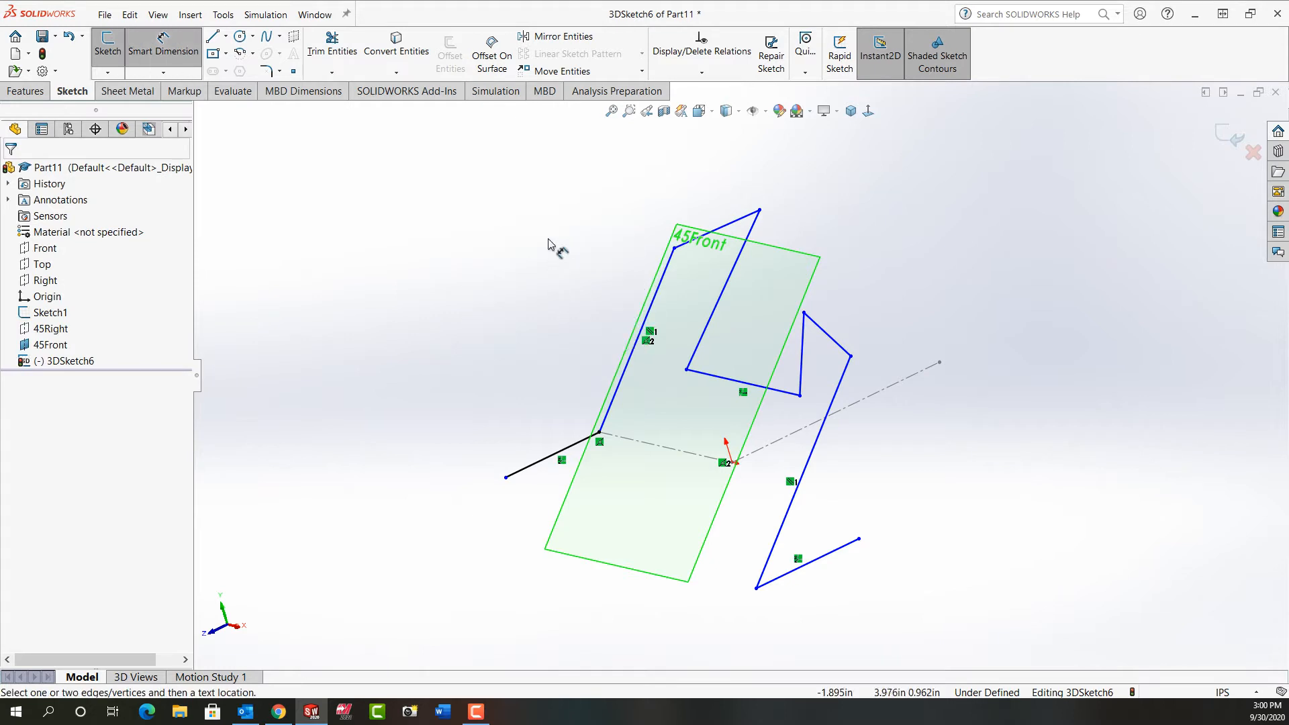
pyautogui.click(632, 364)
pyautogui.click(552, 413)
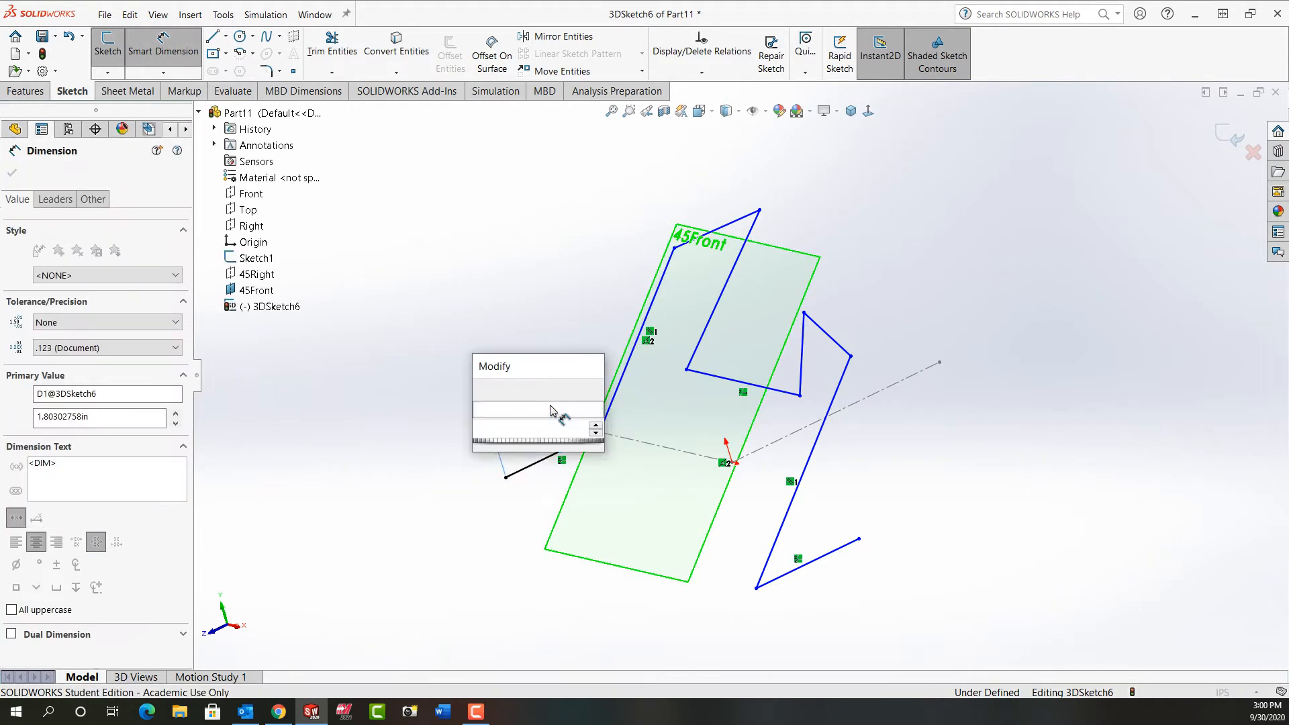
pyautogui.write('1.')
pyautogui.press('Return')
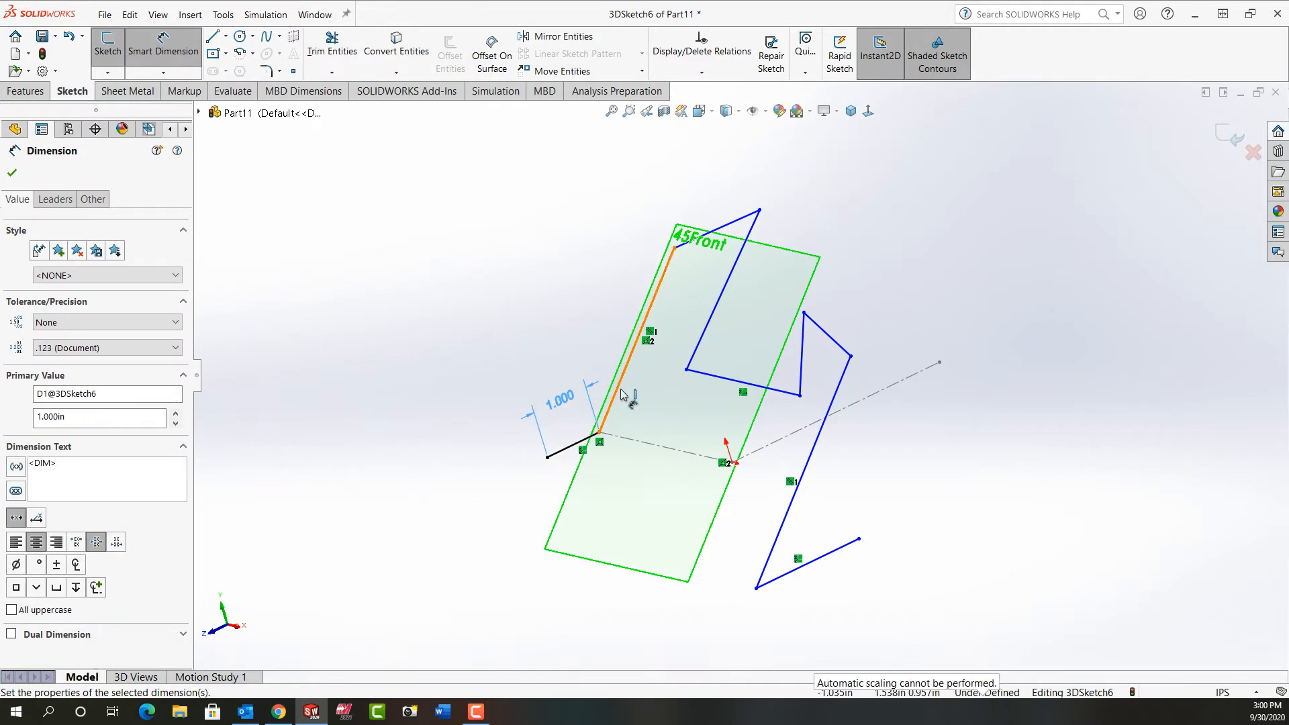
# Dimension the first sloped line on the 45Front plane at 2.5 in
pyautogui.click(619, 390)
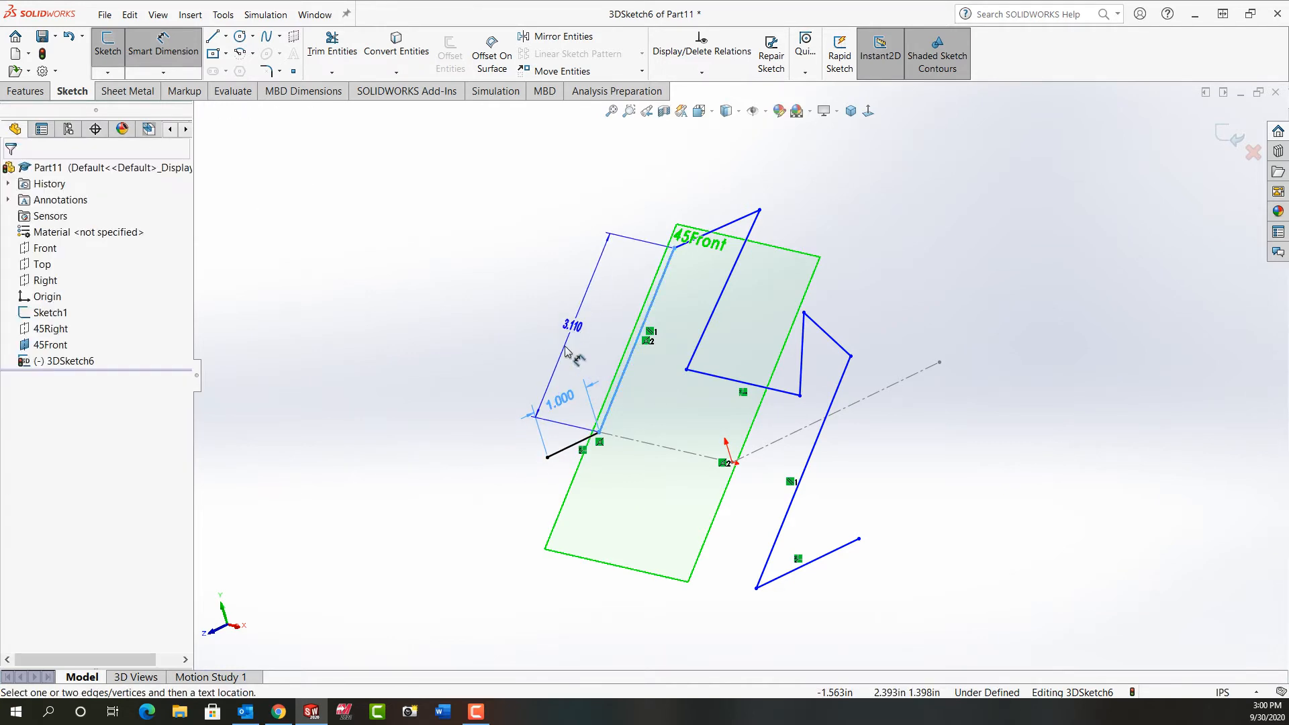
pyautogui.click(566, 350)
pyautogui.write('2.5')
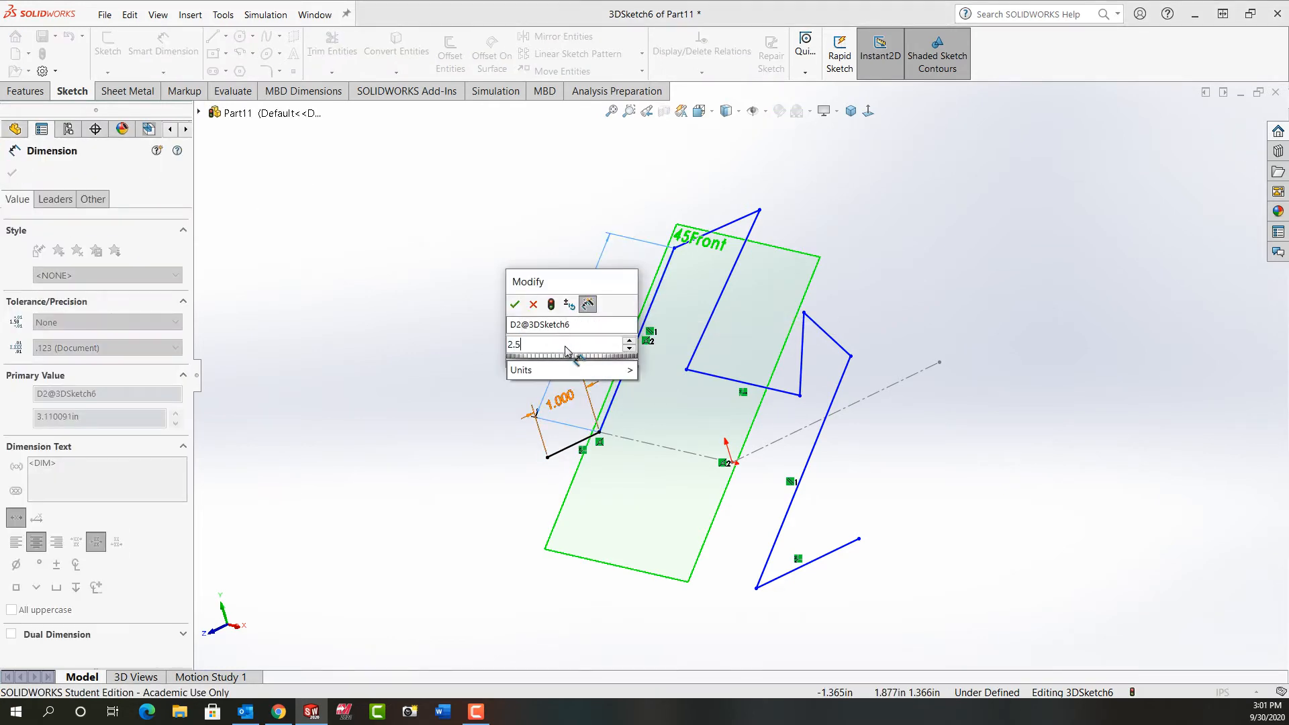
pyautogui.press('Return')
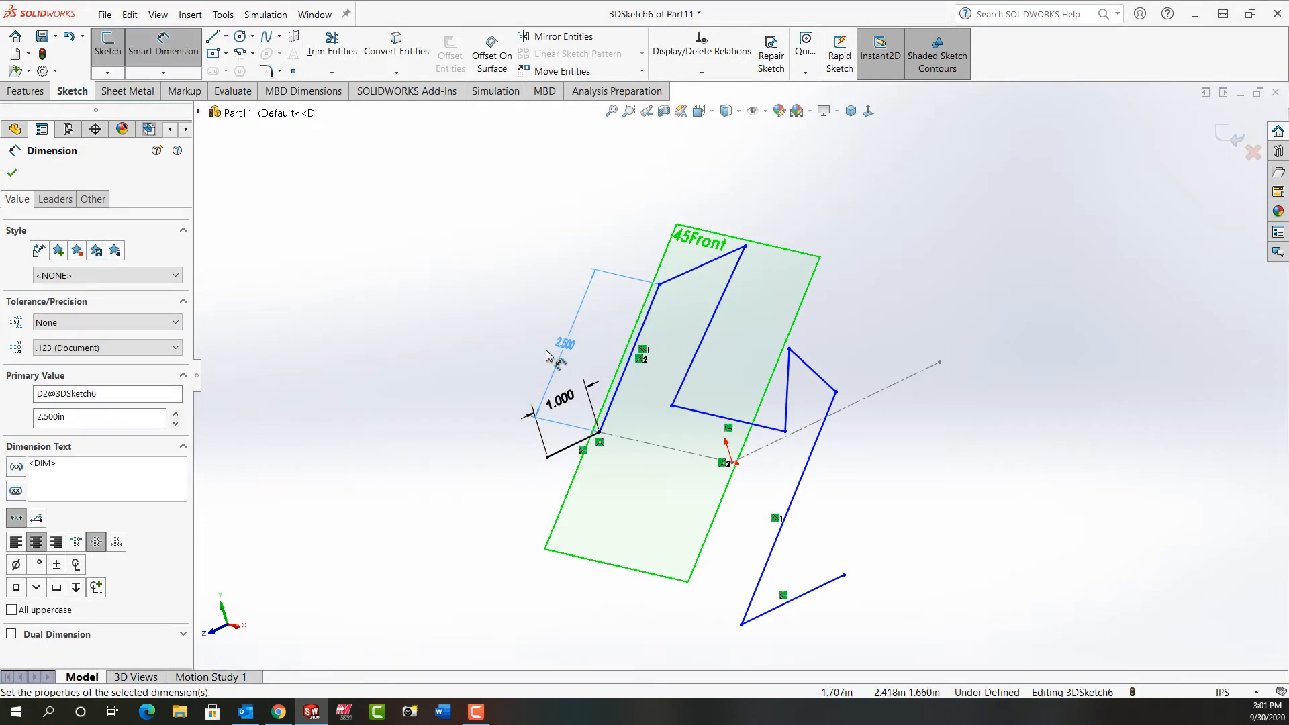
# Try to constrain the 2.5 in sloped line to the Right plane with a ParallelYZ relation
pyautogui.press('Escape')
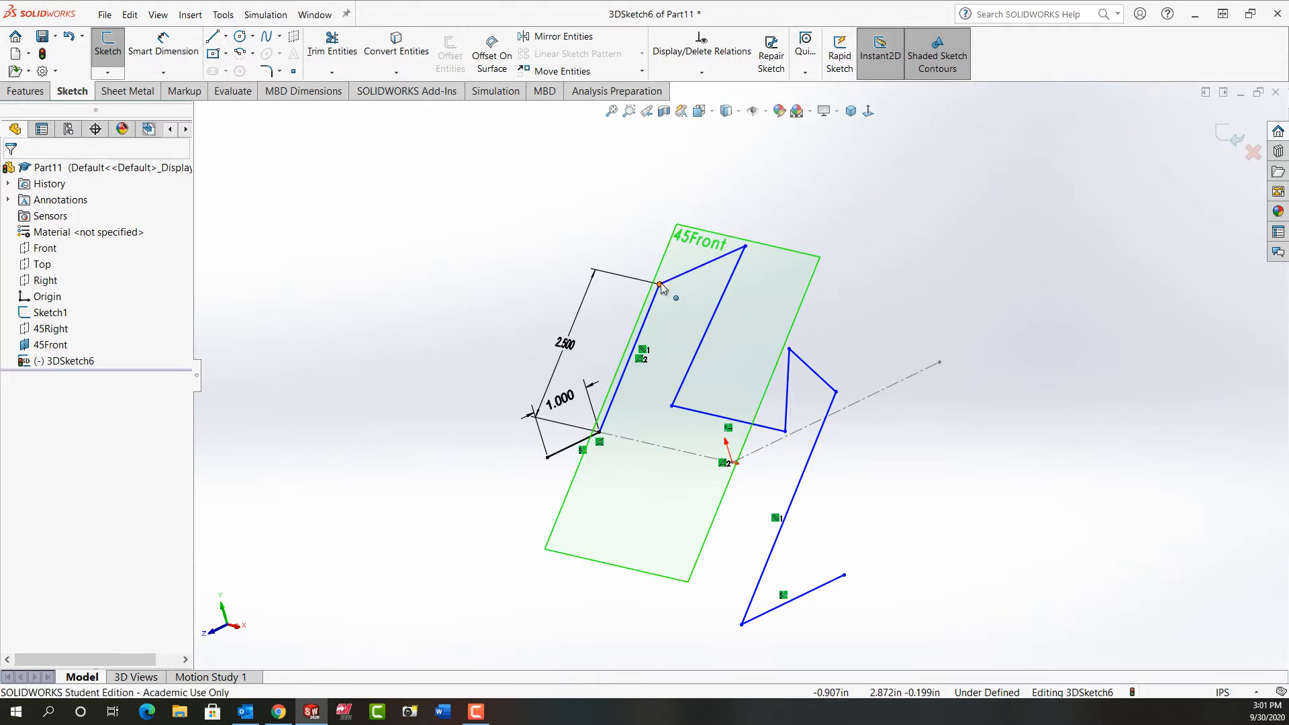
pyautogui.moveTo(661, 286)
pyautogui.mouseDown()
pyautogui.moveTo(737, 351)
pyautogui.moveTo(616, 311)
pyautogui.moveTo(560, 272)
pyautogui.moveTo(681, 309)
pyautogui.moveTo(665, 303)
pyautogui.mouseUp()
pyautogui.click(395, 280)
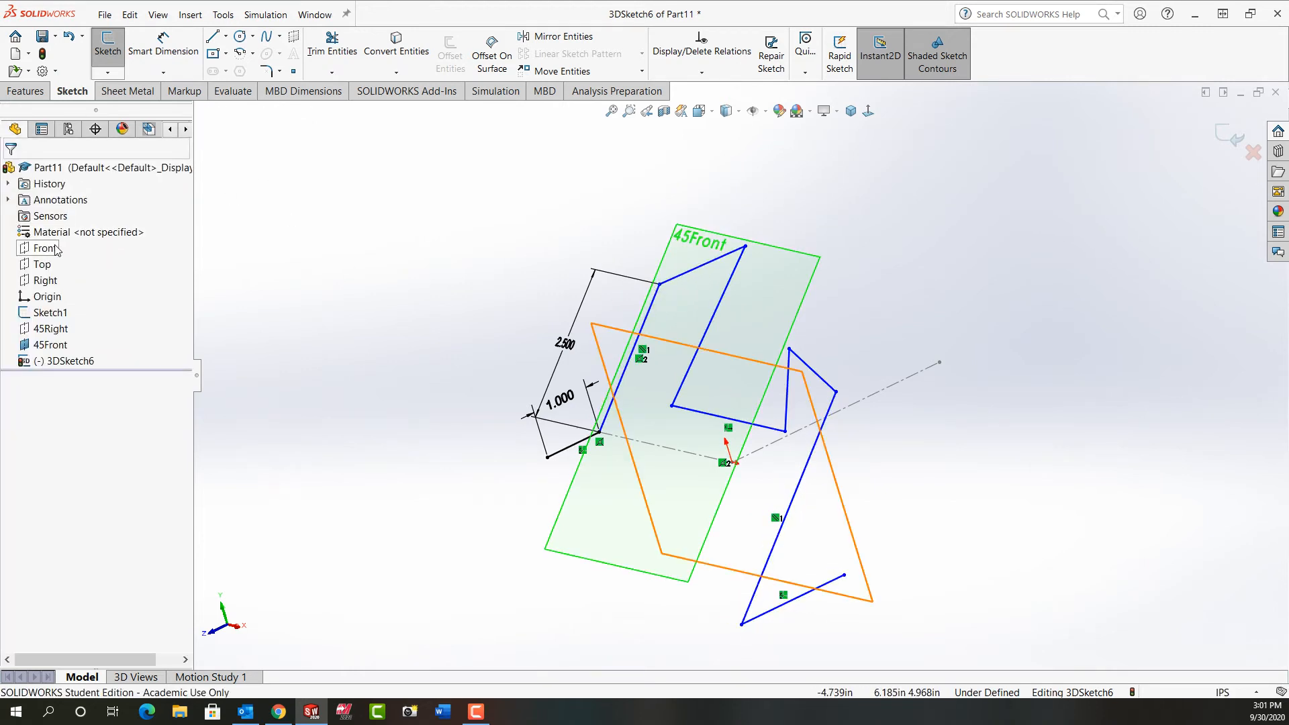
pyautogui.click(45, 278)
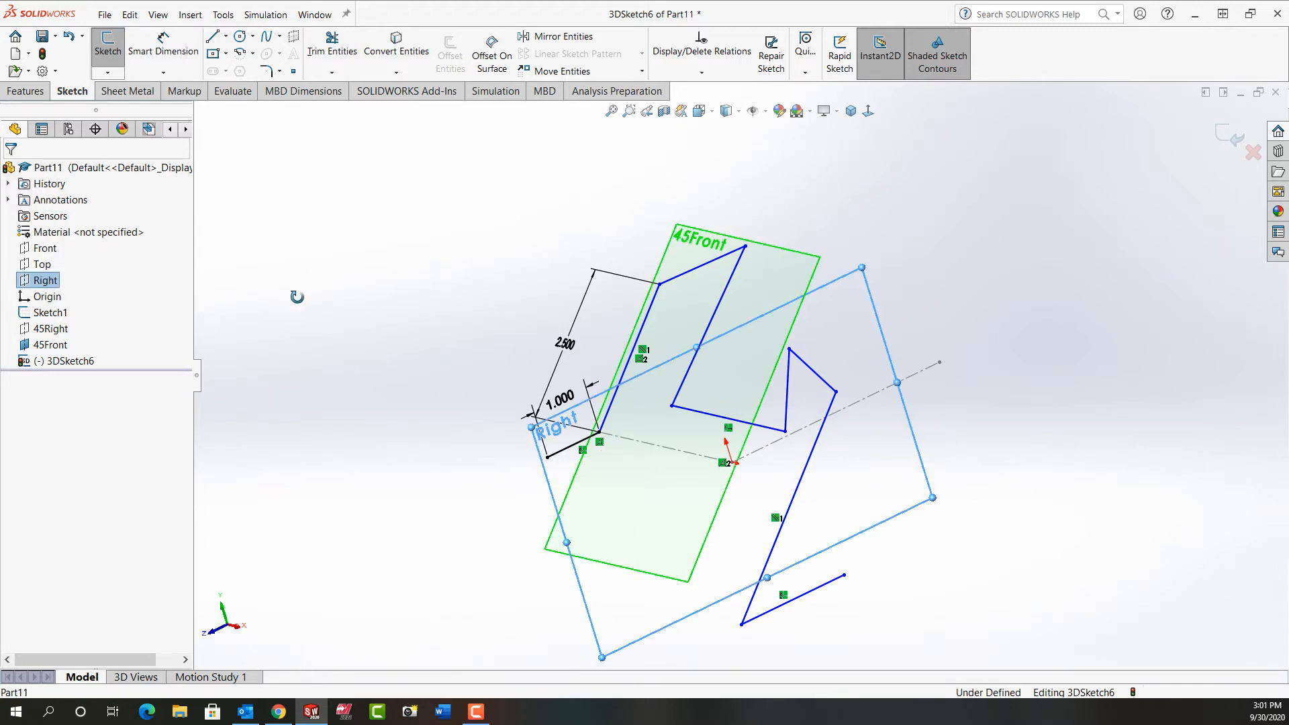
pyautogui.moveTo(296, 293)
pyautogui.mouseDown(button='middle')
pyautogui.moveTo(363, 274)
pyautogui.moveTo(383, 251)
pyautogui.moveTo(294, 283)
pyautogui.mouseUp(button='middle')
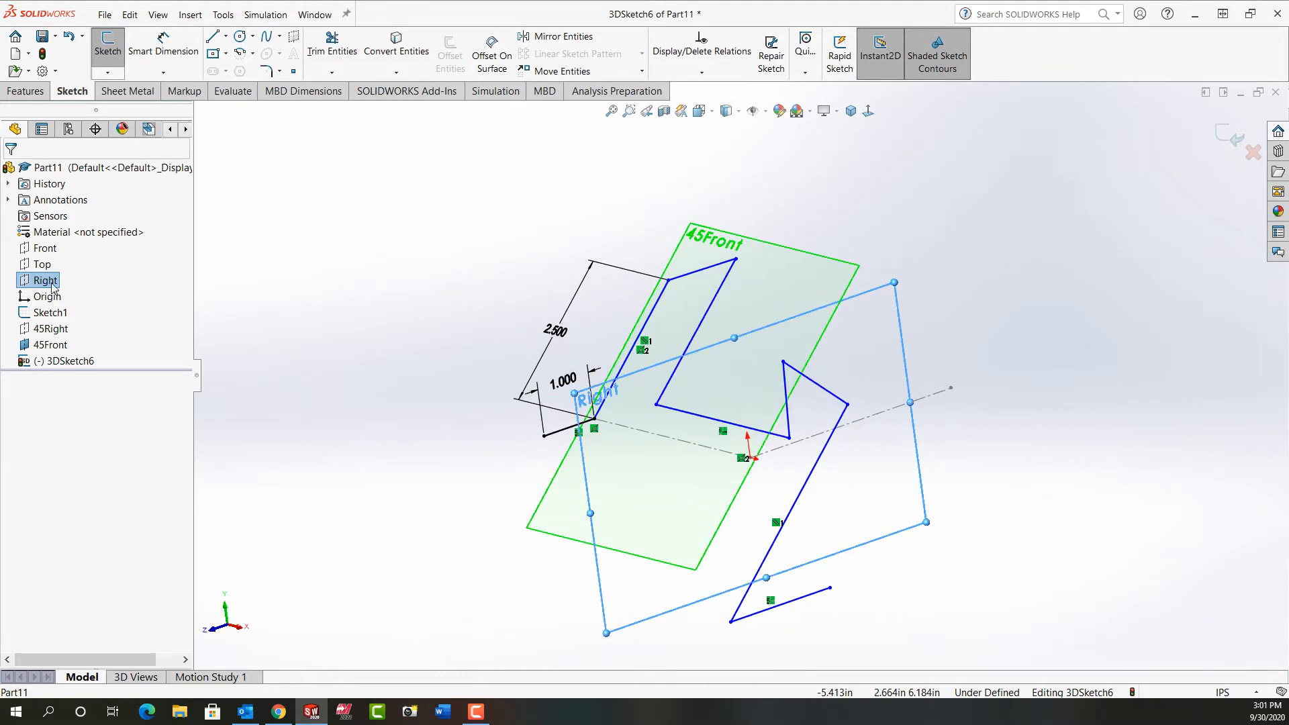
pyautogui.click(653, 310)
pyautogui.keyDown('ctrl'); pyautogui.click(653, 310); pyautogui.keyUp('ctrl')
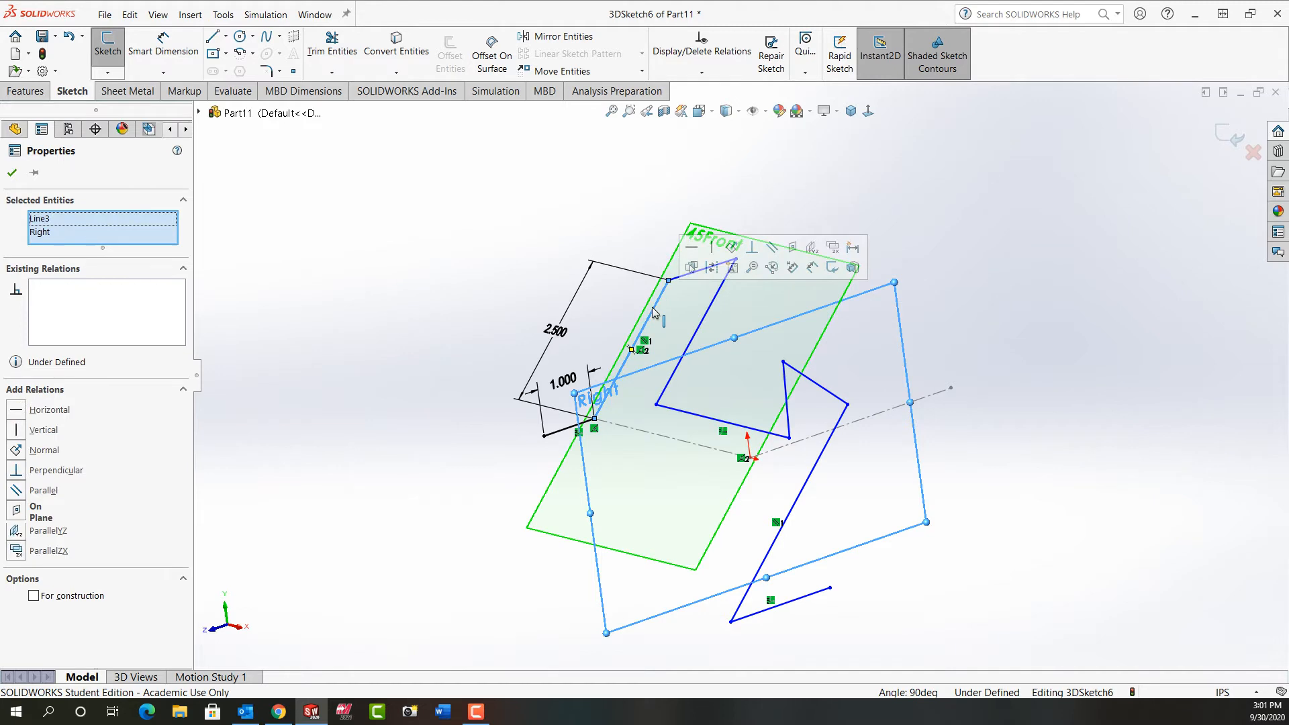
pyautogui.click(811, 250)
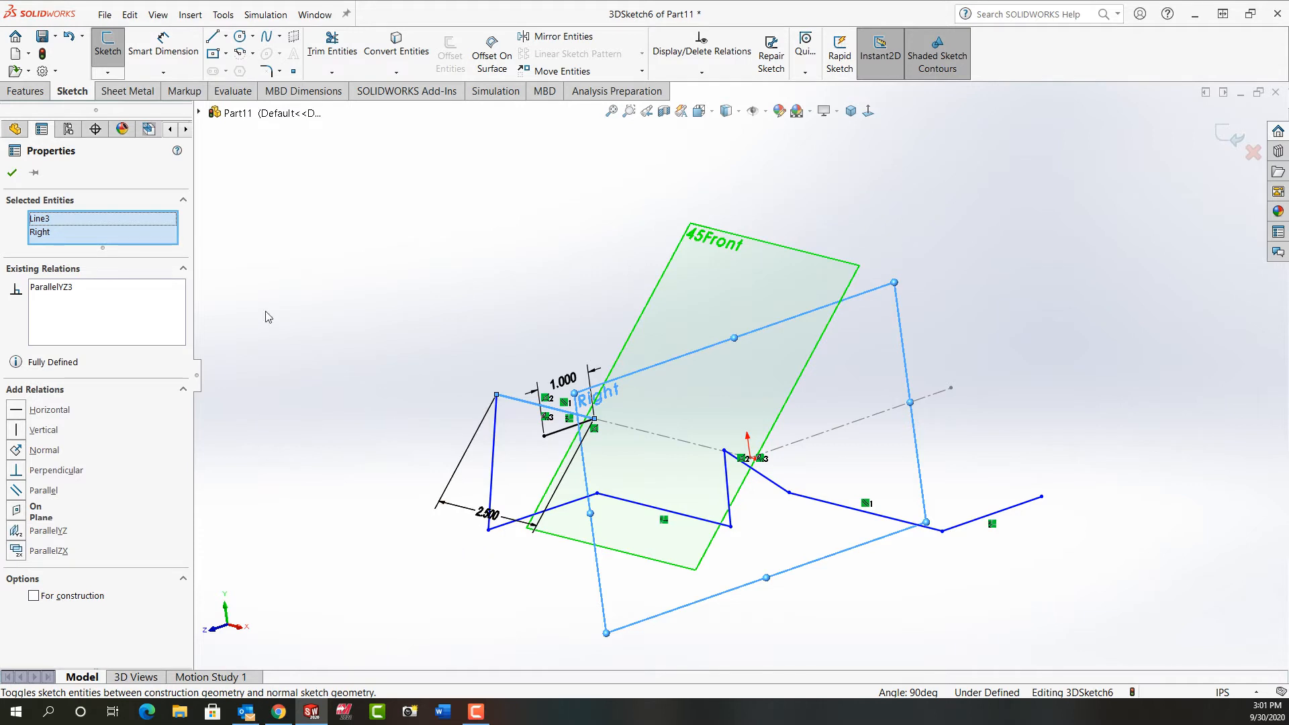
# Delete the ParallelYZ relation between the 2.5 in sloped line and the Right plane
pyautogui.click(68, 288)
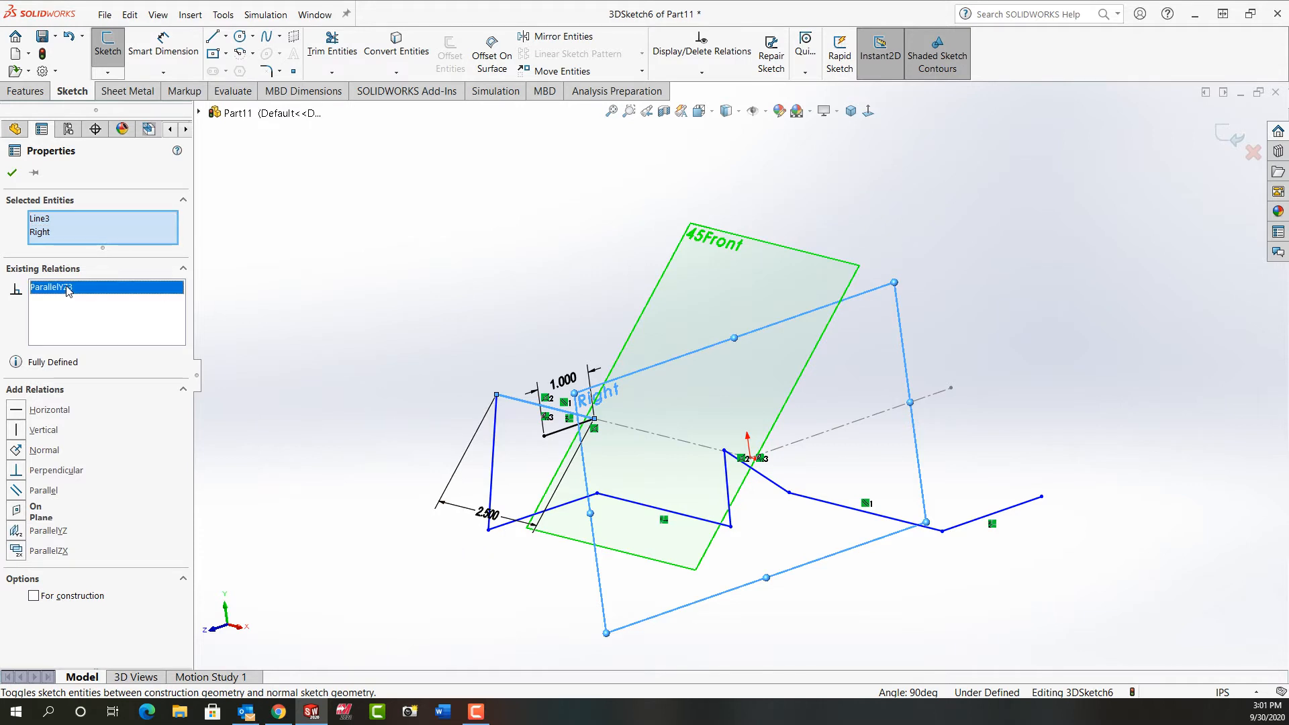
pyautogui.press('Delete')
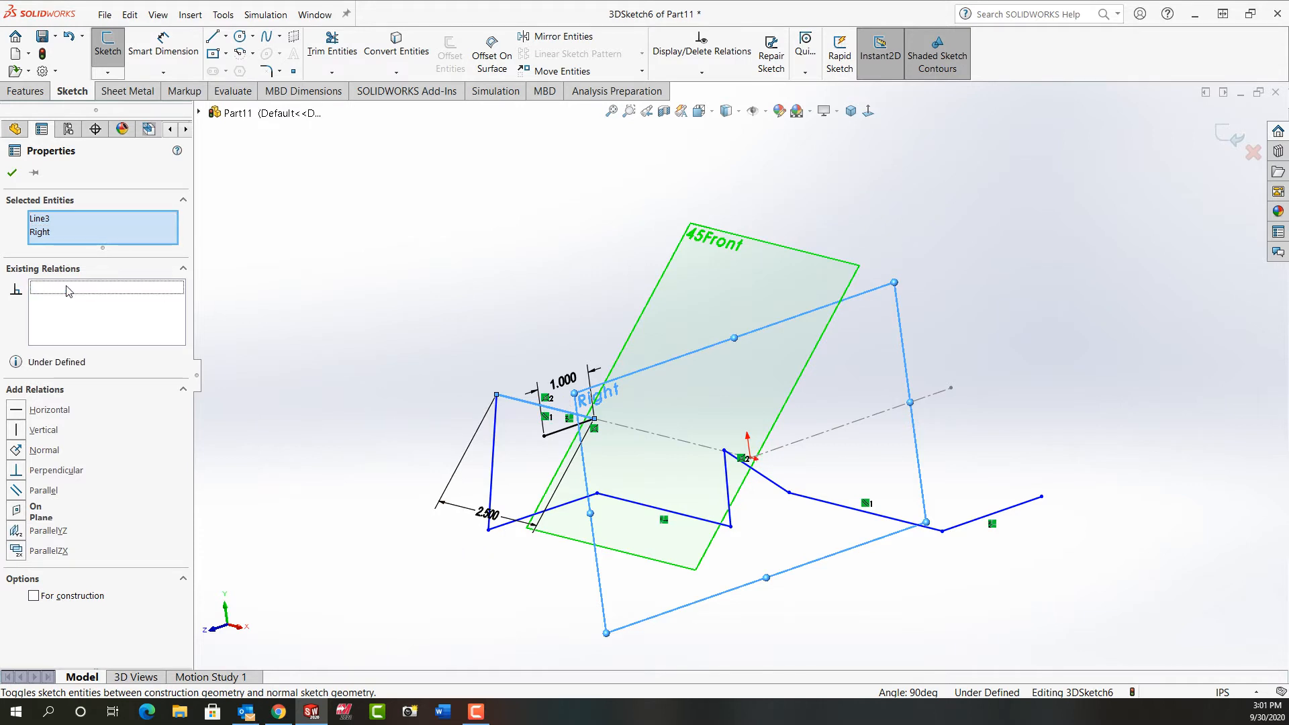
pyautogui.click(16, 173)
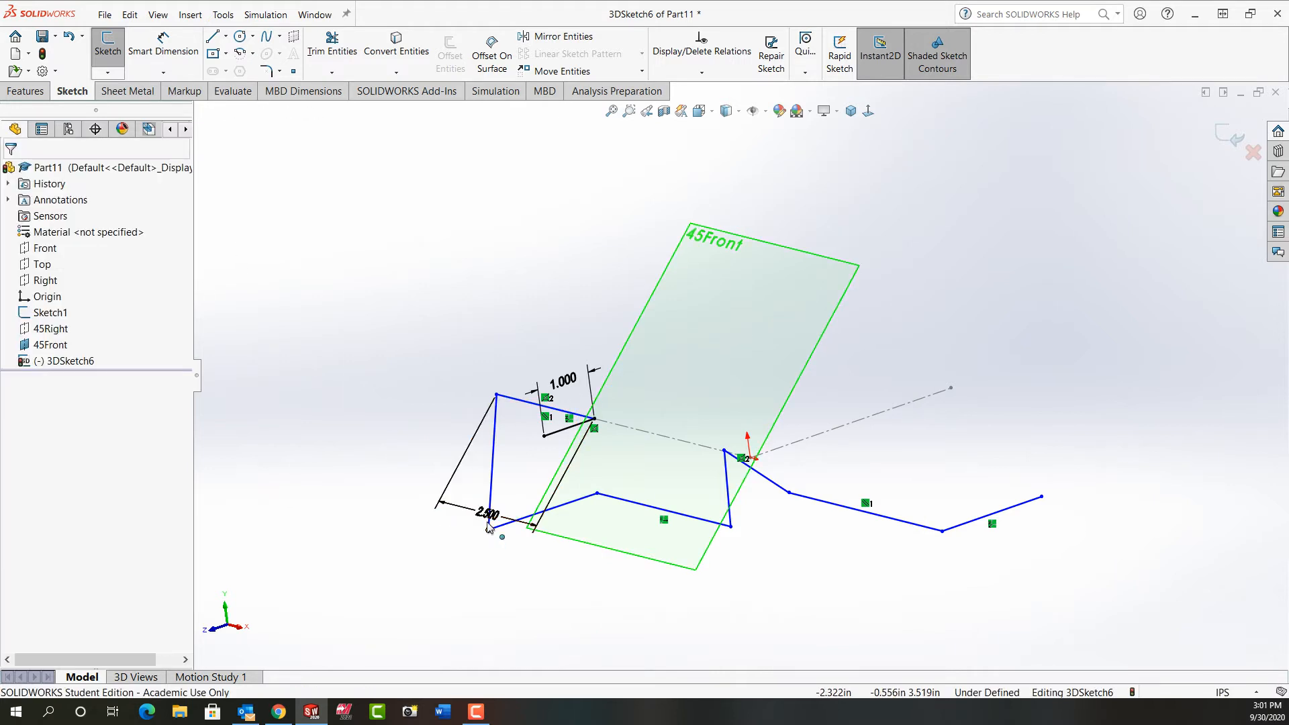
# Move the 2.5 in line's free end back up along the 45Front plane and spread the next two path vertices apart
pyautogui.moveTo(493, 526)
pyautogui.mouseDown()
pyautogui.moveTo(626, 261)
pyautogui.moveTo(677, 254)
pyautogui.mouseUp()
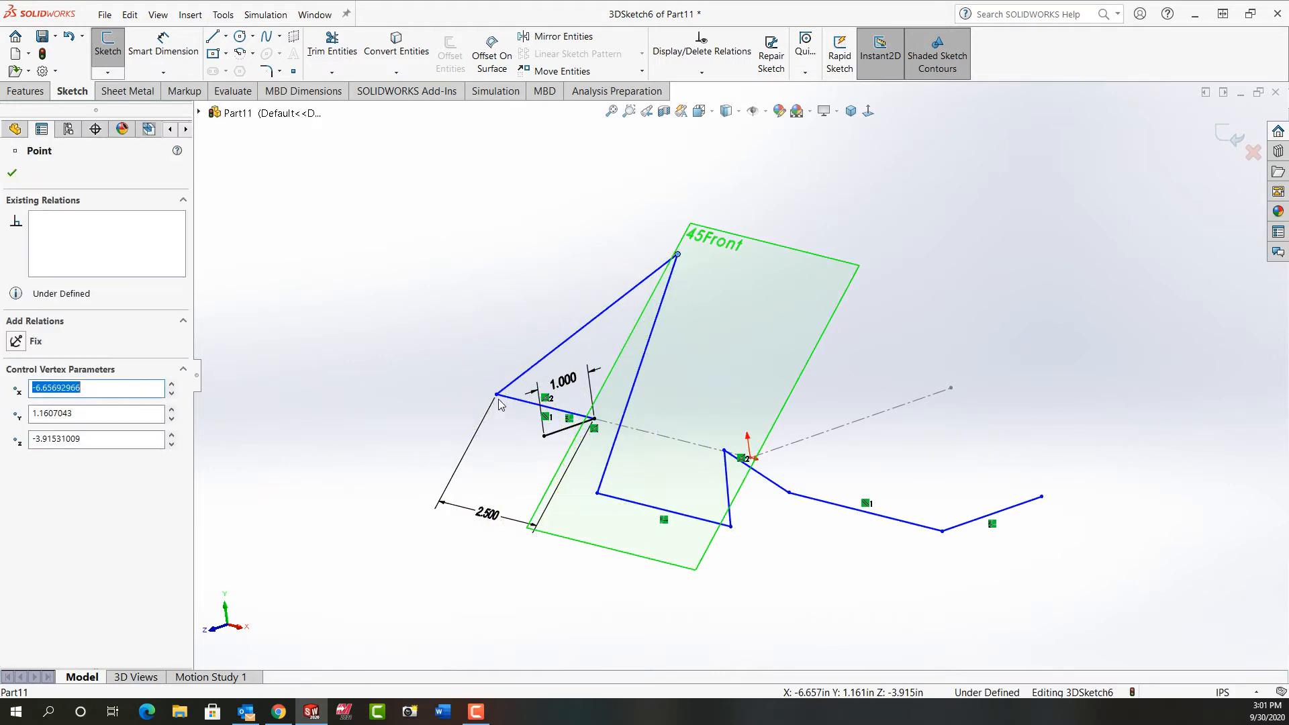
pyautogui.moveTo(496, 394); pyautogui.dragTo(638, 357)
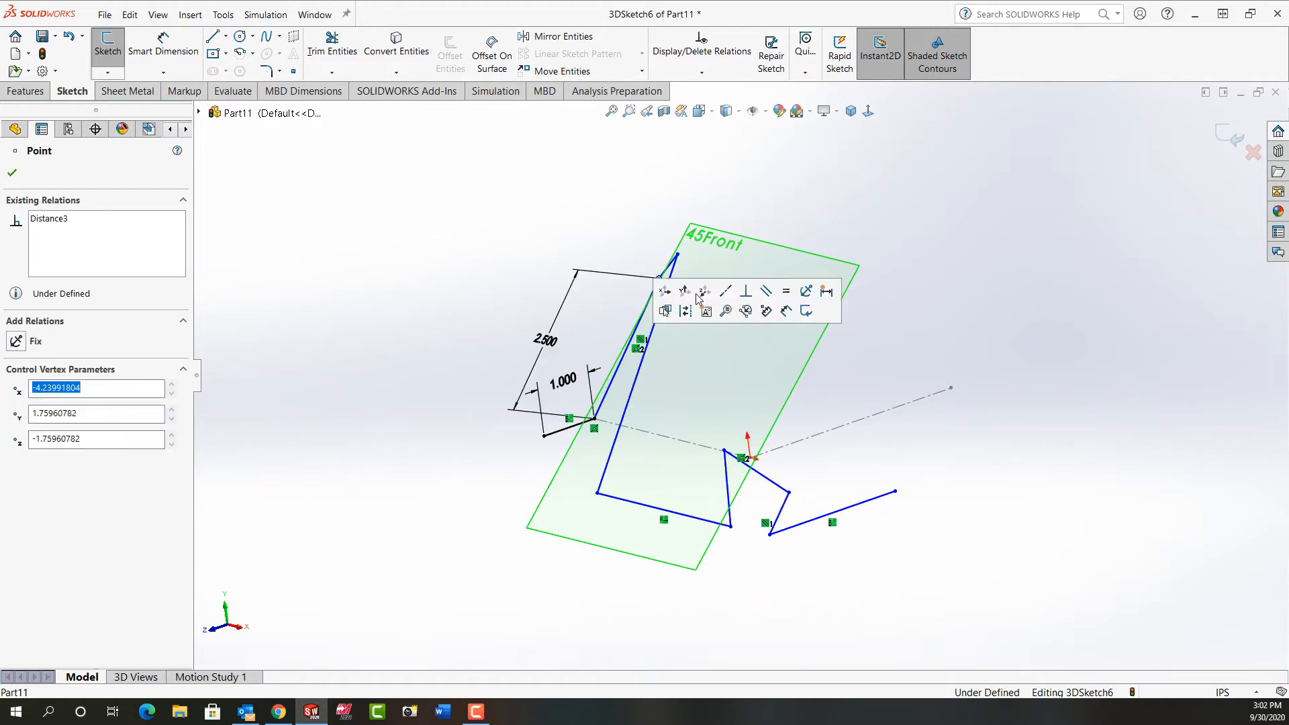
pyautogui.moveTo(678, 253); pyautogui.dragTo(749, 270)
pyautogui.moveTo(603, 501)
pyautogui.mouseDown()
pyautogui.moveTo(755, 368)
pyautogui.moveTo(844, 372)
pyautogui.moveTo(853, 332)
pyautogui.moveTo(847, 389)
pyautogui.mouseUp()
pyautogui.click(586, 217)
# Make the 2.5 in sloped line parallel to the Right plane
pyautogui.moveTo(589, 216)
pyautogui.mouseDown(button='middle')
pyautogui.moveTo(570, 248)
pyautogui.moveTo(554, 243)
pyautogui.mouseUp(button='middle')
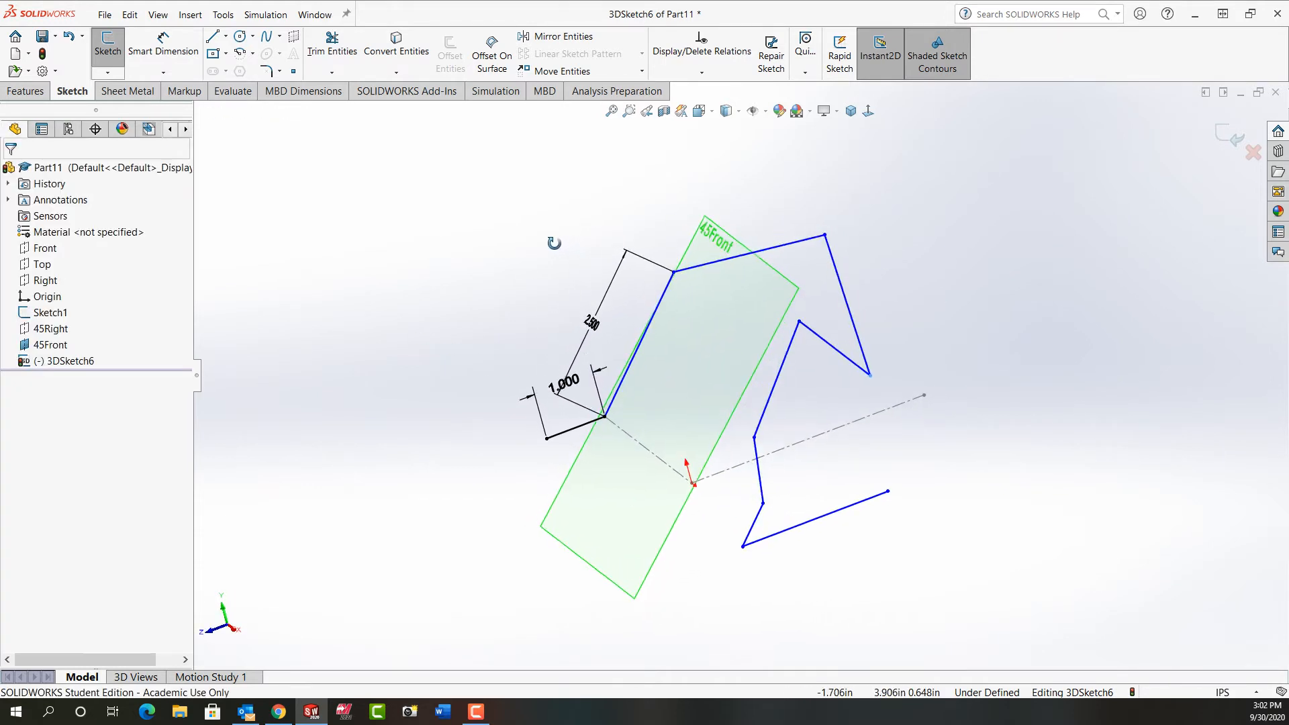
pyautogui.click(657, 325)
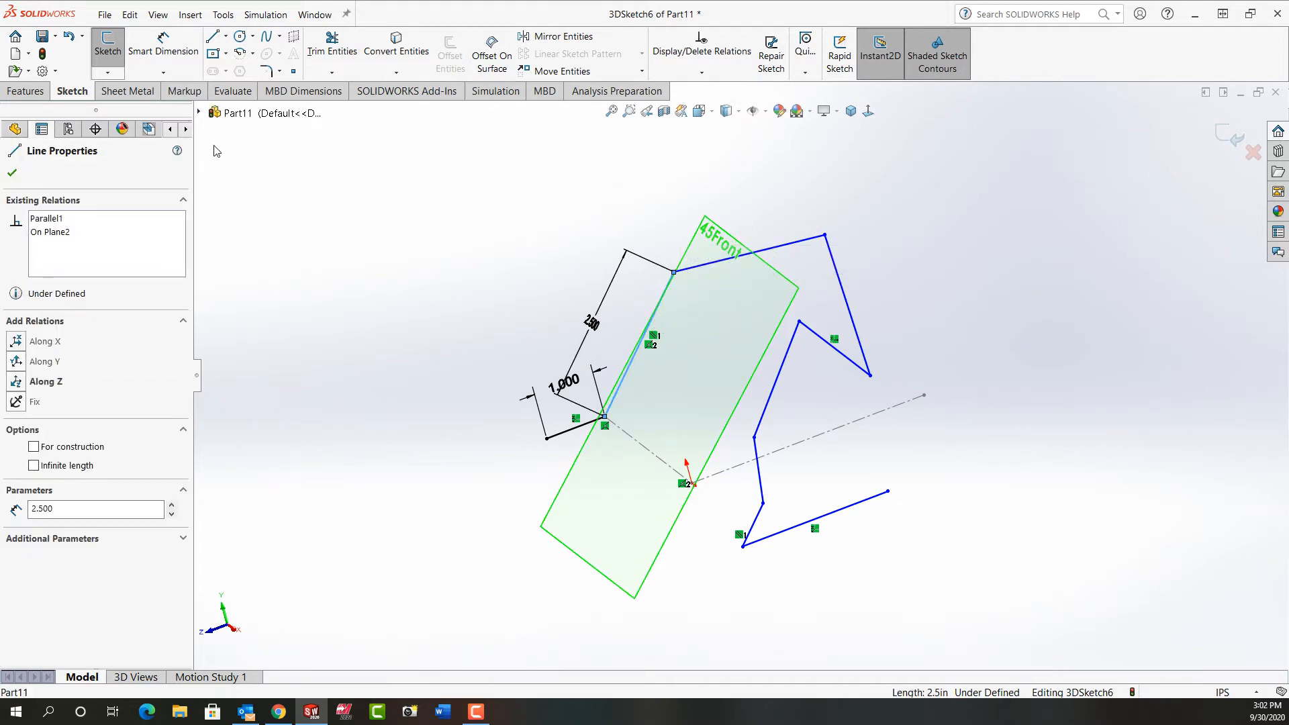
pyautogui.click(200, 113)
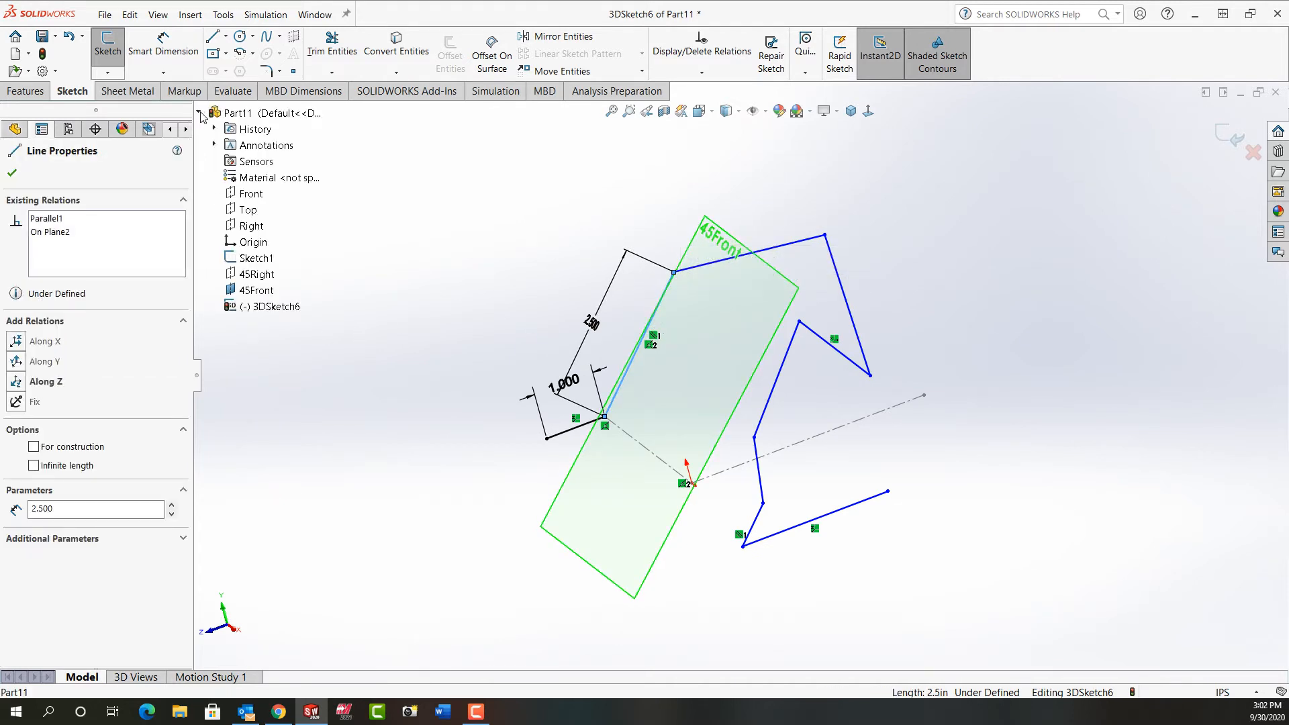
pyautogui.keyDown('ctrl'); pyautogui.click(249, 227); pyautogui.keyUp('ctrl')
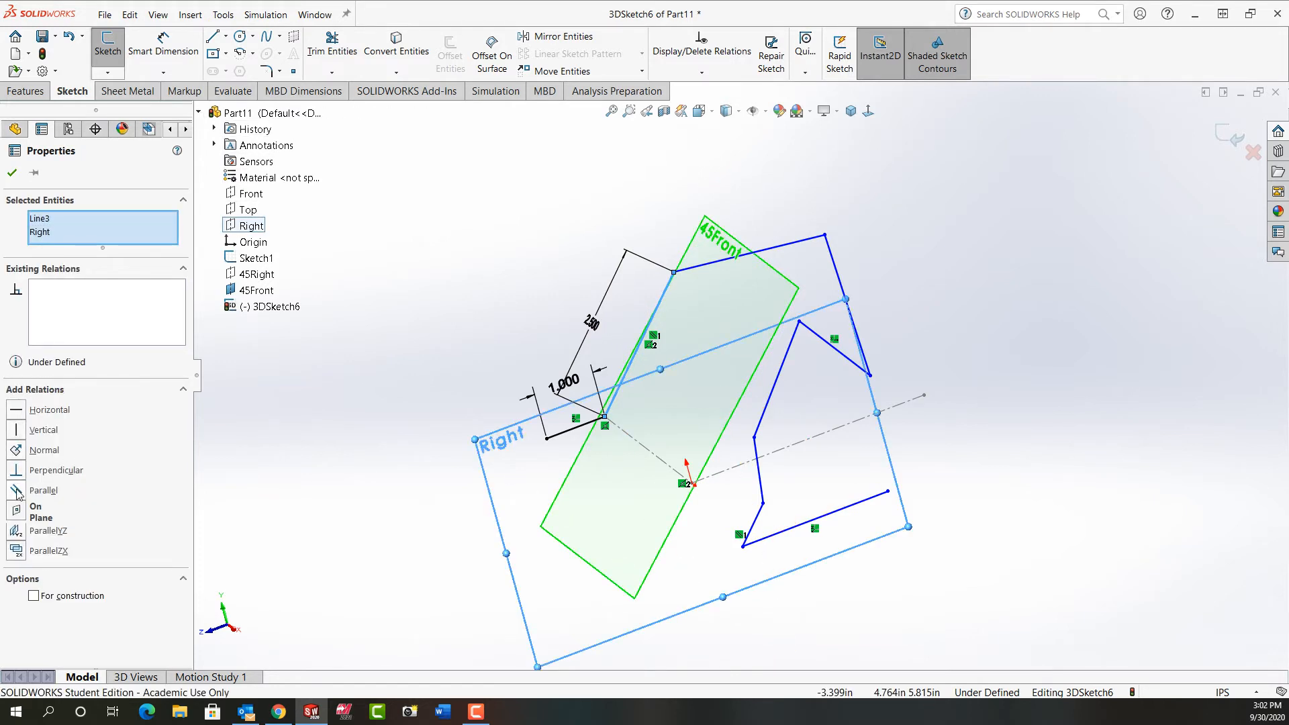
pyautogui.click(16, 491)
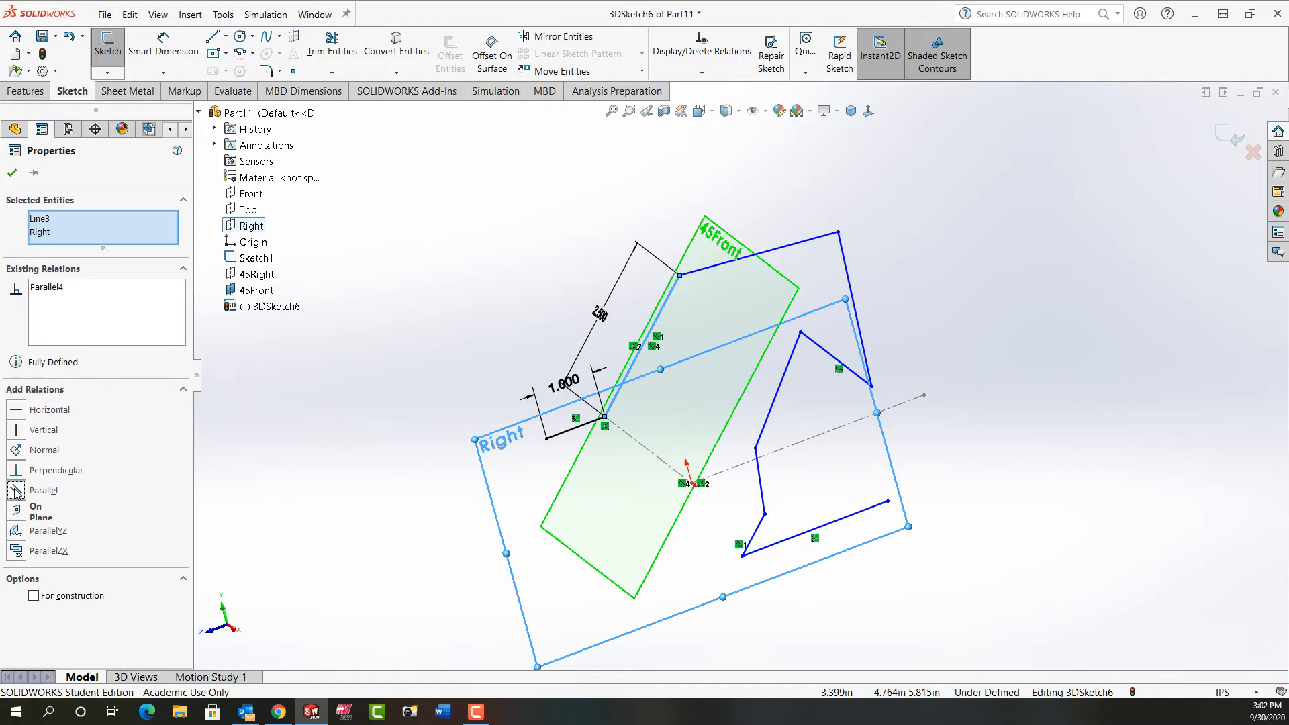
pyautogui.click(532, 299)
# Dimension the line that continues from the upper end of the 2.5 in line at 2 in
pyautogui.moveTo(469, 297); pyautogui.dragTo(511, 298, button='middle')
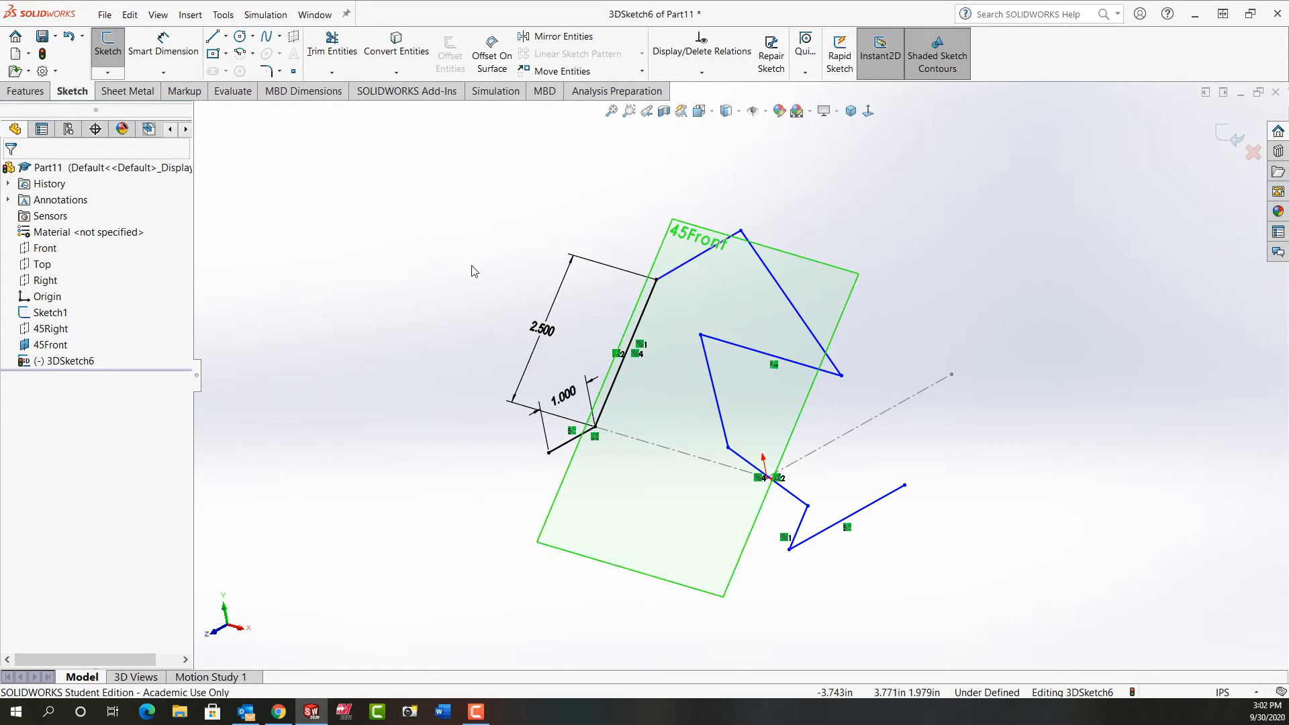
pyautogui.moveTo(472, 271); pyautogui.dragTo(461, 201, button='right')
pyautogui.click(682, 266)
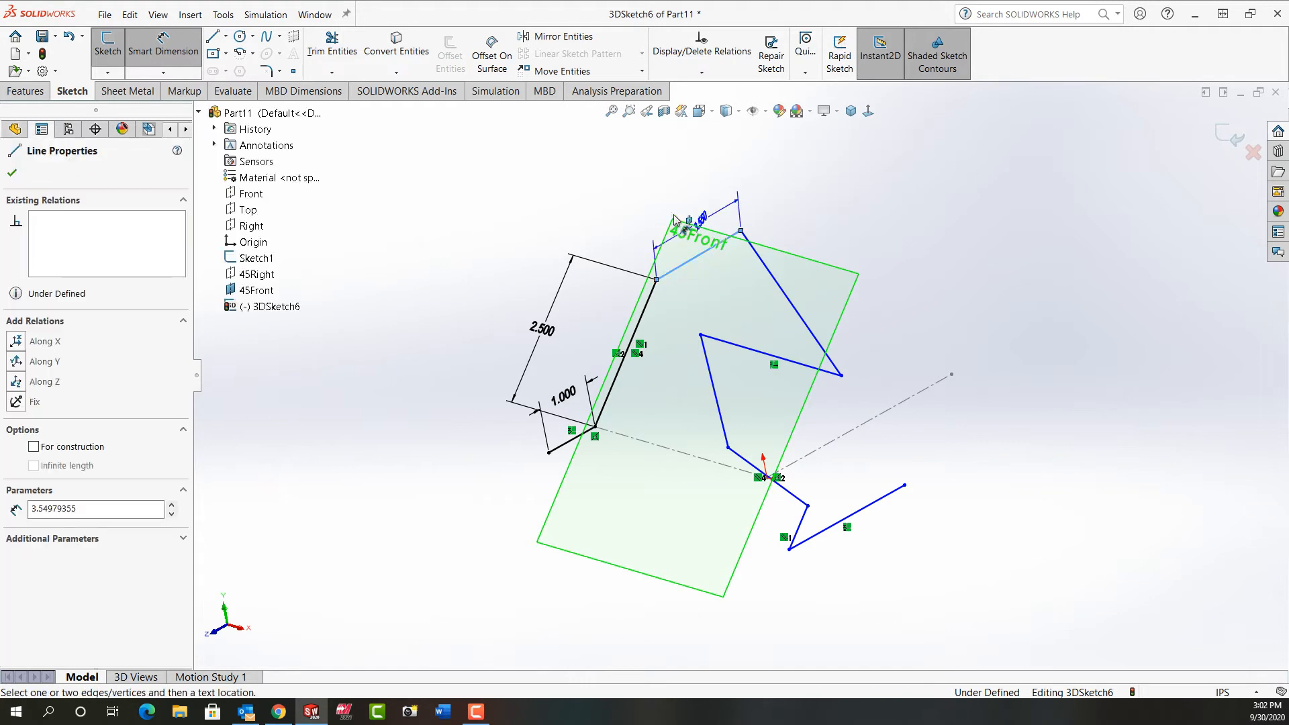
pyautogui.click(679, 202)
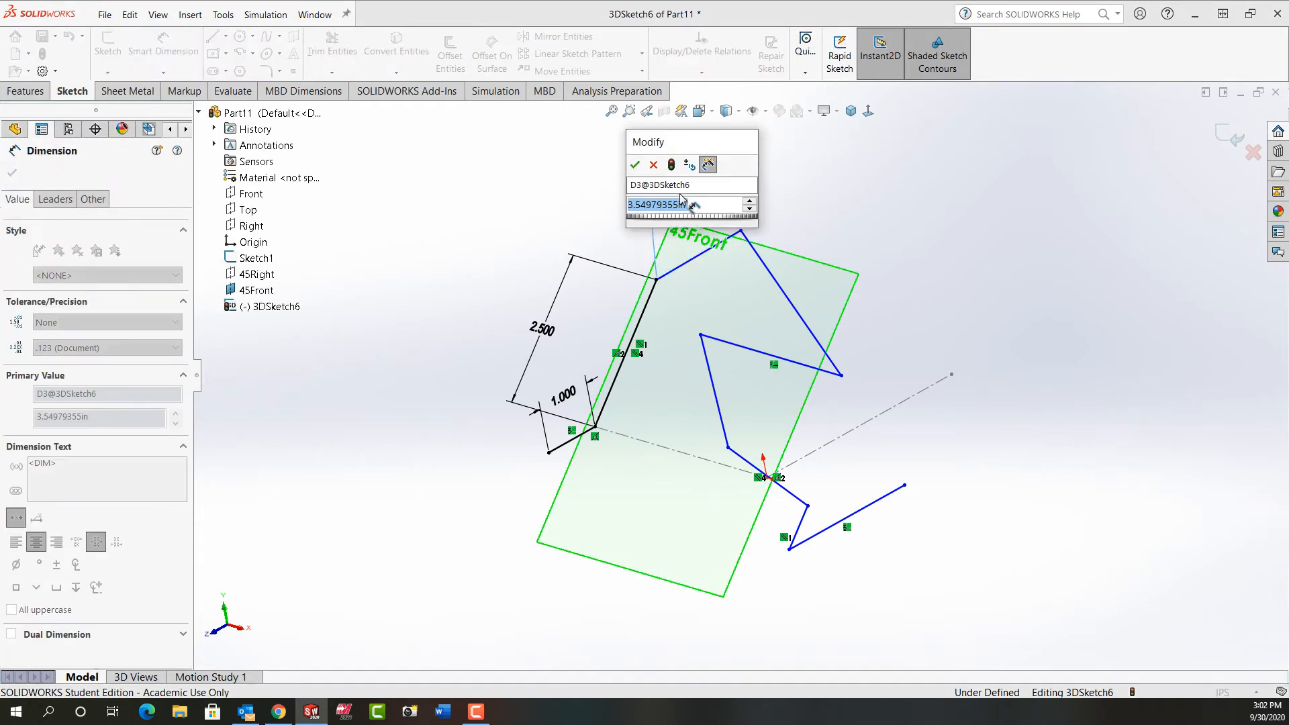
pyautogui.write('2')
pyautogui.press('Return')
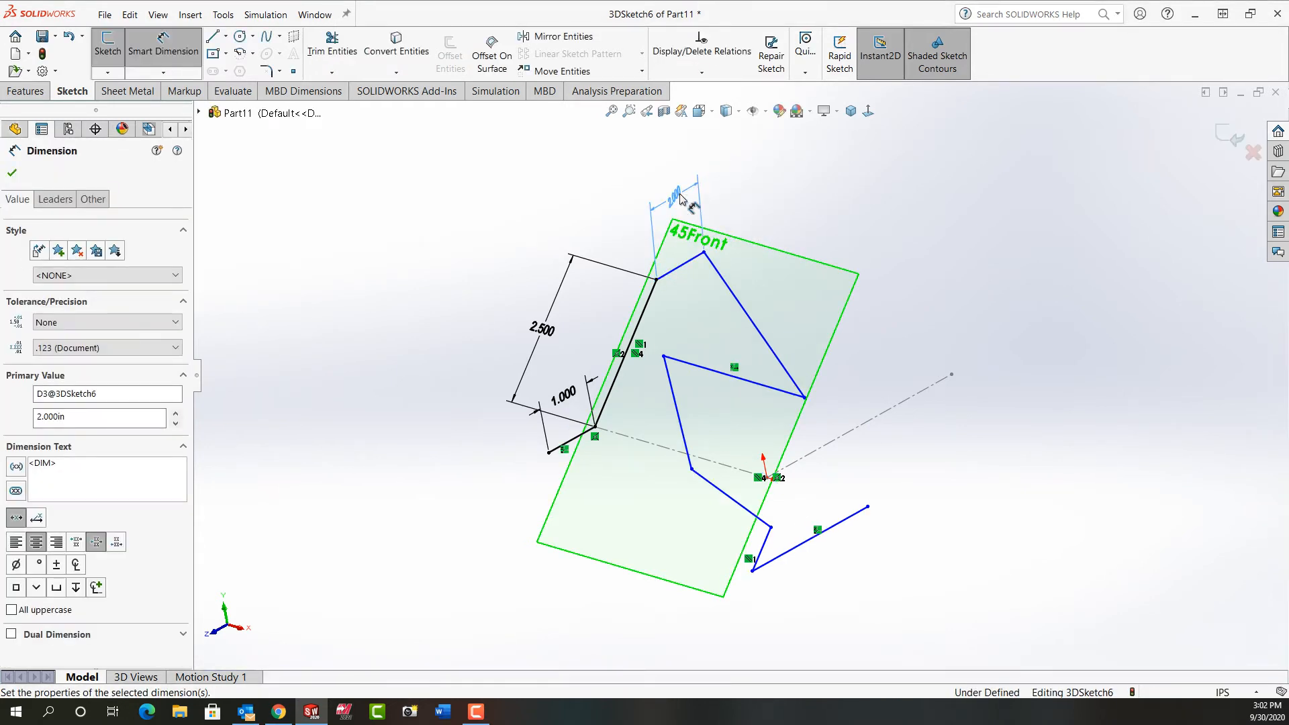
pyautogui.press('Escape')
# Hide the 45Front plane and show the 45Right plane
pyautogui.moveTo(836, 251)
pyautogui.mouseDown(button='middle')
pyautogui.moveTo(887, 241)
pyautogui.moveTo(878, 262)
pyautogui.moveTo(930, 250)
pyautogui.mouseUp(button='middle')
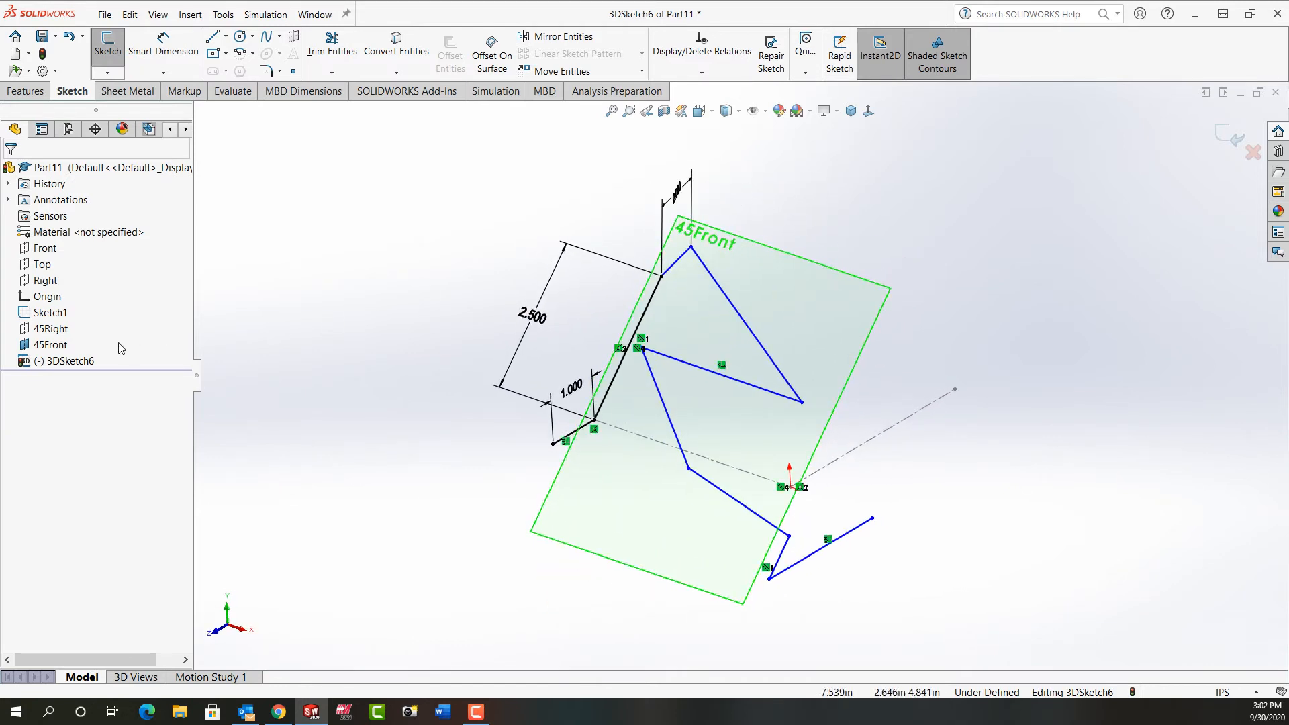
pyautogui.click(59, 348)
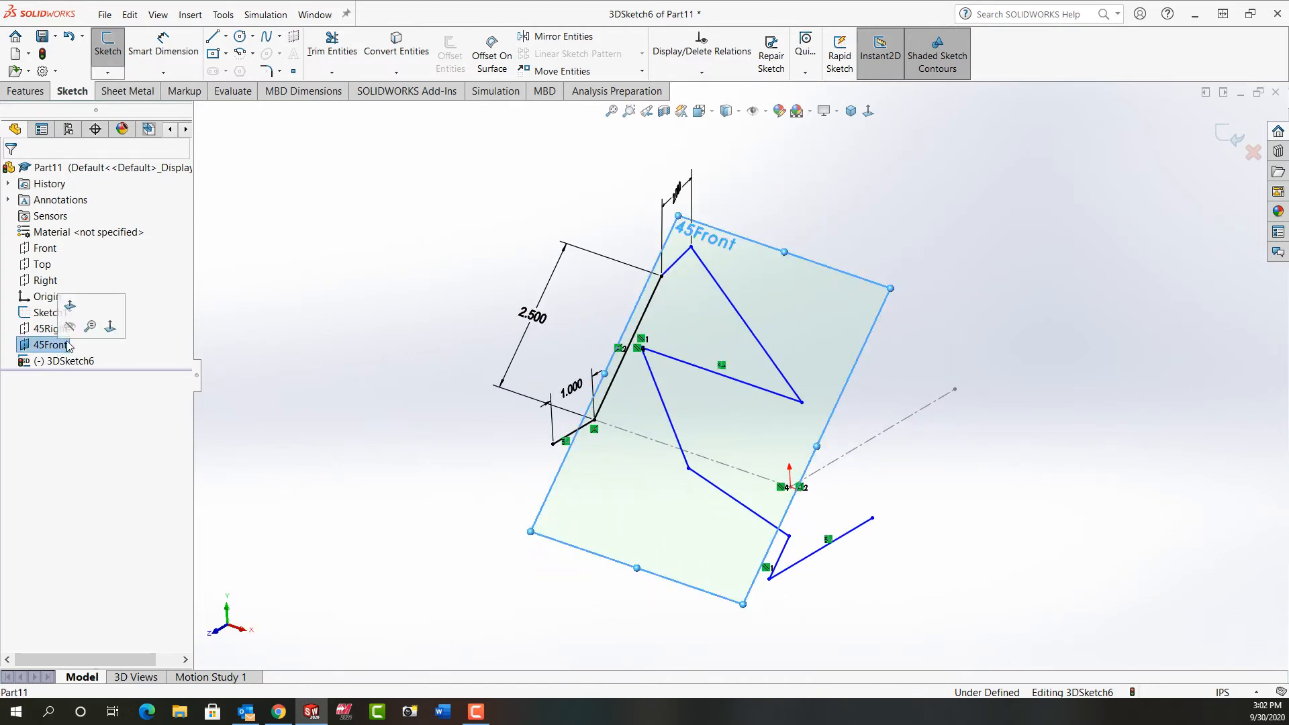
pyautogui.click(57, 331)
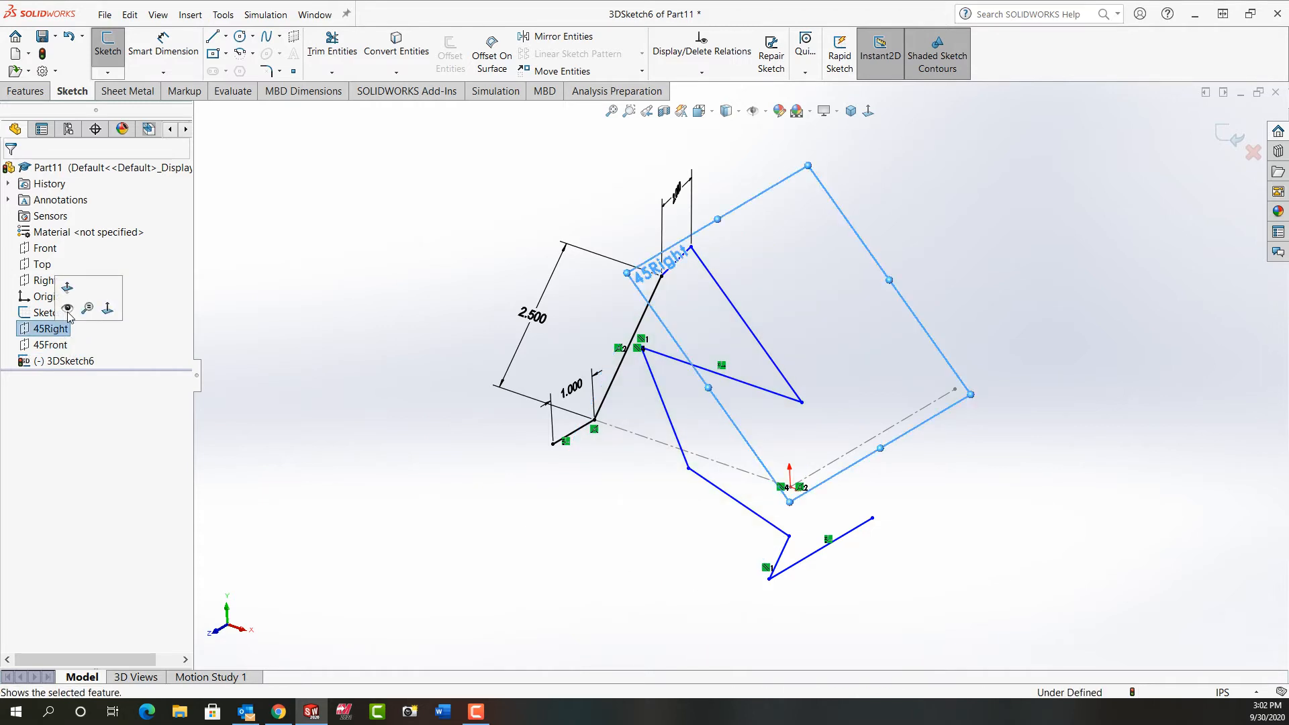
pyautogui.click(67, 308)
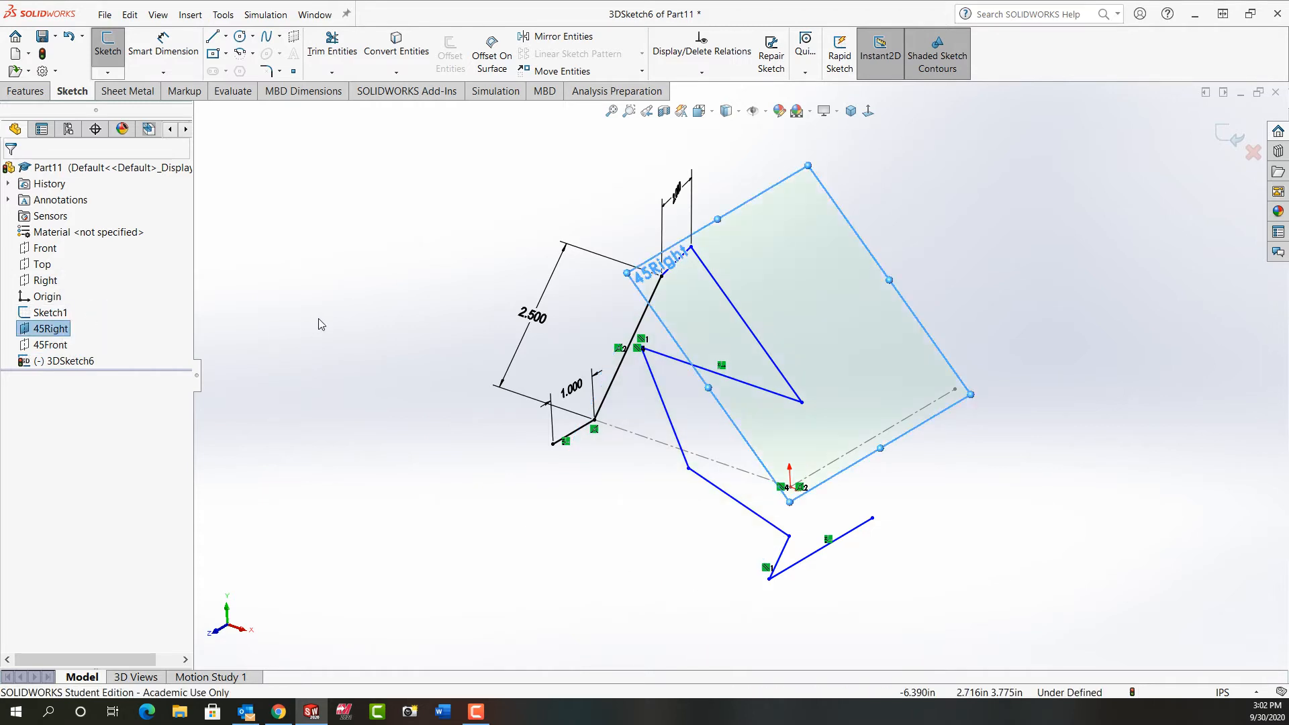
pyautogui.click(374, 332)
pyautogui.moveTo(373, 331)
pyautogui.mouseDown(button='middle')
pyautogui.moveTo(400, 320)
pyautogui.moveTo(380, 327)
pyautogui.moveTo(400, 305)
pyautogui.moveTo(365, 291)
pyautogui.moveTo(368, 315)
pyautogui.mouseUp(button='middle')
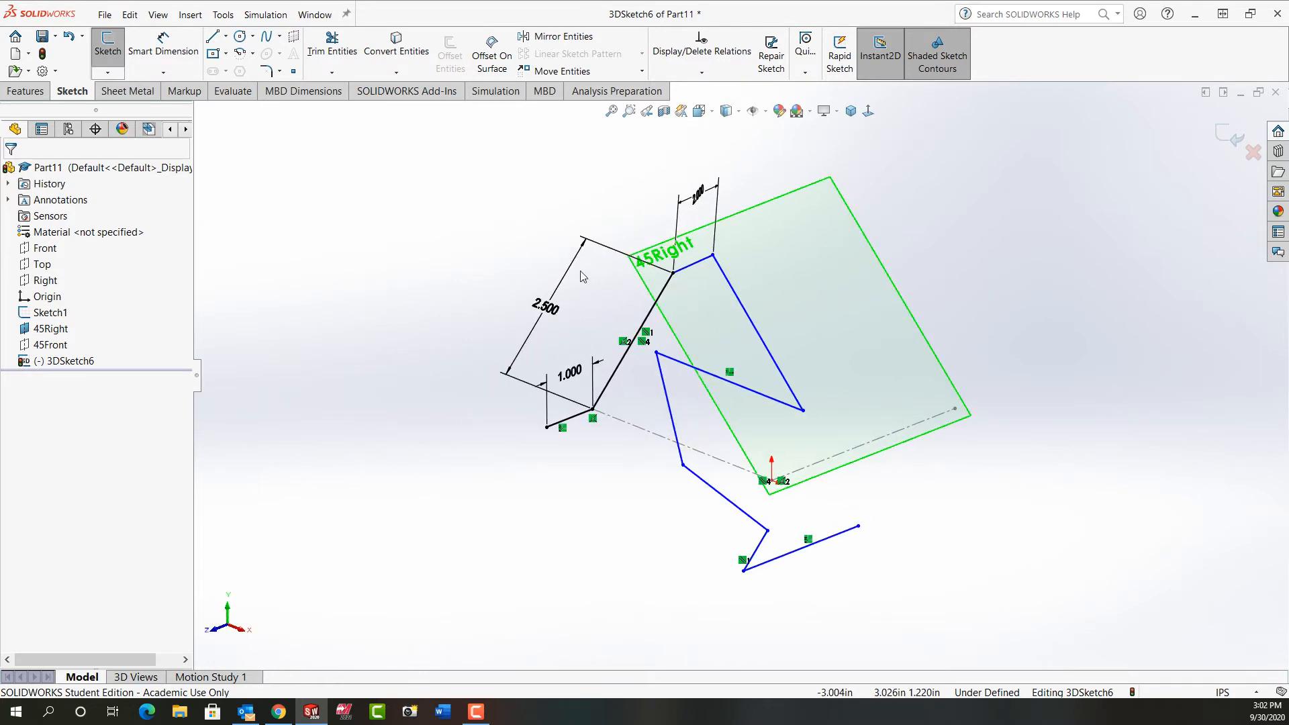
# Try to place the 2 in line on the 45Right plane with an On Plane relation, and delete that relation
pyautogui.click(698, 272)
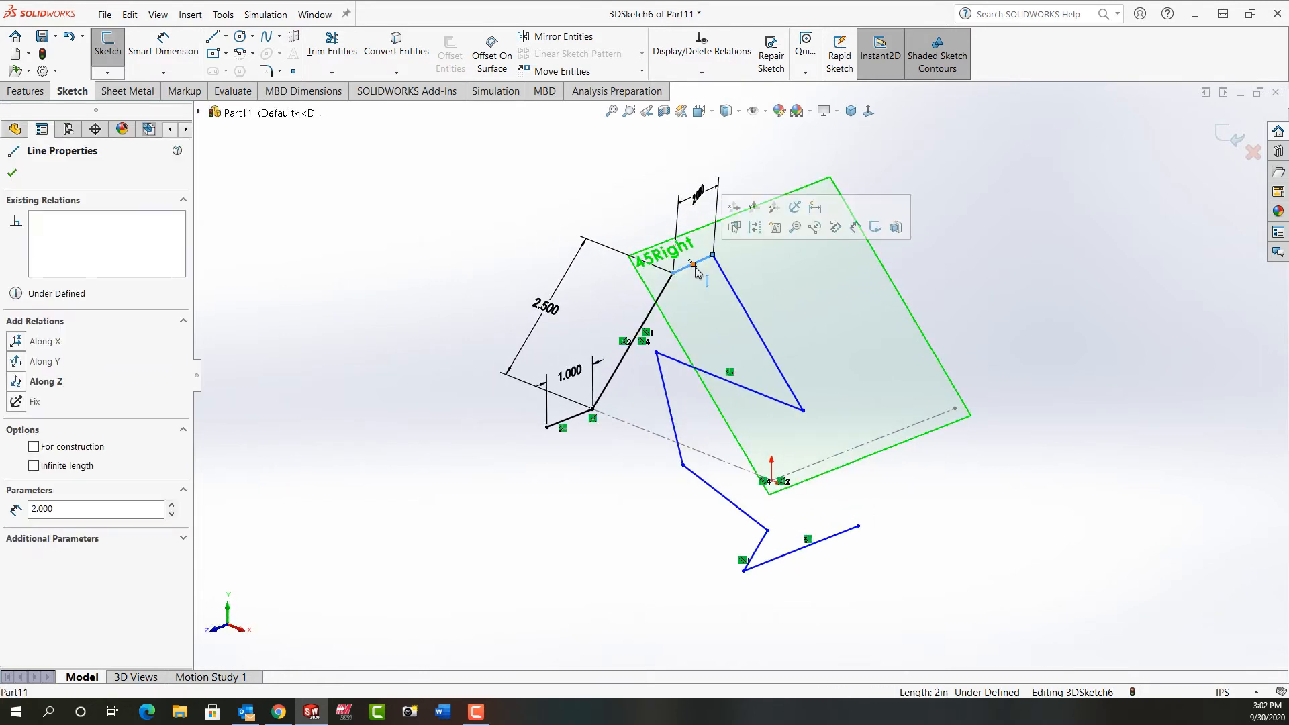
pyautogui.keyDown('ctrl'); pyautogui.click(825, 304); pyautogui.keyUp('ctrl')
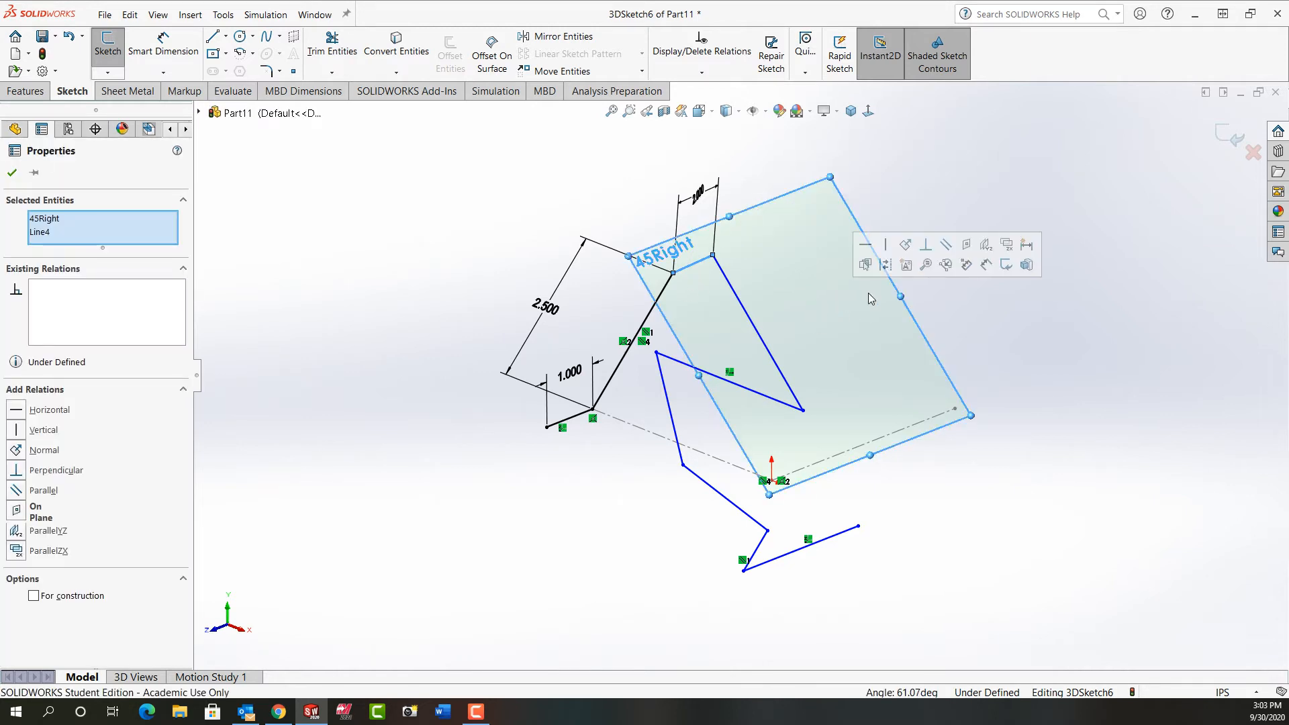
pyautogui.click(968, 247)
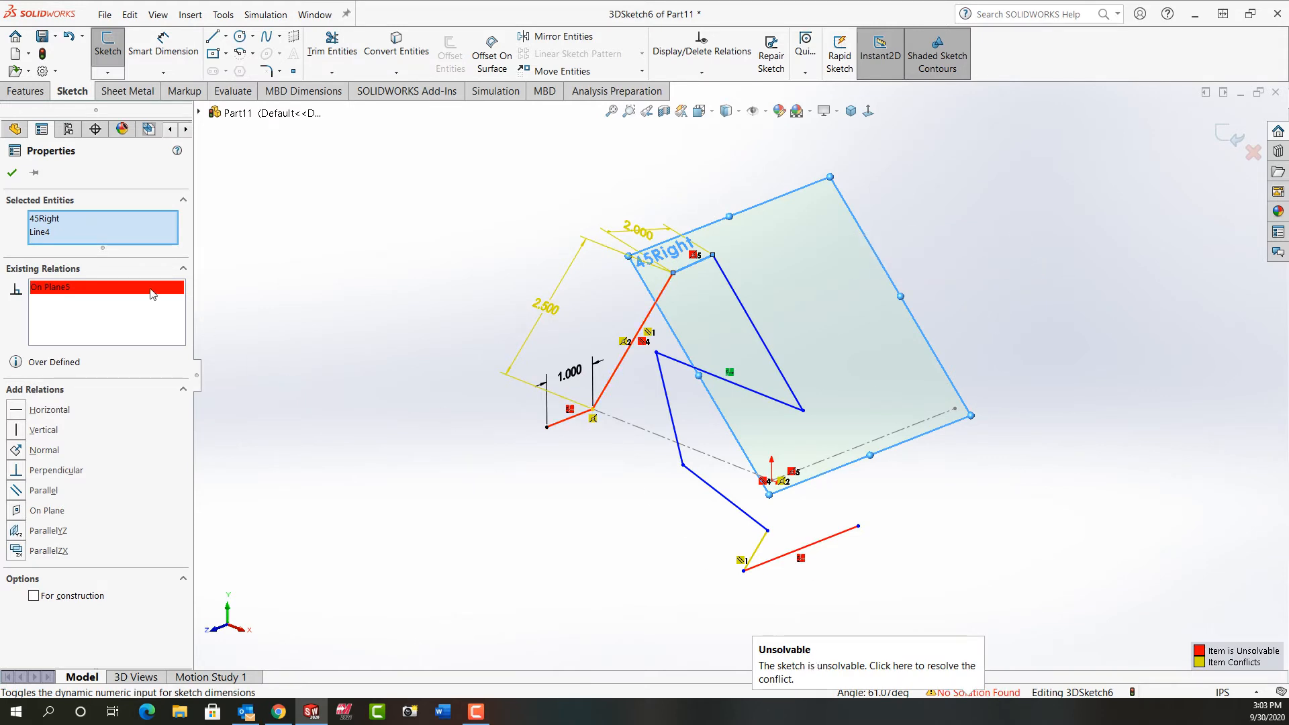
pyautogui.rightClick(153, 293)
pyautogui.click(185, 295)
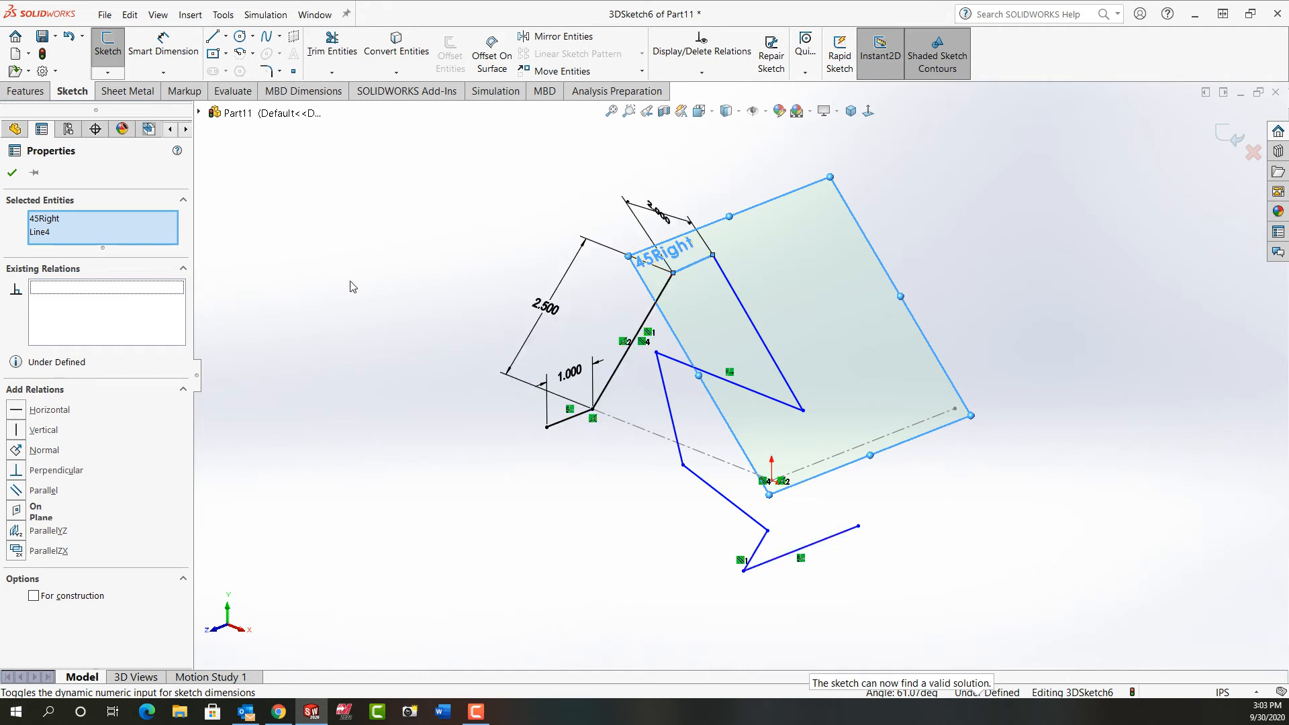
# Make the 2 in line parallel to the 45Right plane and shift its free end slightly within the allowed direction
pyautogui.click(16, 491)
pyautogui.click(281, 477)
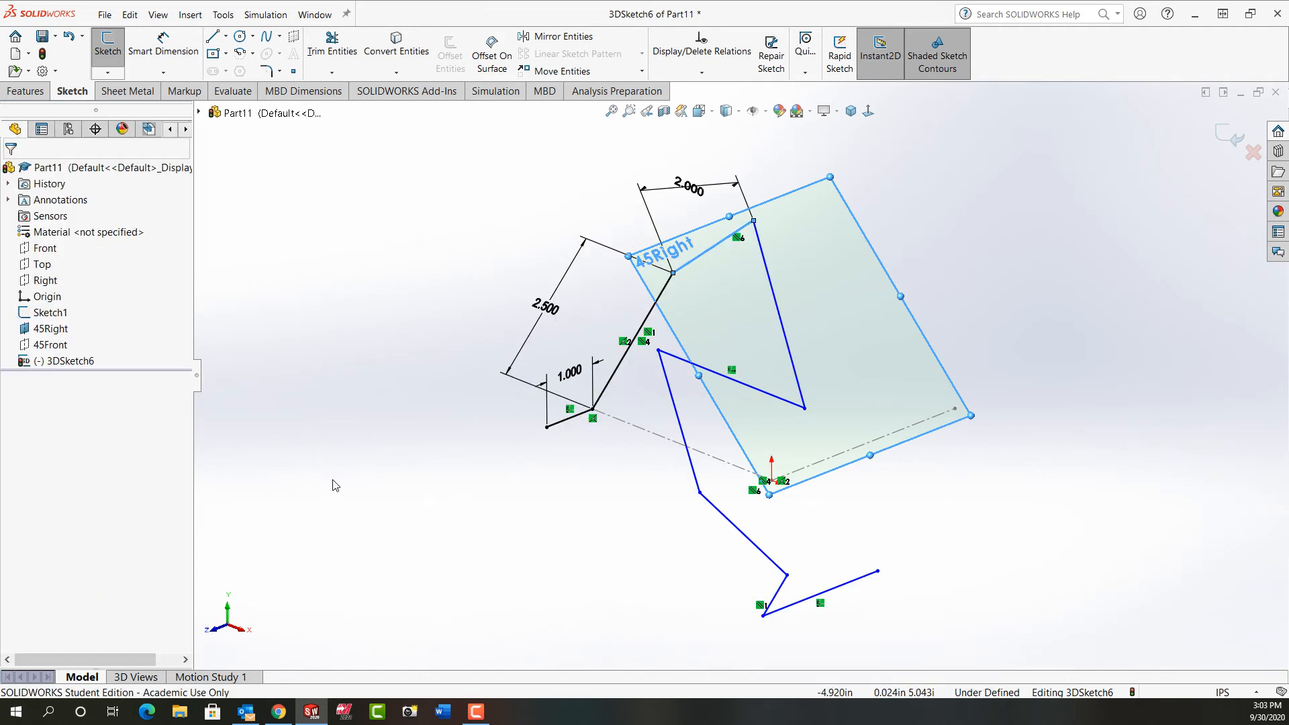
pyautogui.moveTo(372, 409)
pyautogui.mouseDown(button='middle')
pyautogui.moveTo(403, 363)
pyautogui.moveTo(423, 423)
pyautogui.moveTo(401, 422)
pyautogui.mouseUp(button='middle')
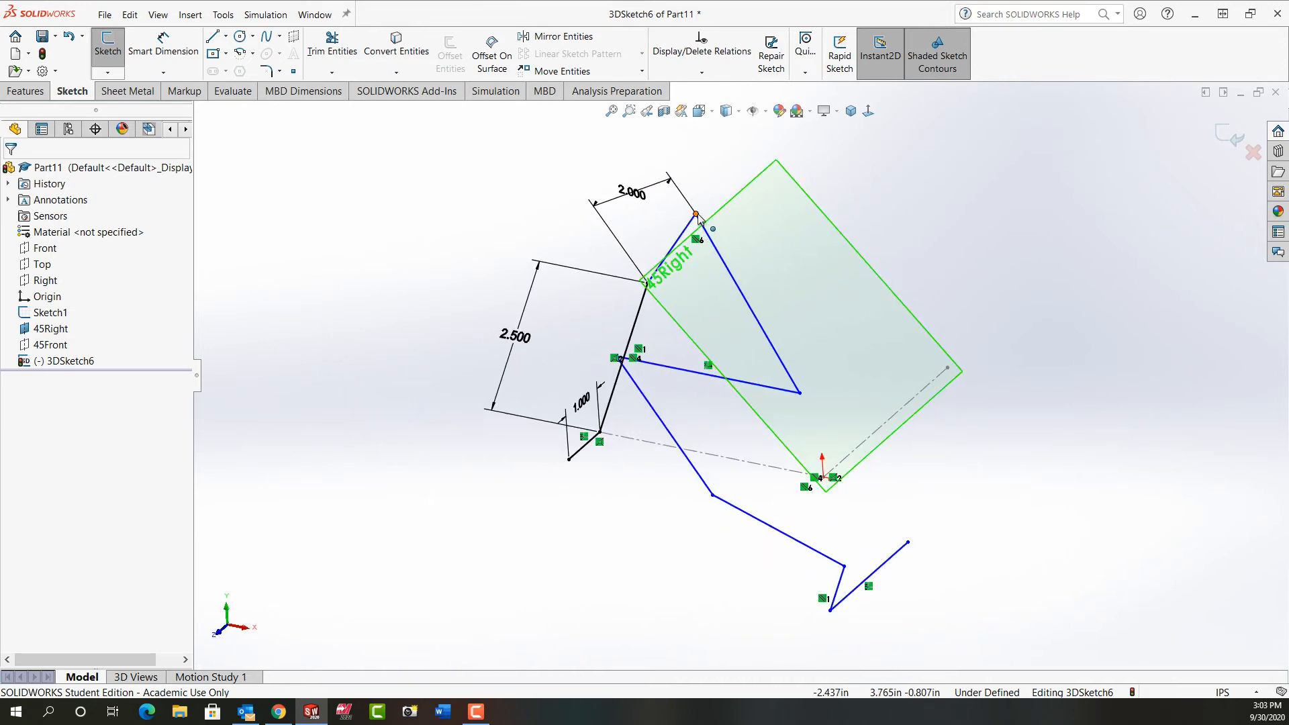
pyautogui.moveTo(697, 216); pyautogui.dragTo(696, 248)
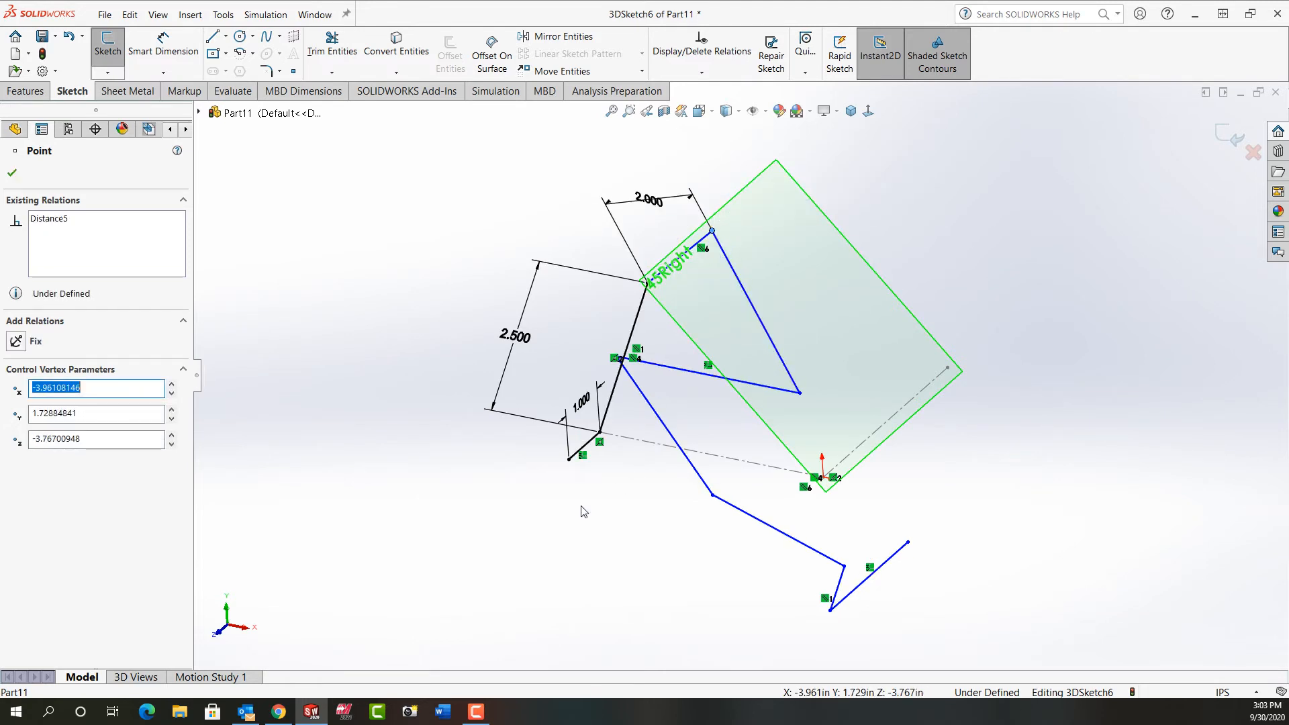
pyautogui.click(582, 508)
# Make the 2 in line at the upper end of the path parallel to the Top plane
pyautogui.click(683, 254)
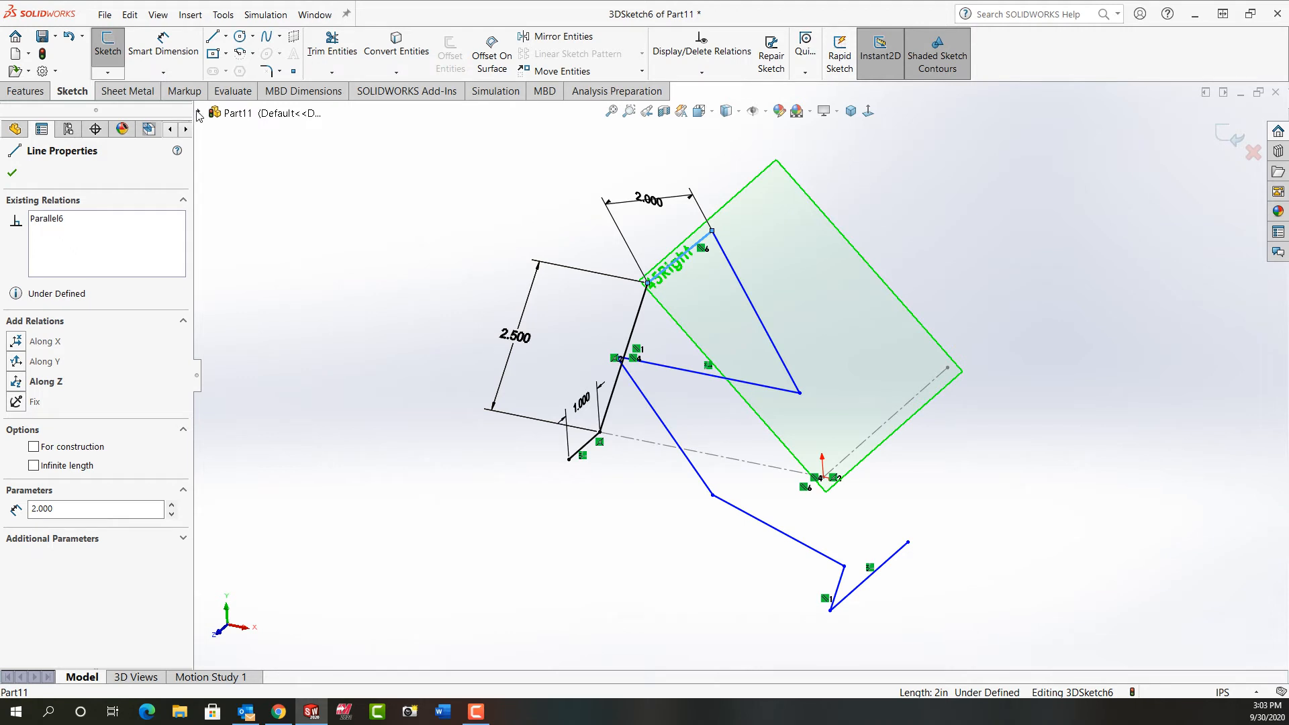
pyautogui.click(199, 115)
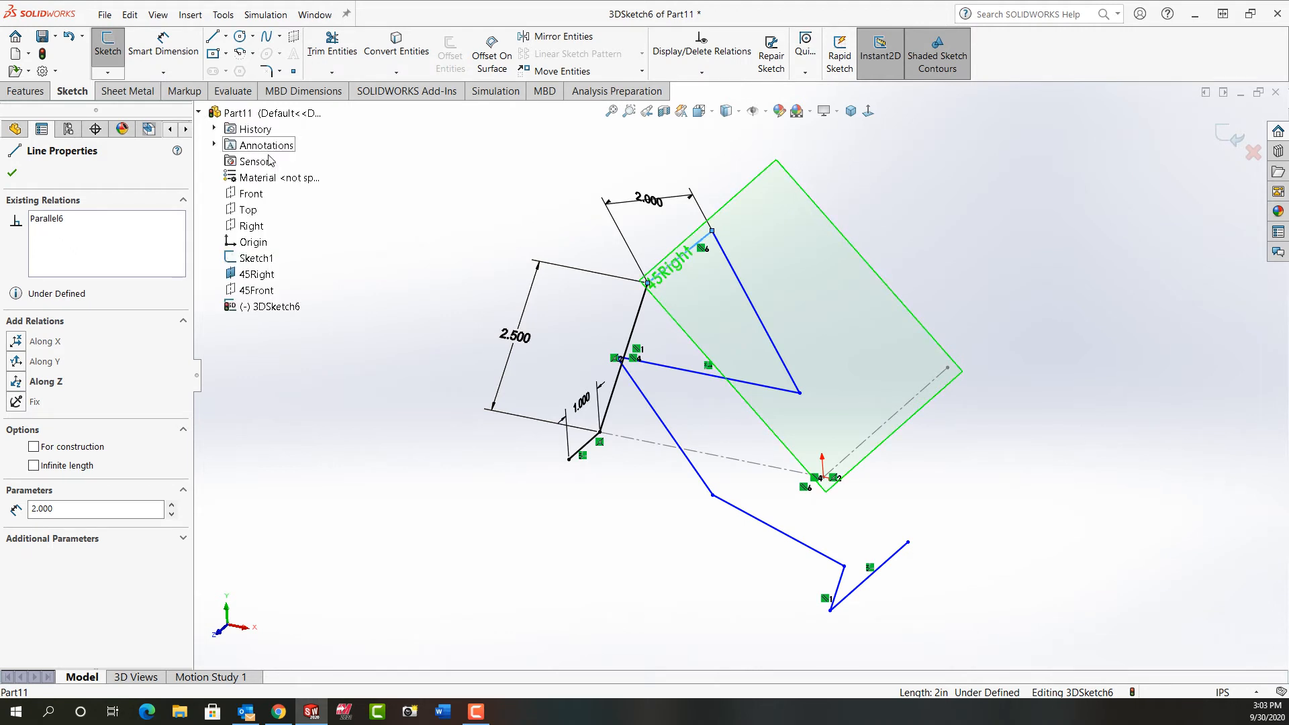
pyautogui.keyDown('ctrl'); pyautogui.click(249, 210); pyautogui.keyUp('ctrl')
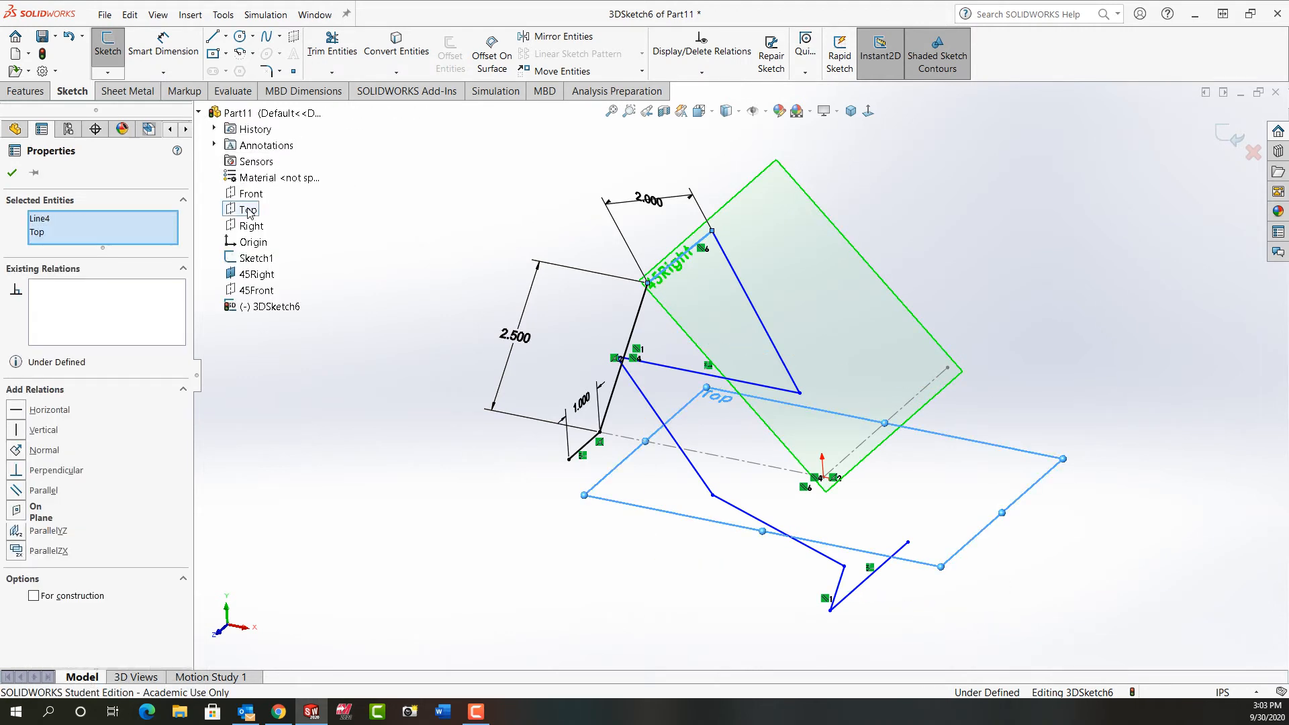
pyautogui.click(18, 494)
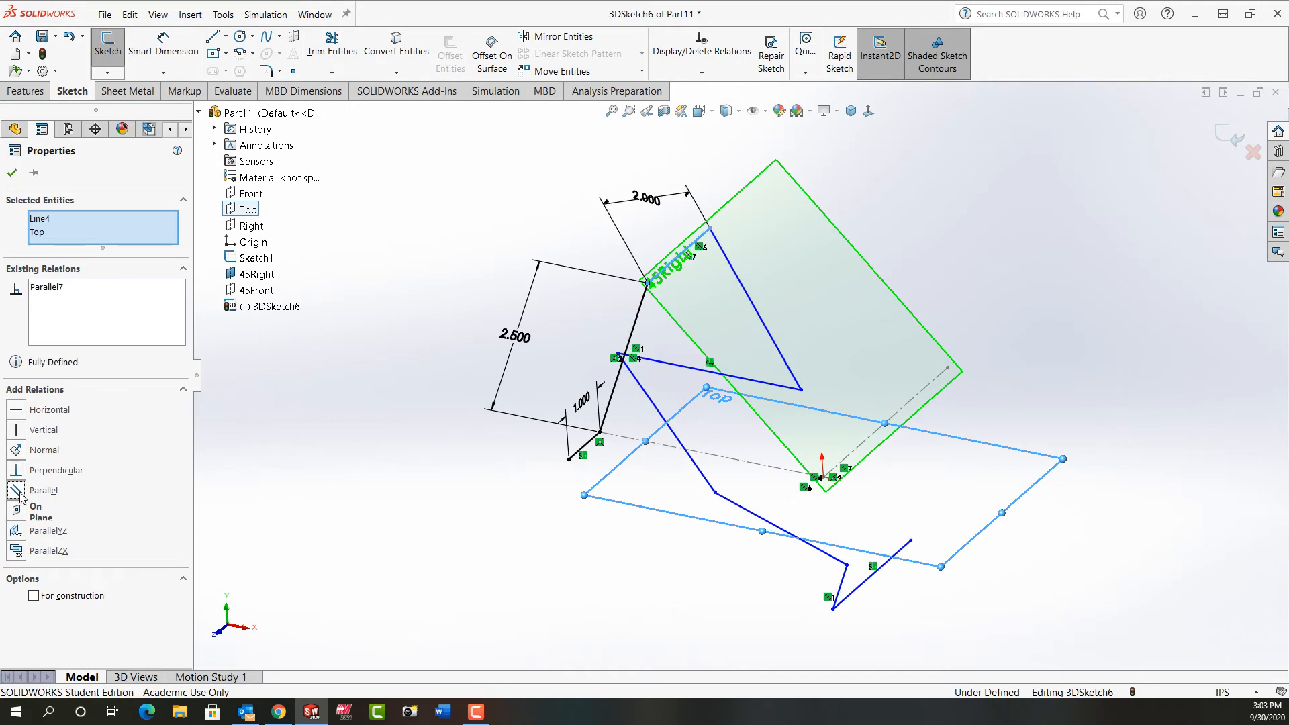
pyautogui.click(282, 443)
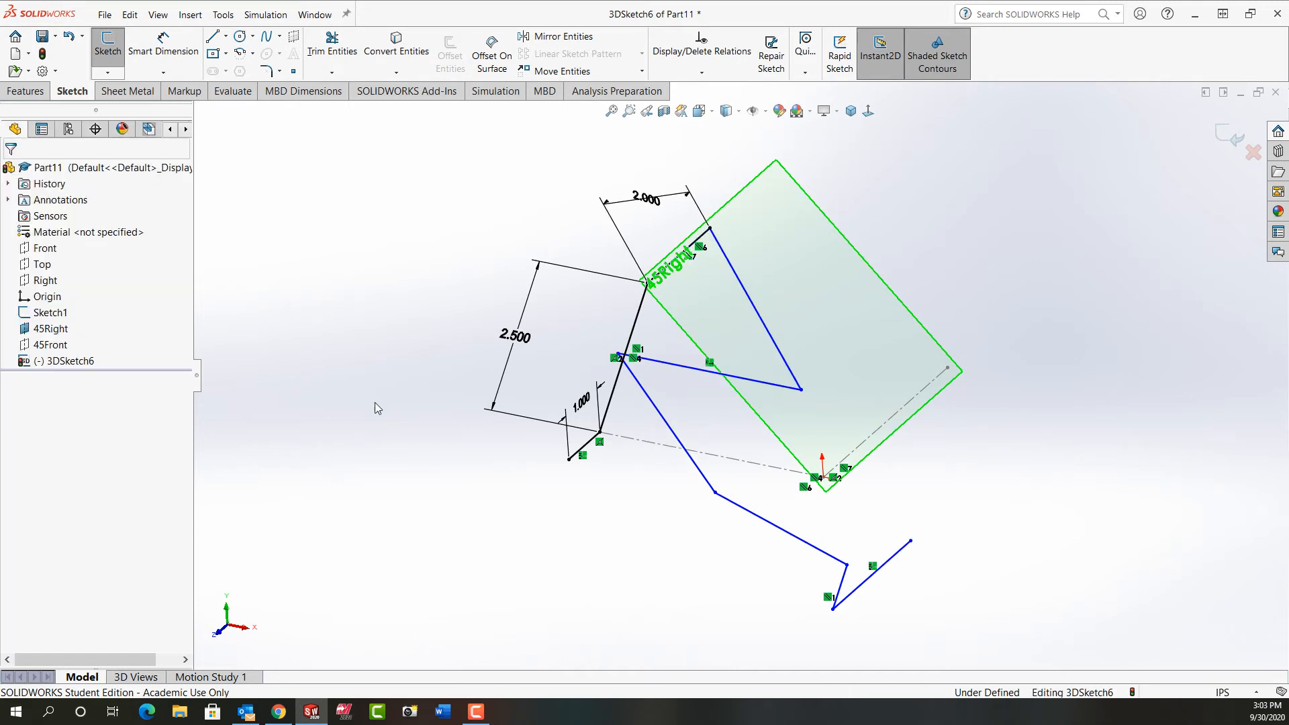
# Hide the 45Right plane
pyautogui.click(771, 281)
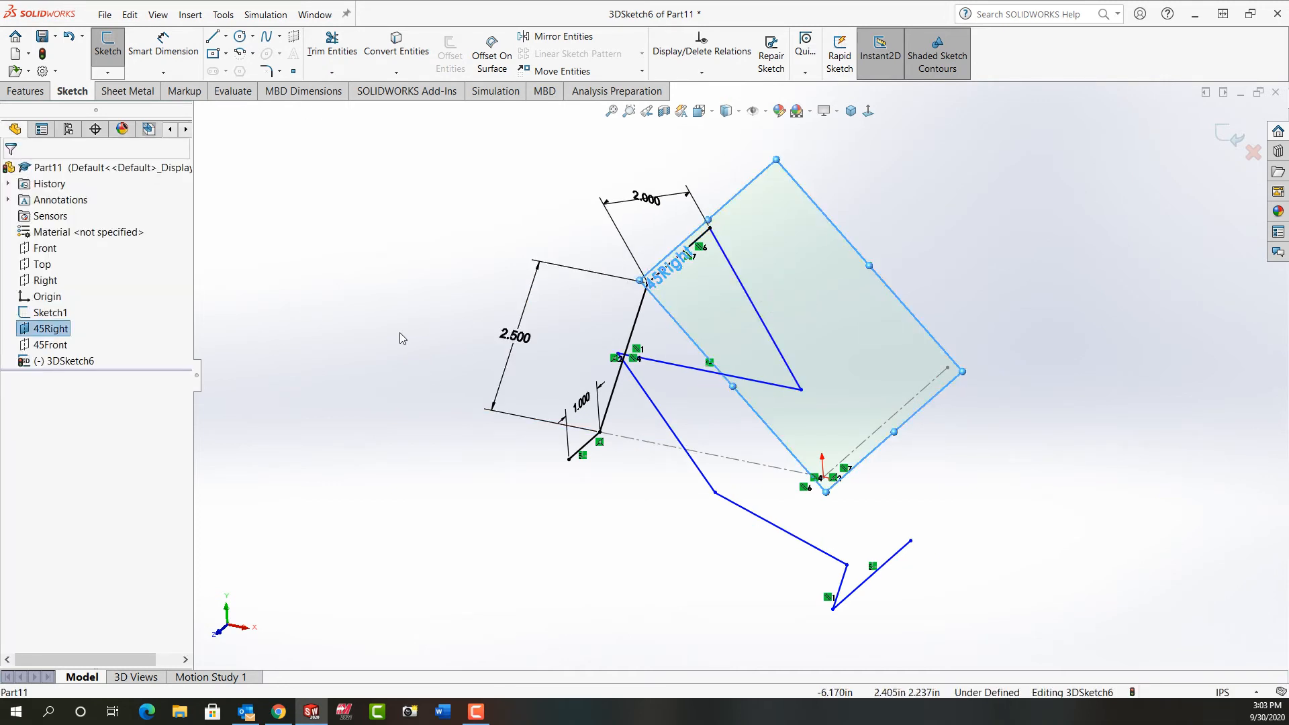
pyautogui.click(51, 336)
pyautogui.click(64, 314)
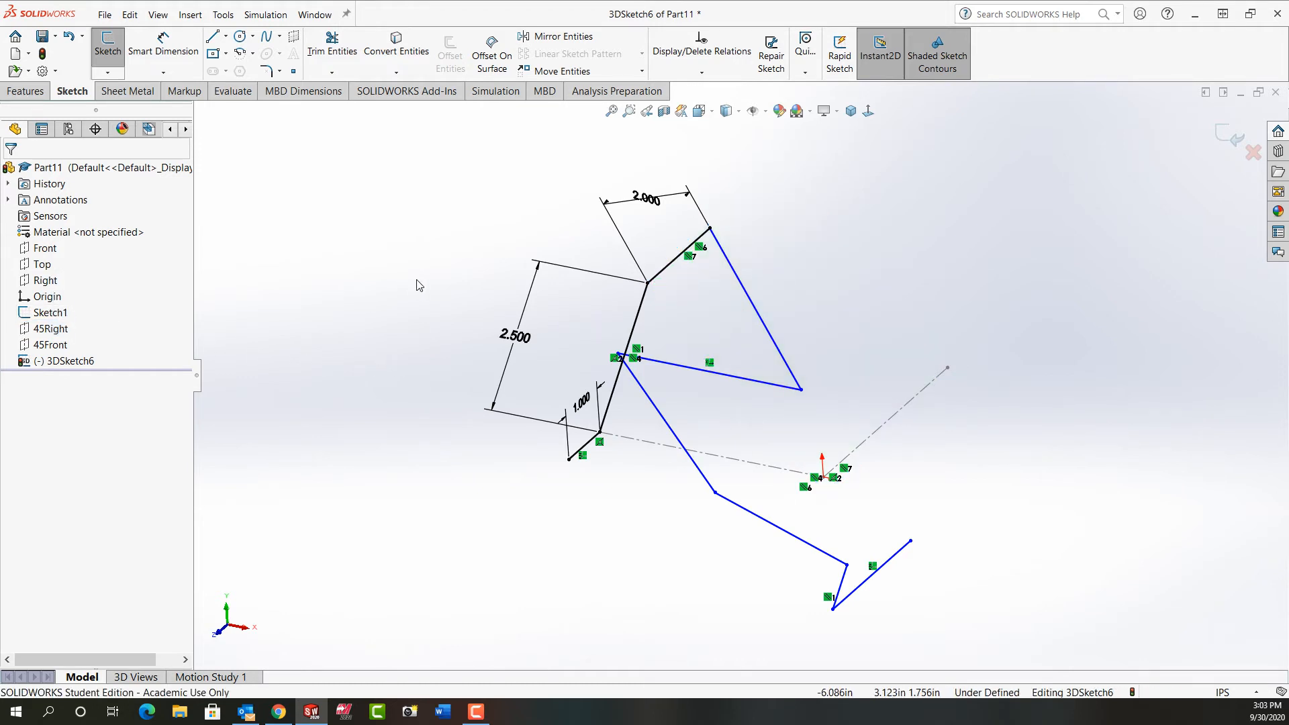
# Reposition the lower end of the line descending from the upper 2 in line and dimension that line at 2.5 in
pyautogui.moveTo(618, 356)
pyautogui.mouseDown()
pyautogui.moveTo(880, 440)
pyautogui.moveTo(895, 463)
pyautogui.moveTo(749, 396)
pyautogui.moveTo(662, 397)
pyautogui.moveTo(666, 360)
pyautogui.moveTo(664, 375)
pyautogui.mouseUp()
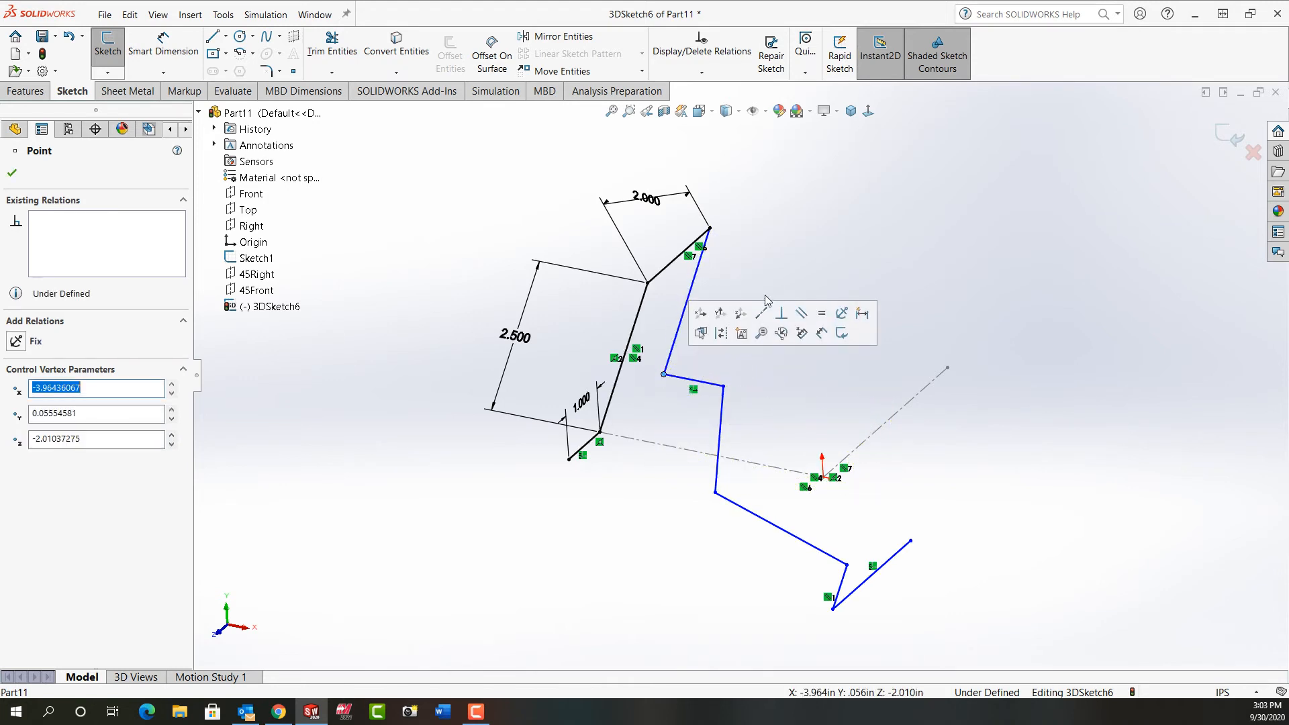
pyautogui.click(885, 288)
pyautogui.moveTo(888, 312); pyautogui.dragTo(893, 234, button='right')
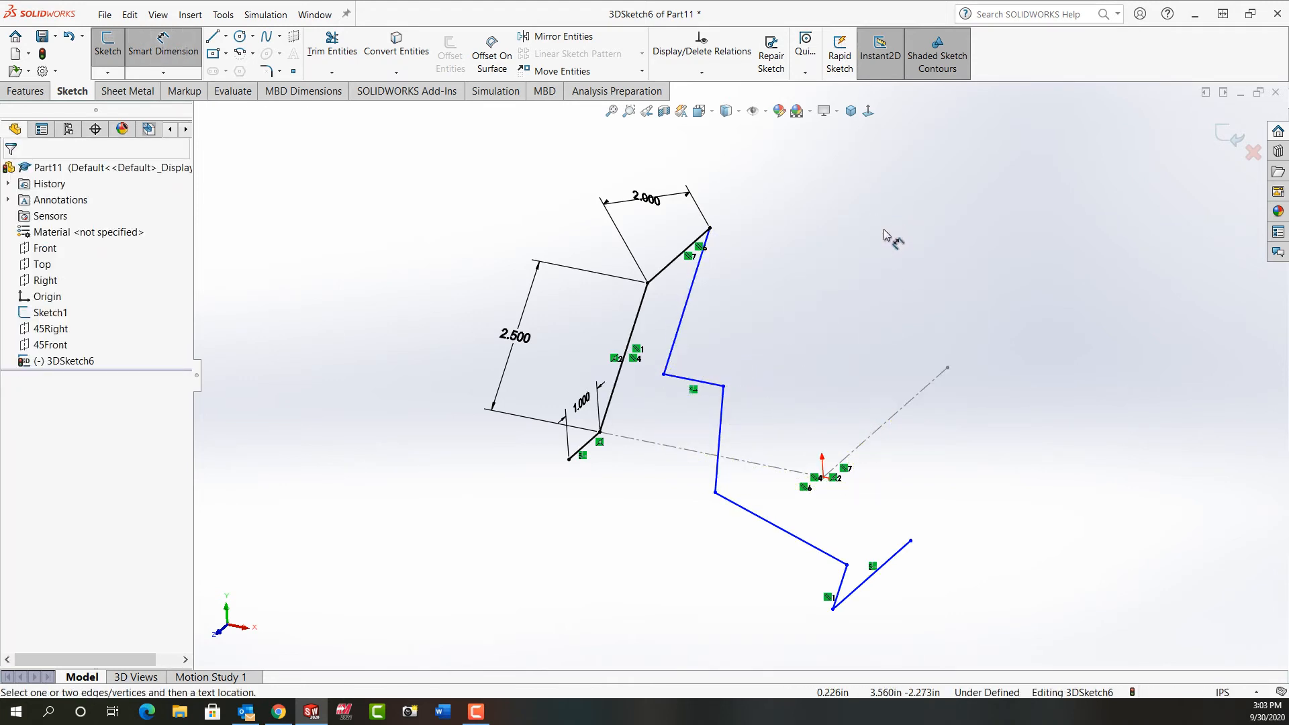
pyautogui.click(692, 293)
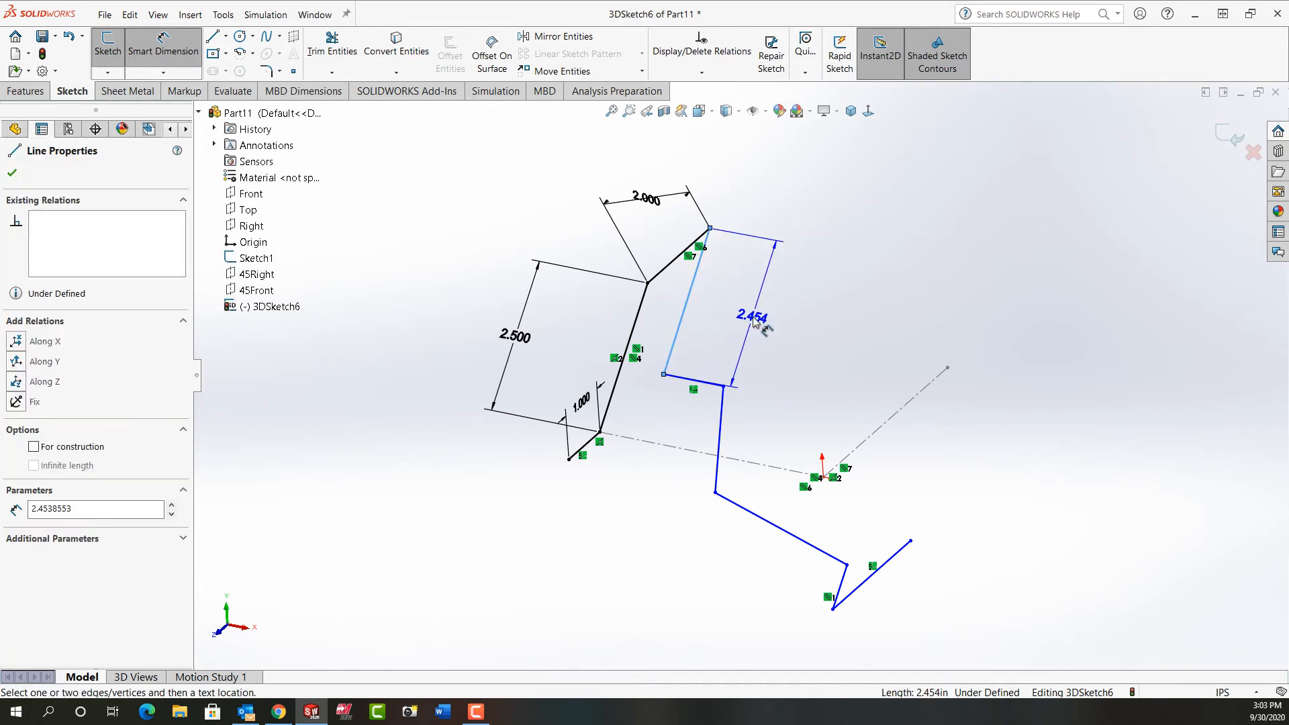
pyautogui.click(755, 322)
pyautogui.write('2.5')
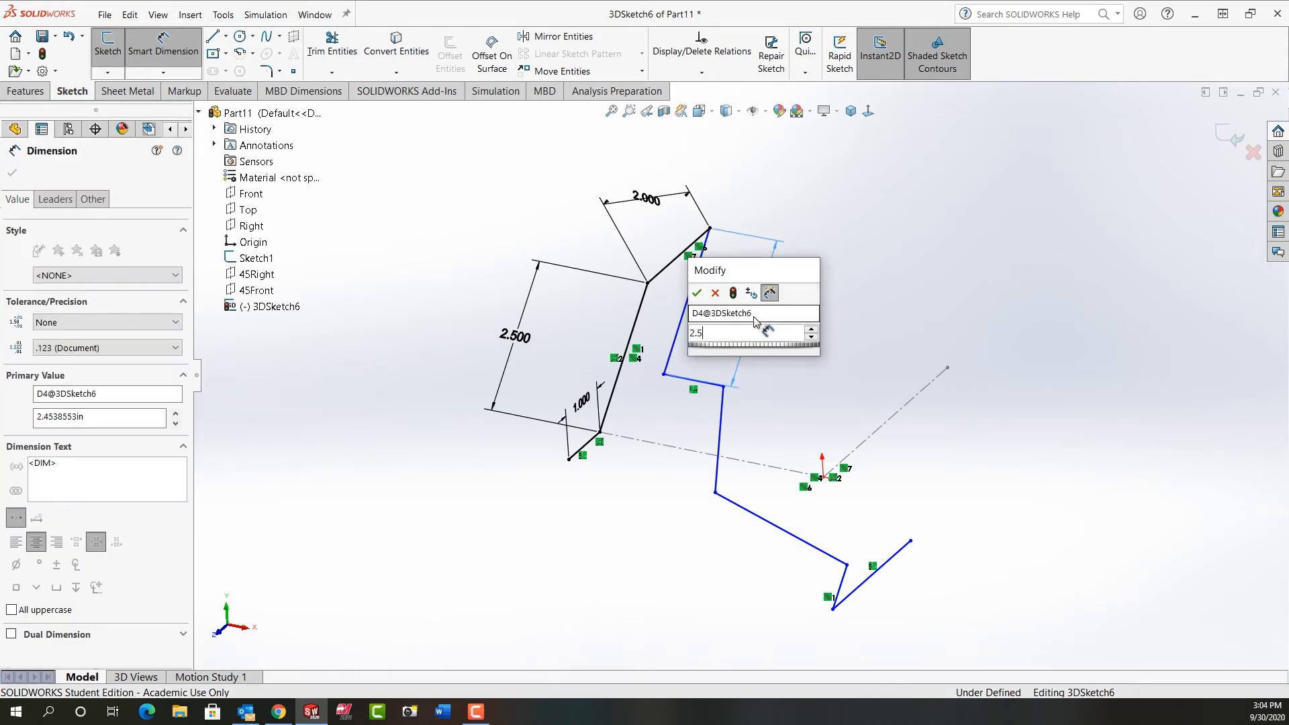
pyautogui.press('Return')
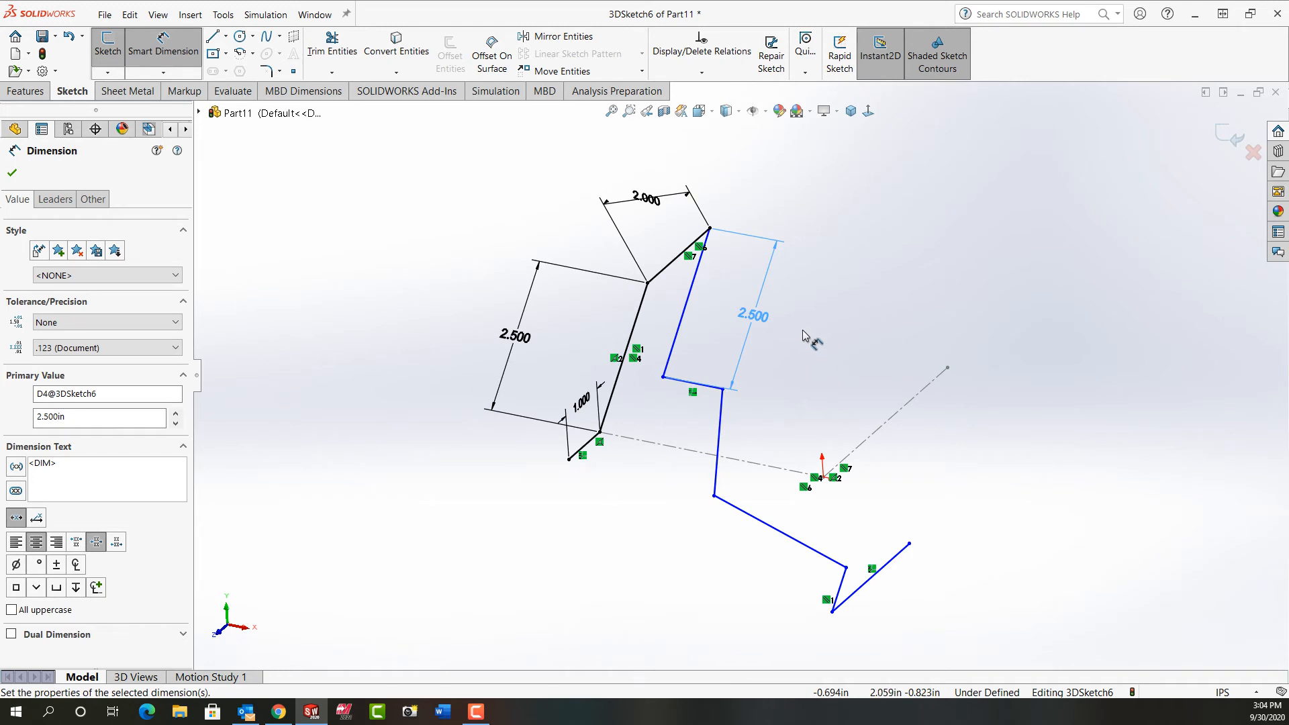
pyautogui.press('Escape')
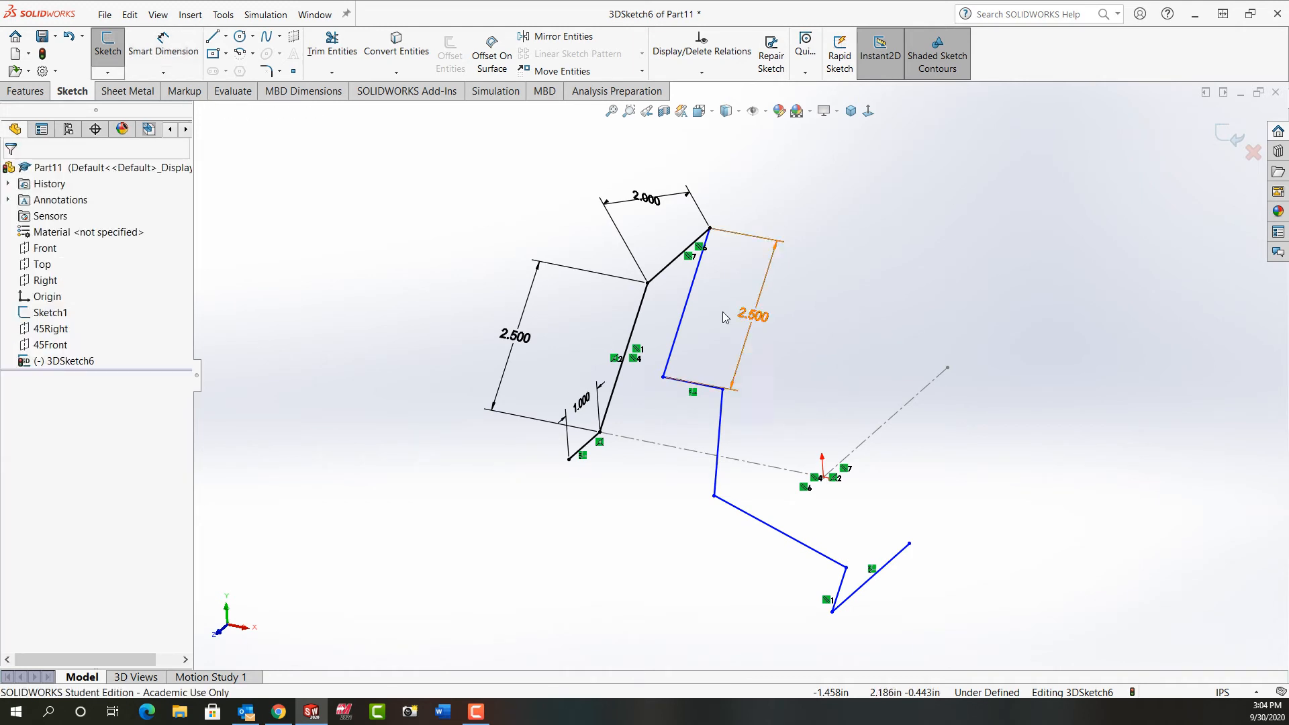
# Make the descending 2.5 in line parallel to the 45Front plane
pyautogui.click(63, 346)
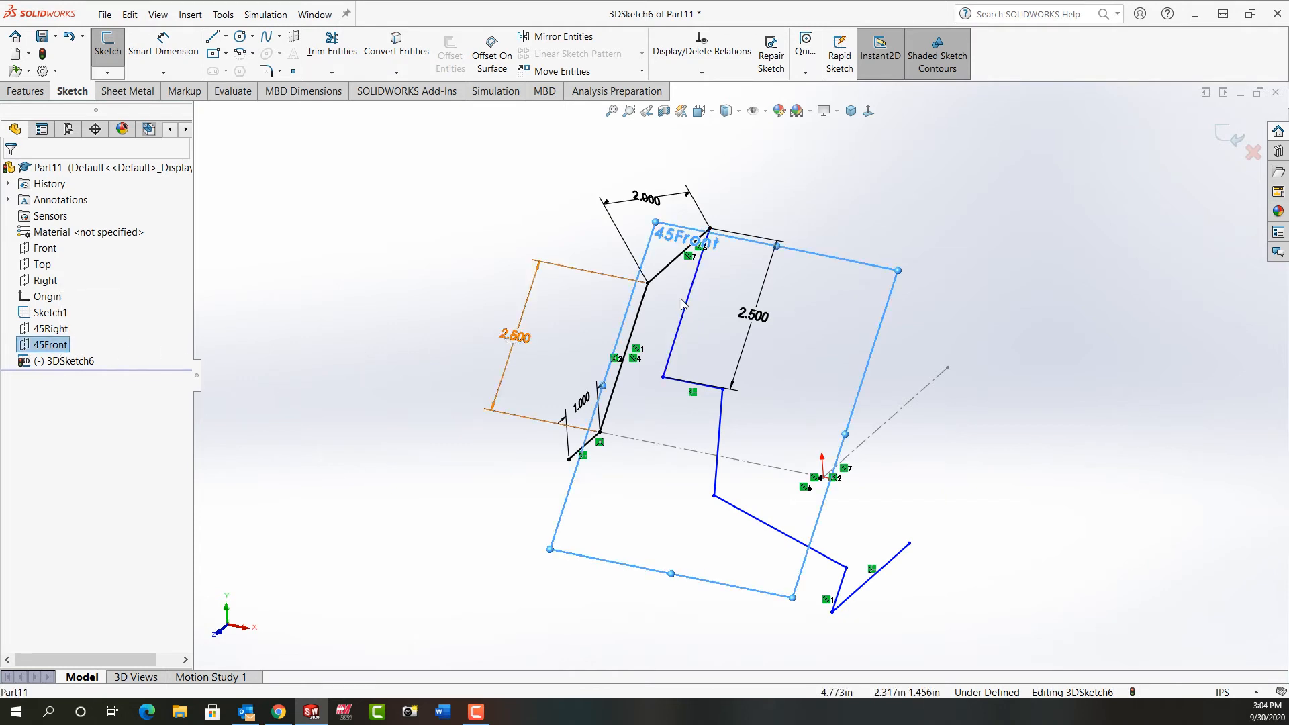
pyautogui.keyDown('ctrl'); pyautogui.click(686, 320); pyautogui.keyUp('ctrl')
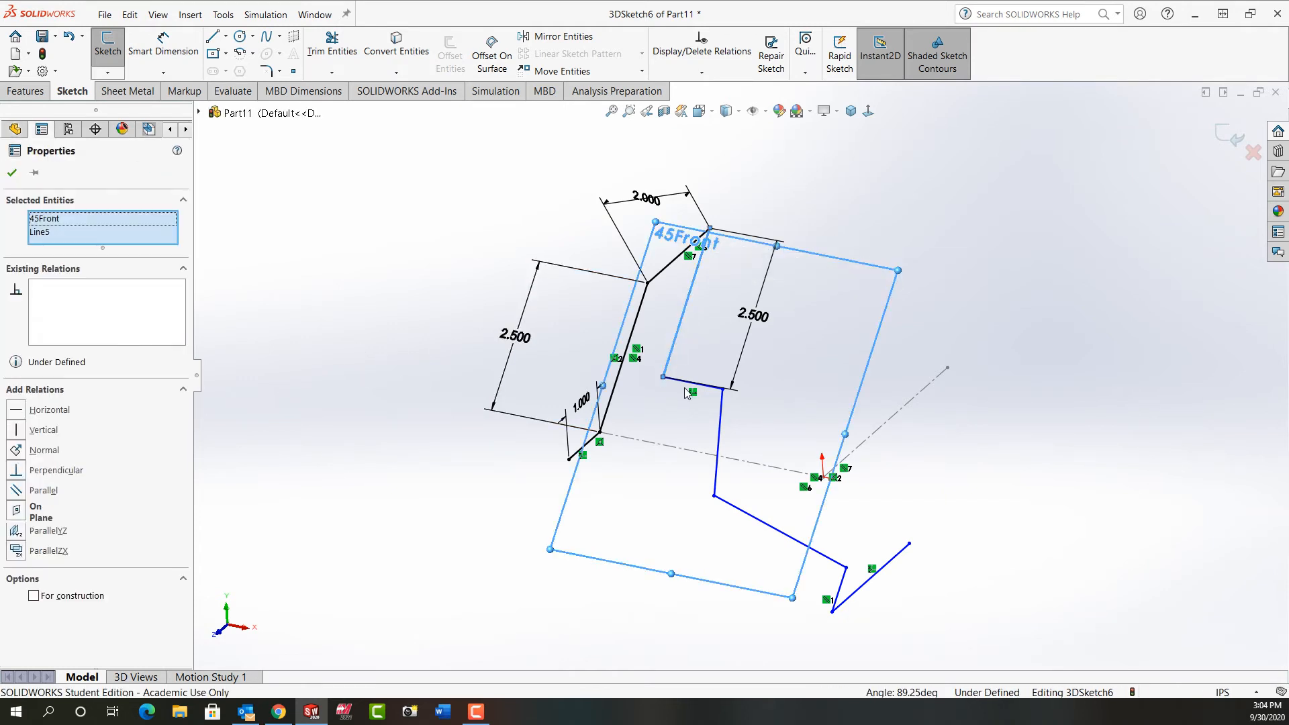
pyautogui.moveTo(672, 481)
pyautogui.mouseDown(button='middle')
pyautogui.moveTo(583, 434)
pyautogui.moveTo(618, 469)
pyautogui.moveTo(583, 454)
pyautogui.moveTo(664, 460)
pyautogui.mouseUp(button='middle')
pyautogui.click(16, 491)
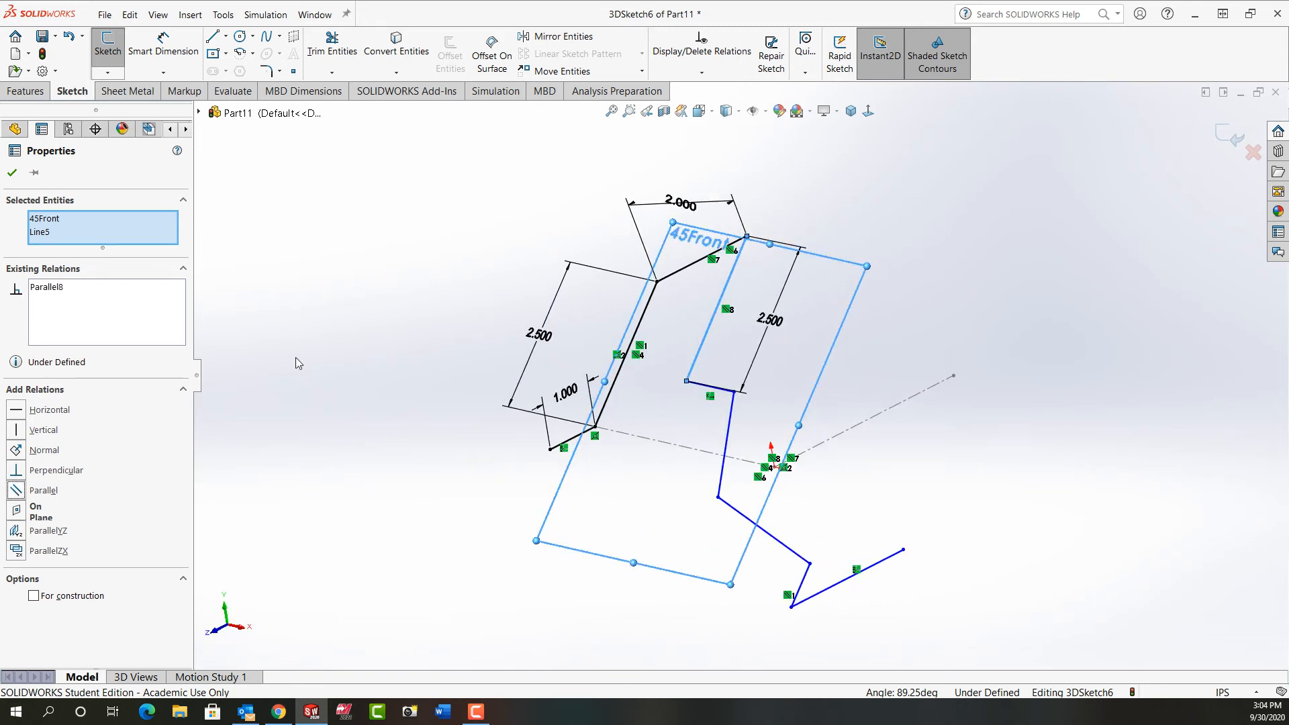
pyautogui.click(12, 174)
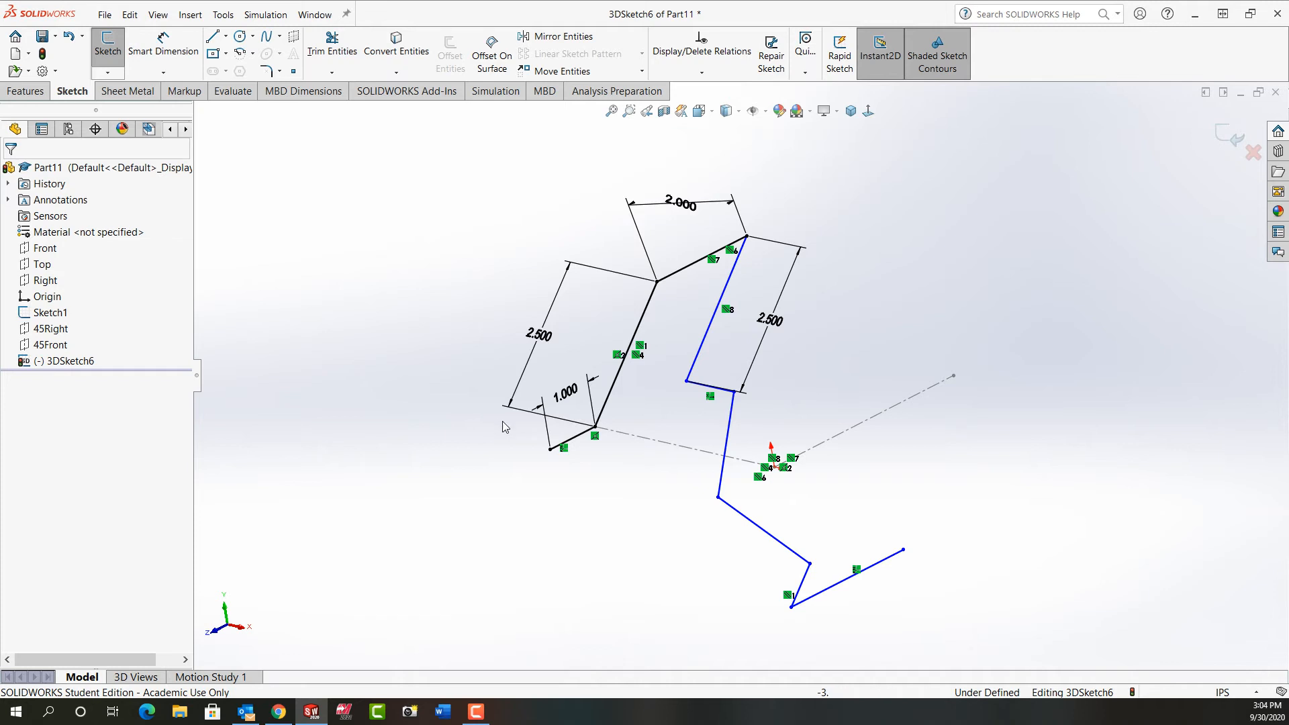
# Shift the lower end of the descending 2.5 in line slightly and make the line parallel to the Right plane
pyautogui.moveTo(686, 384)
pyautogui.mouseDown()
pyautogui.moveTo(814, 362)
pyautogui.moveTo(745, 373)
pyautogui.moveTo(680, 358)
pyautogui.moveTo(690, 383)
pyautogui.mouseUp()
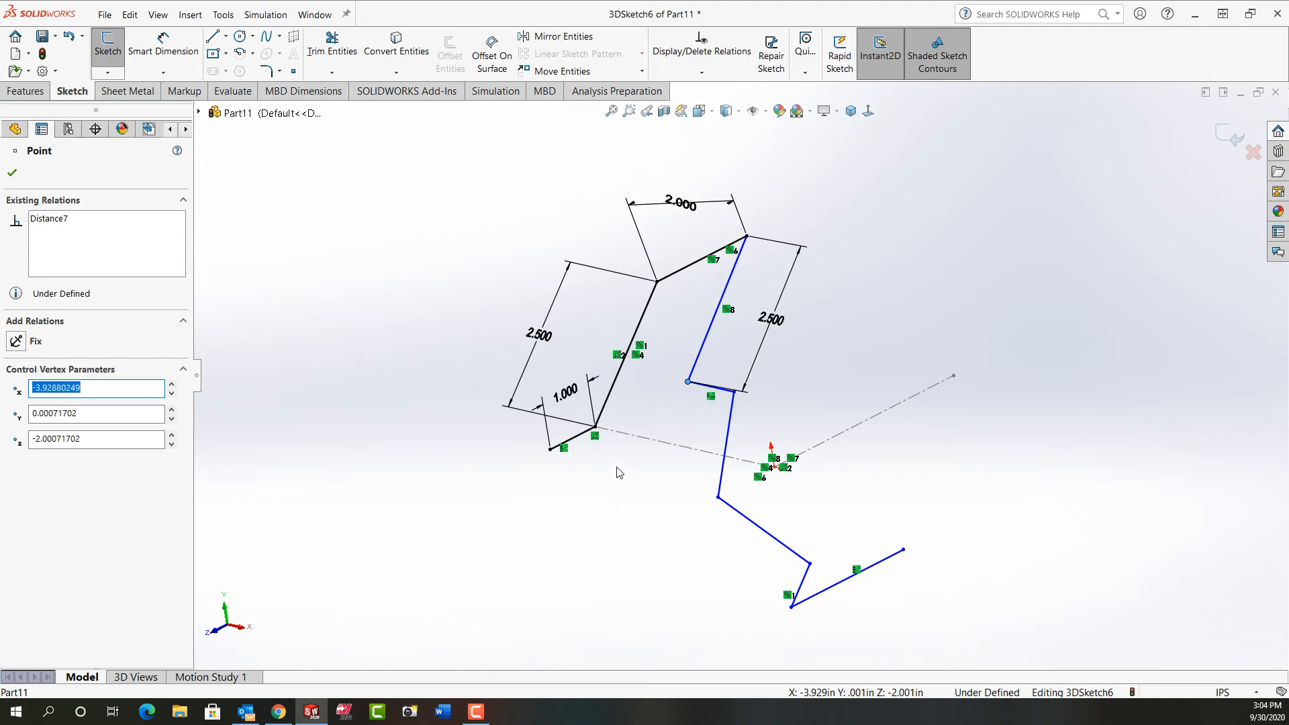
pyautogui.click(706, 349)
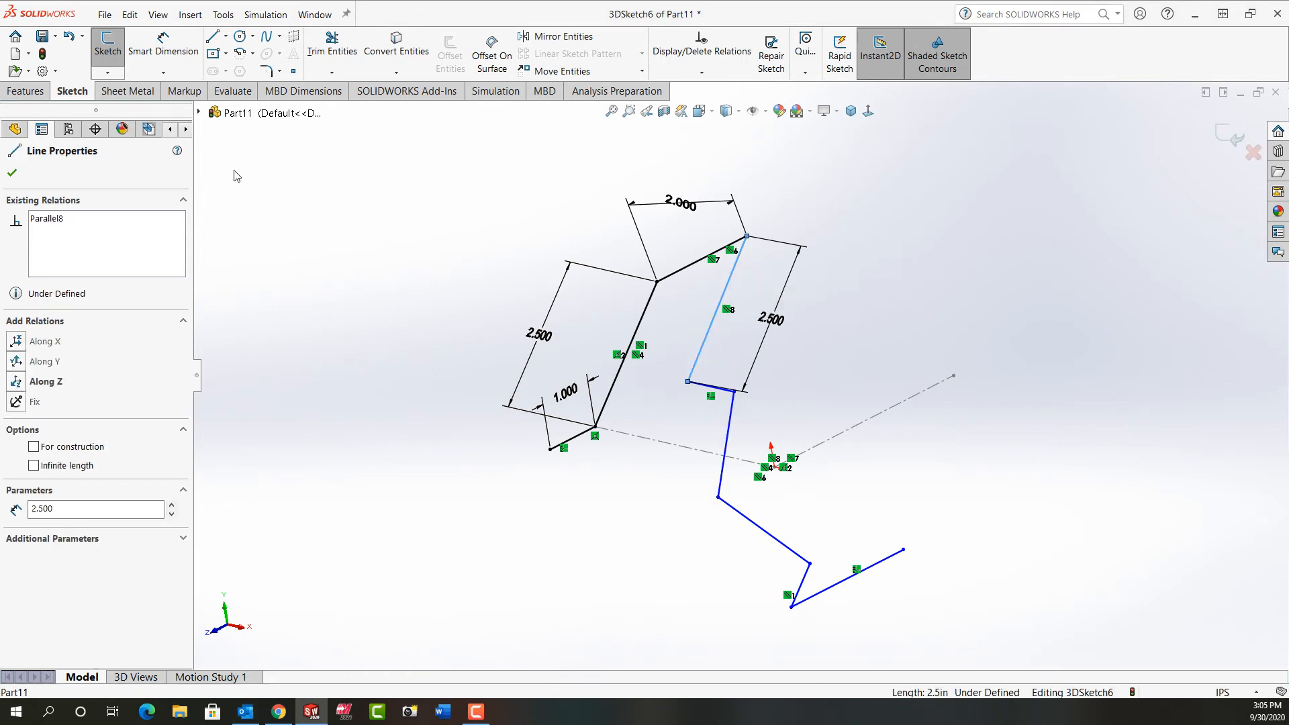
pyautogui.click(200, 113)
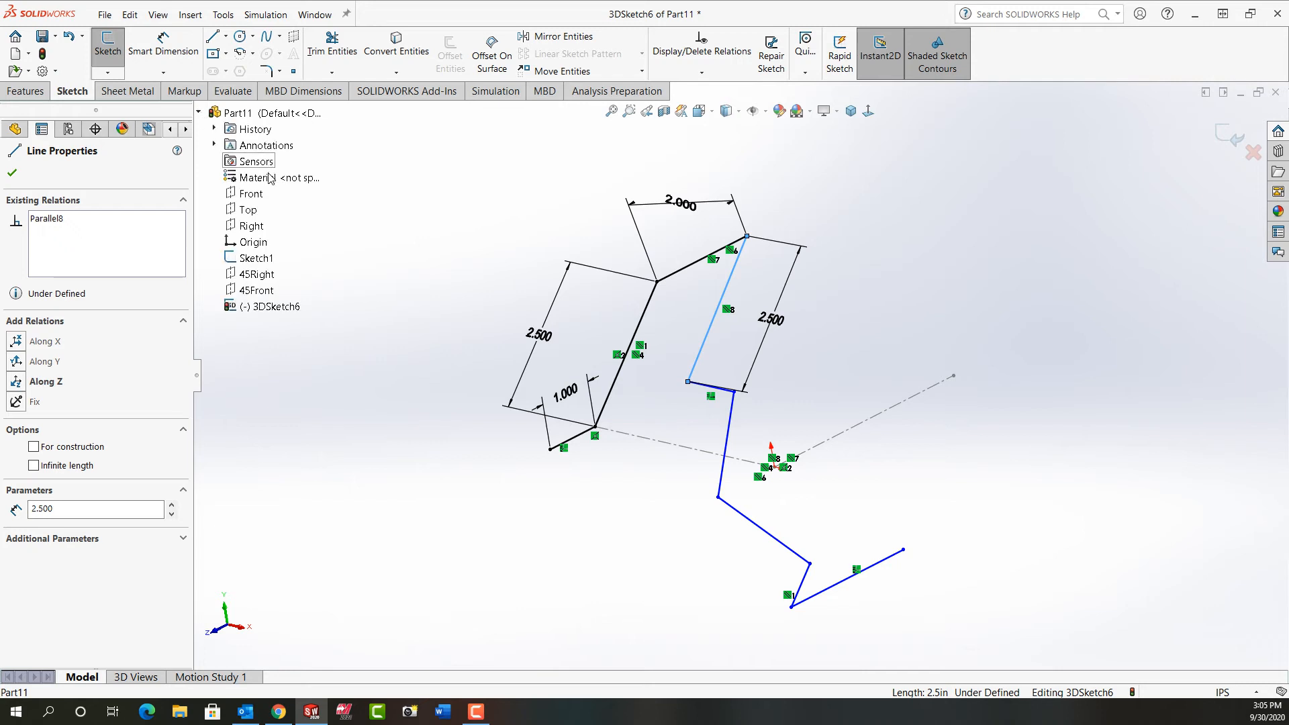
pyautogui.keyDown('ctrl'); pyautogui.click(253, 228); pyautogui.keyUp('ctrl')
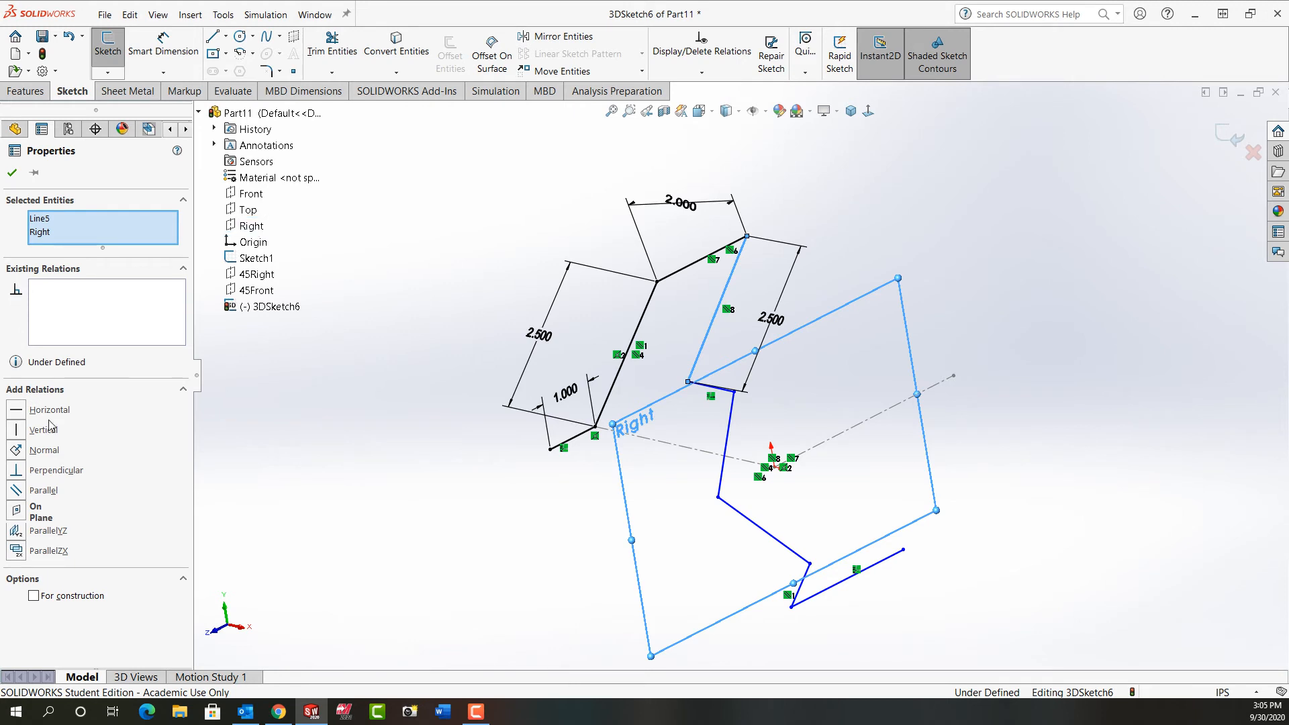
pyautogui.click(17, 490)
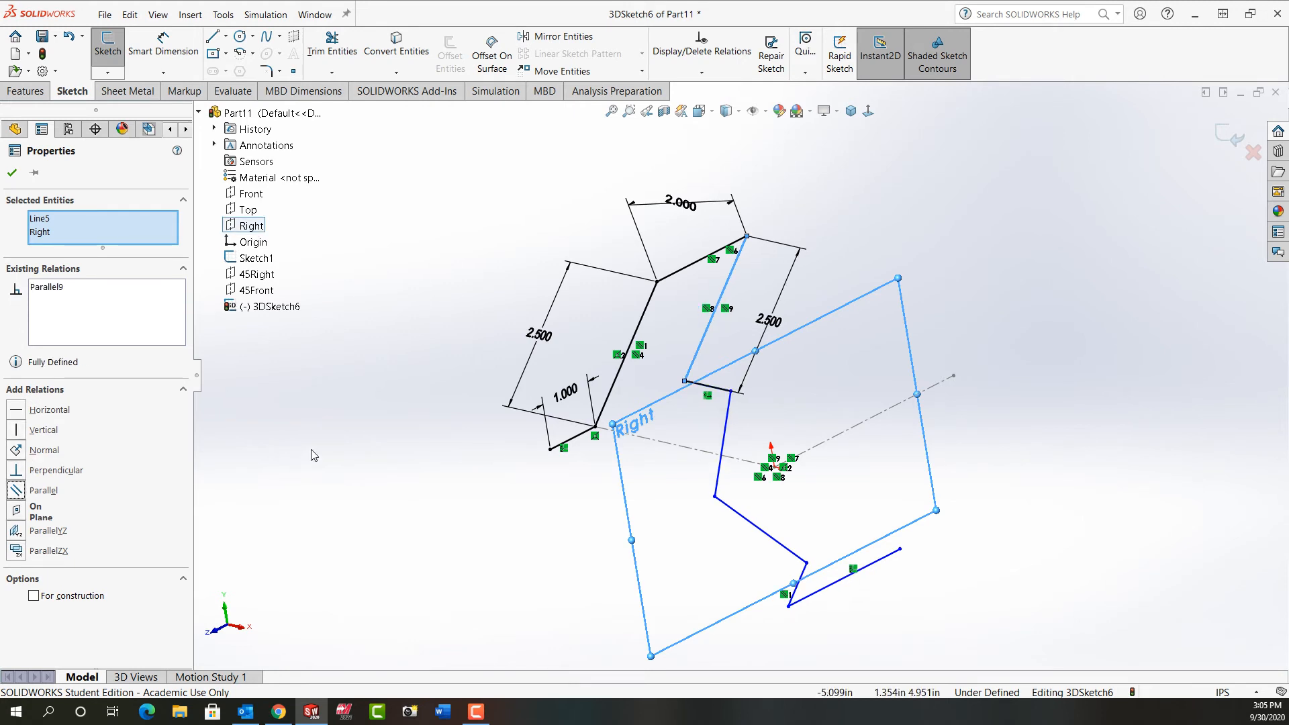
pyautogui.click(316, 459)
# Lengthen the short line at the foot of the descending 2.5 in line and dimension it at 2 in
pyautogui.moveTo(346, 475)
pyautogui.mouseDown(button='middle')
pyautogui.moveTo(369, 464)
pyautogui.moveTo(363, 478)
pyautogui.moveTo(325, 474)
pyautogui.moveTo(351, 492)
pyautogui.mouseUp(button='middle')
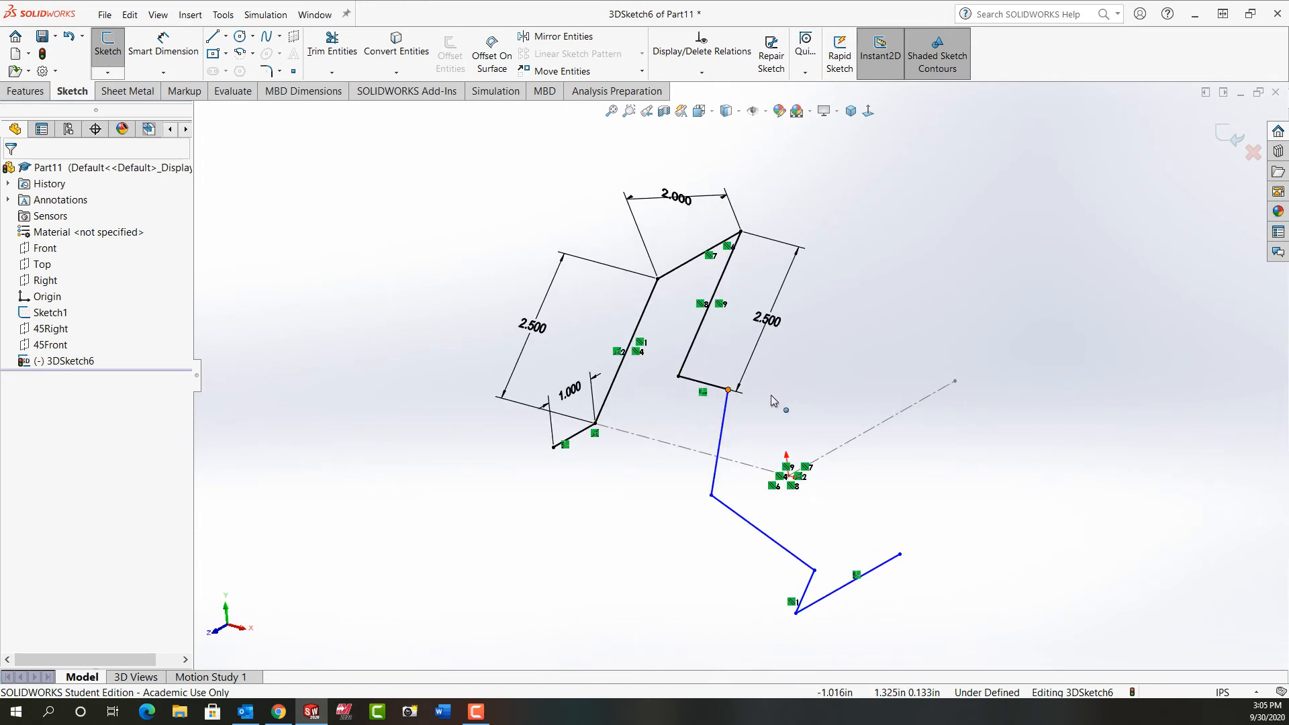
pyautogui.moveTo(772, 398); pyautogui.dragTo(765, 400)
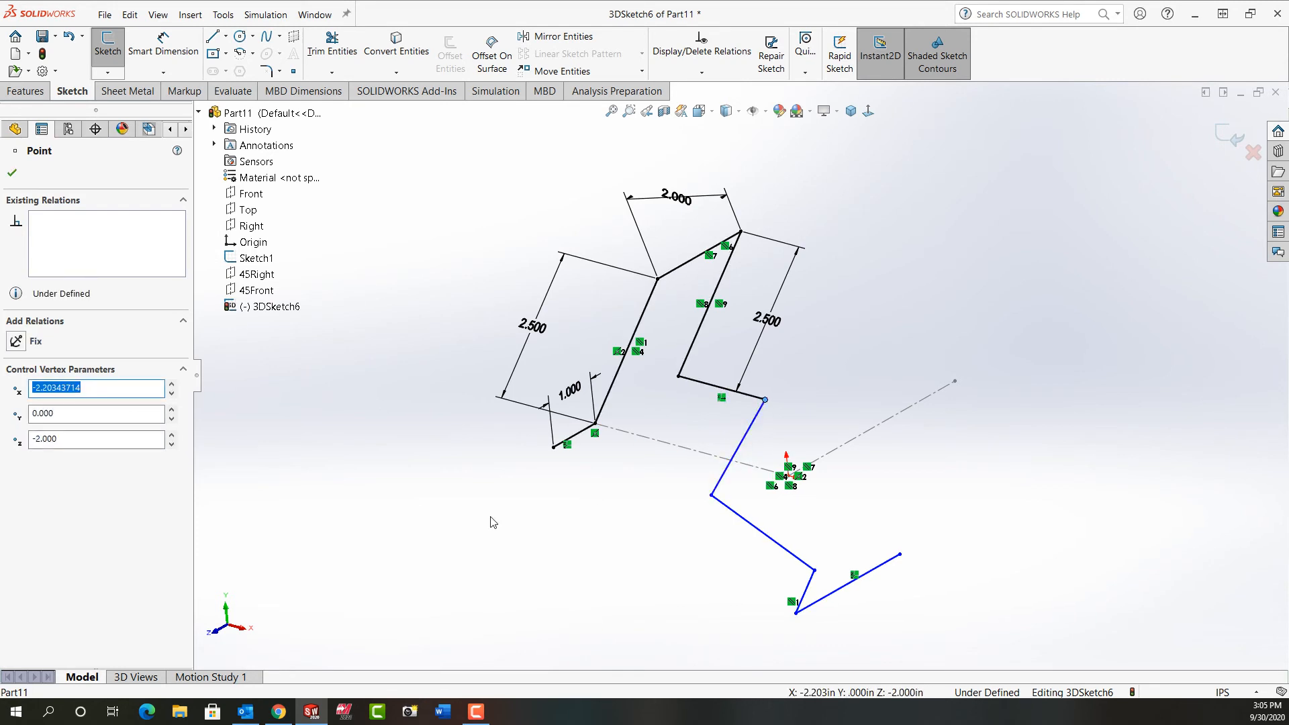
pyautogui.press('Escape')
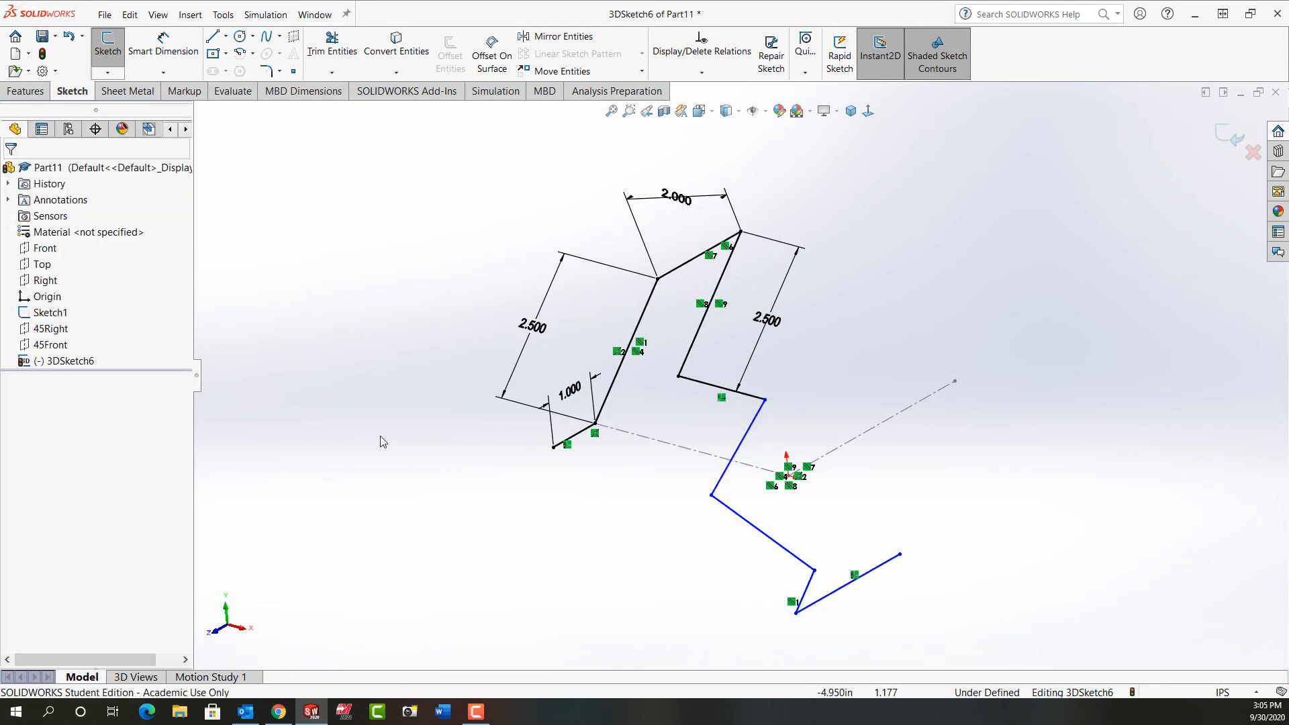
pyautogui.click(711, 386)
pyautogui.click(698, 425)
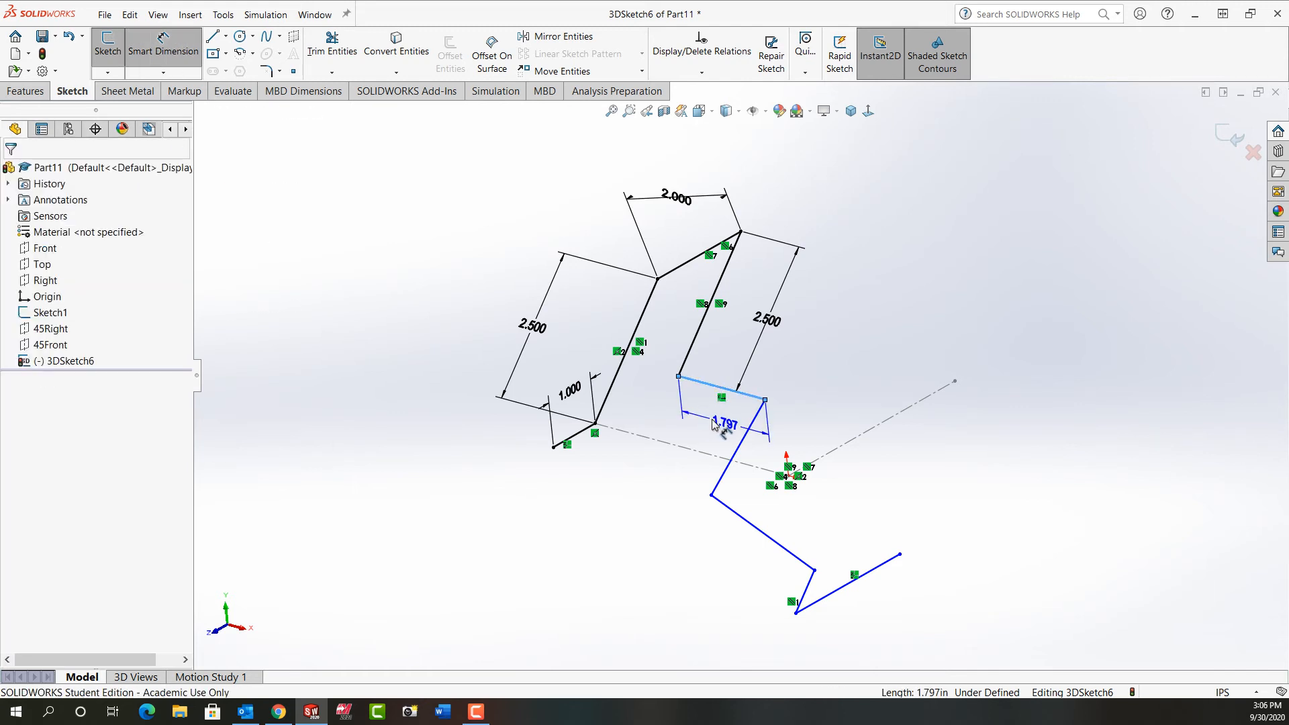
pyautogui.write('2.')
pyautogui.press('Return')
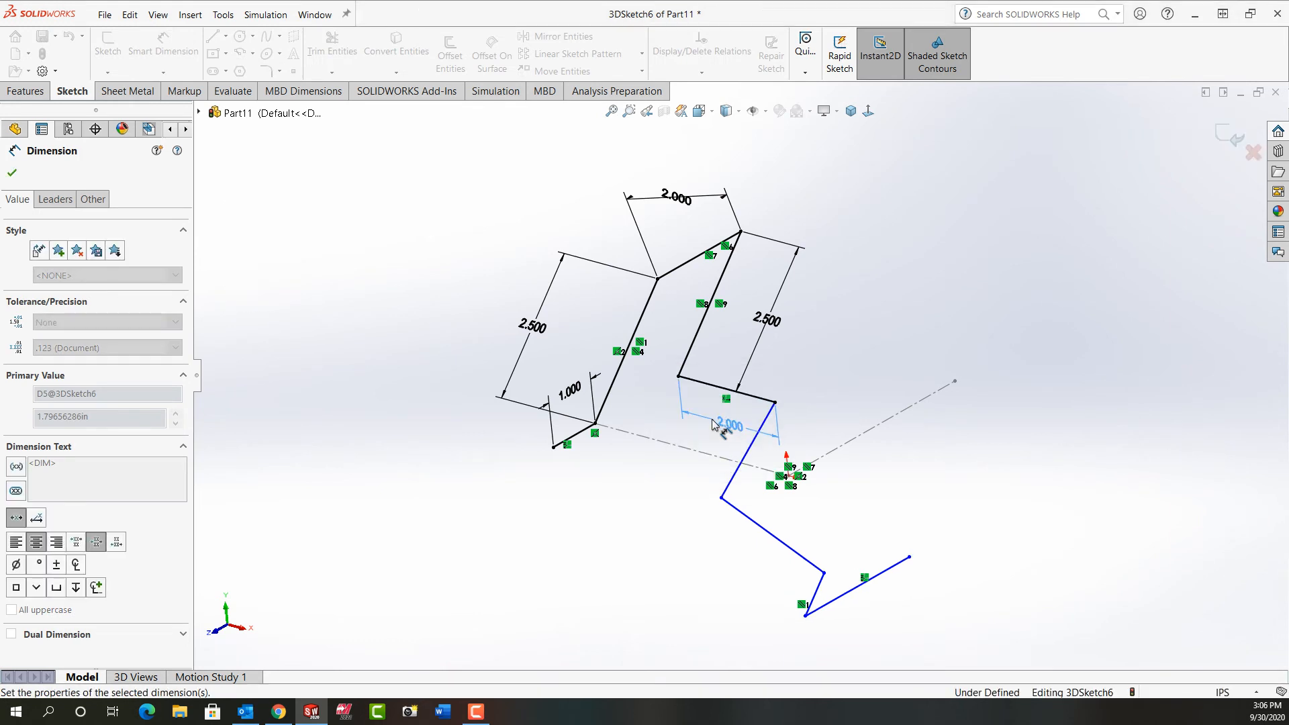
# Dimension the line running down from the free end of the lower 2 in line at 2 in
pyautogui.click(747, 453)
pyautogui.click(828, 496)
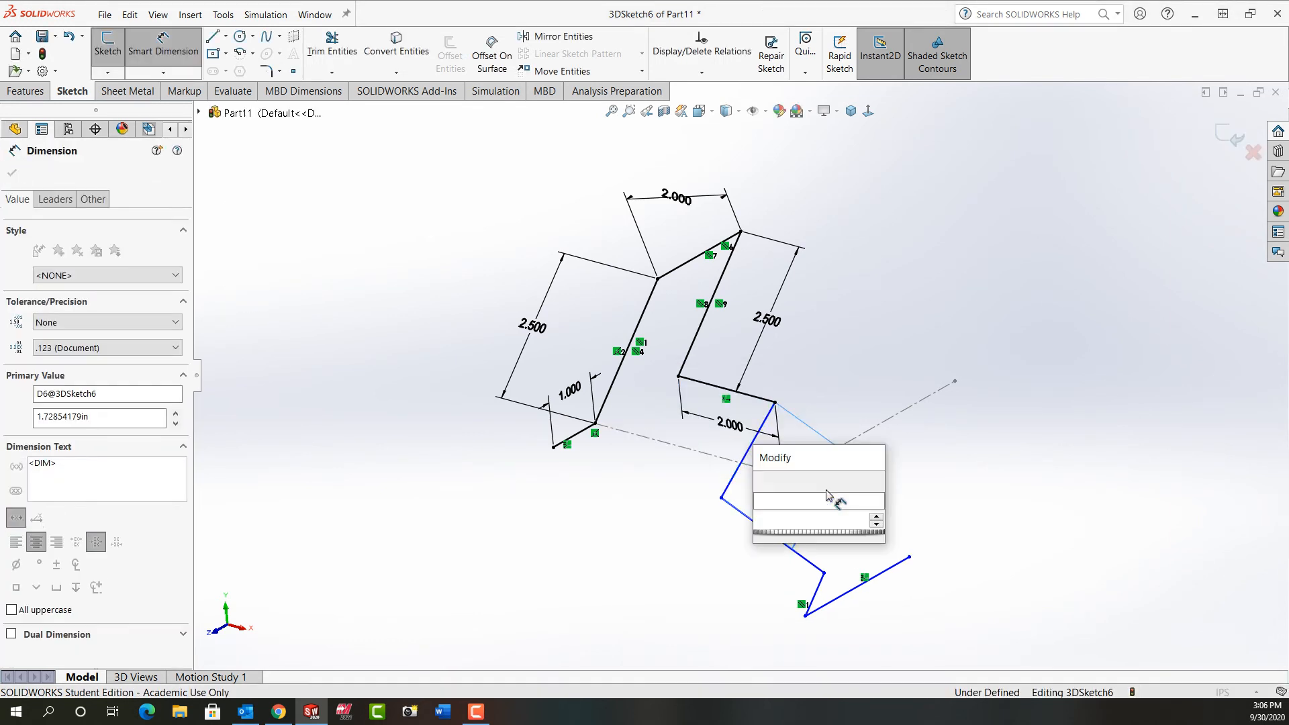
pyautogui.write('1.5')
pyautogui.press('Return')
pyautogui.press('Escape')
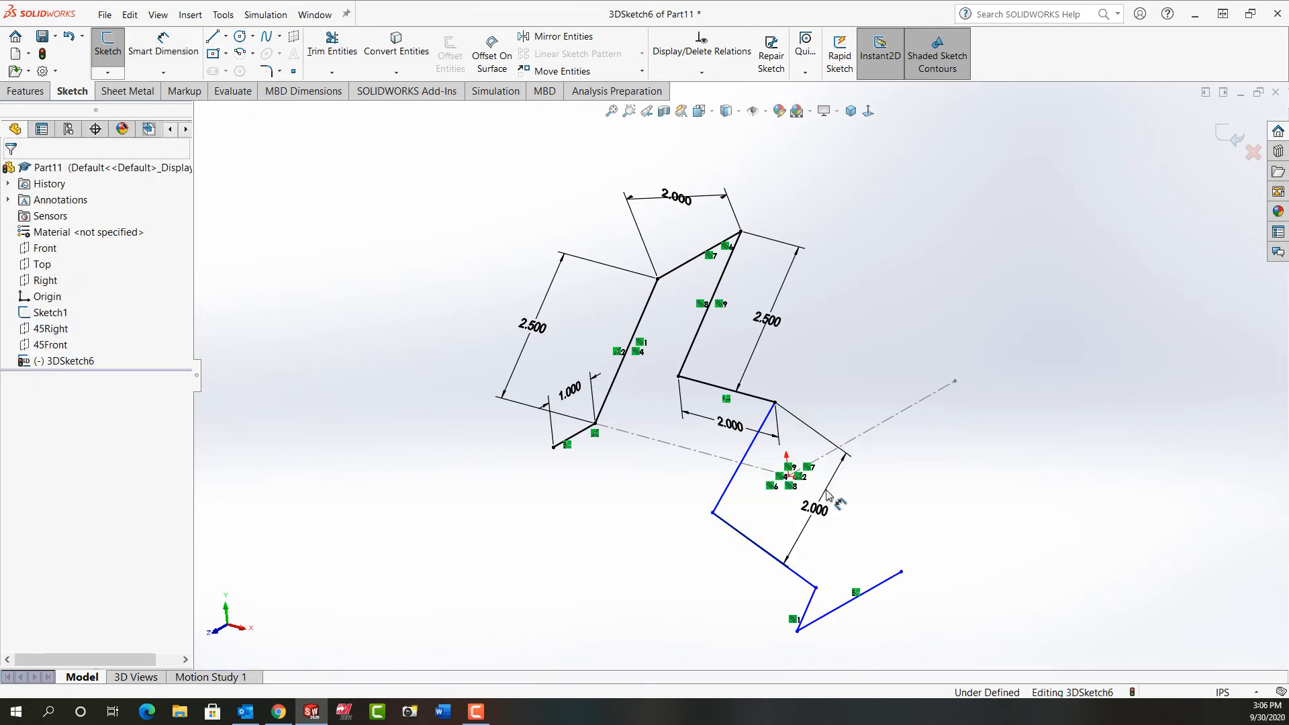
# Move the two joints beyond the lower 2 in line upward and dimension the line now rising from its free end at 2 in
pyautogui.moveTo(713, 515)
pyautogui.mouseDown()
pyautogui.moveTo(772, 483)
pyautogui.moveTo(819, 322)
pyautogui.moveTo(812, 336)
pyautogui.mouseUp()
pyautogui.moveTo(817, 589); pyautogui.dragTo(940, 365)
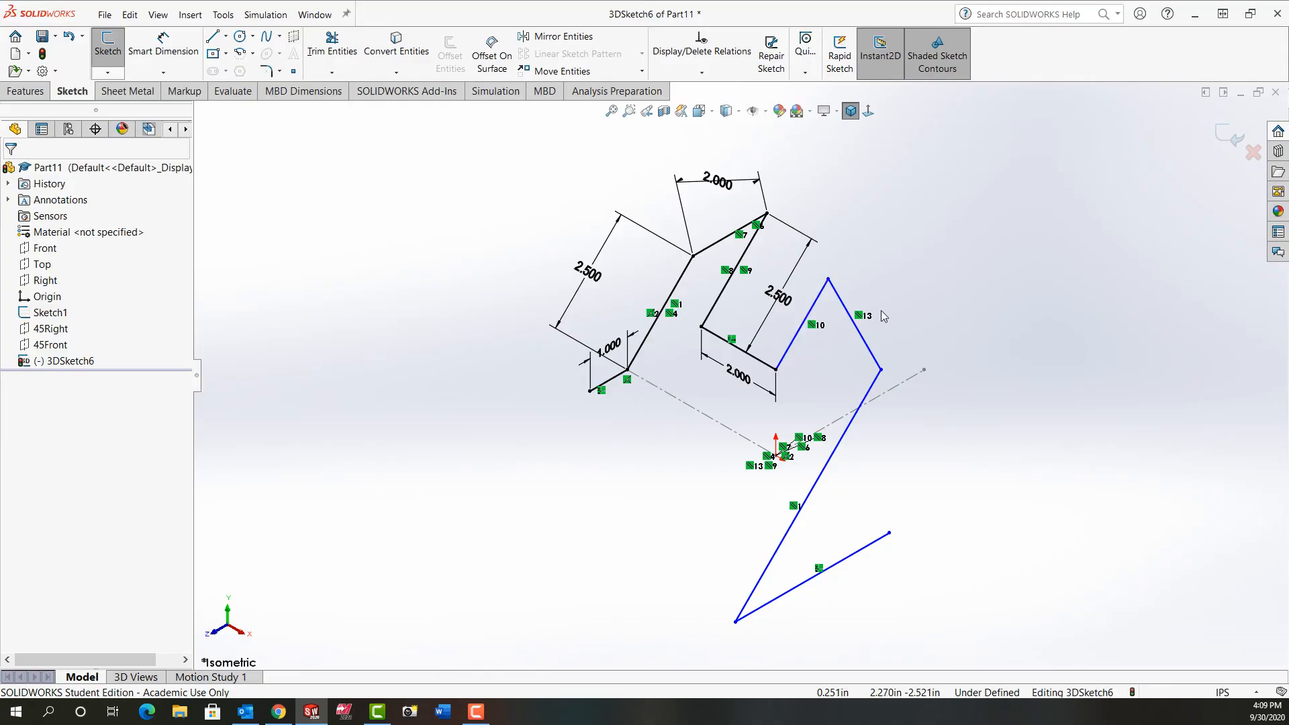
pyautogui.moveTo(893, 301); pyautogui.dragTo(898, 247, button='right')
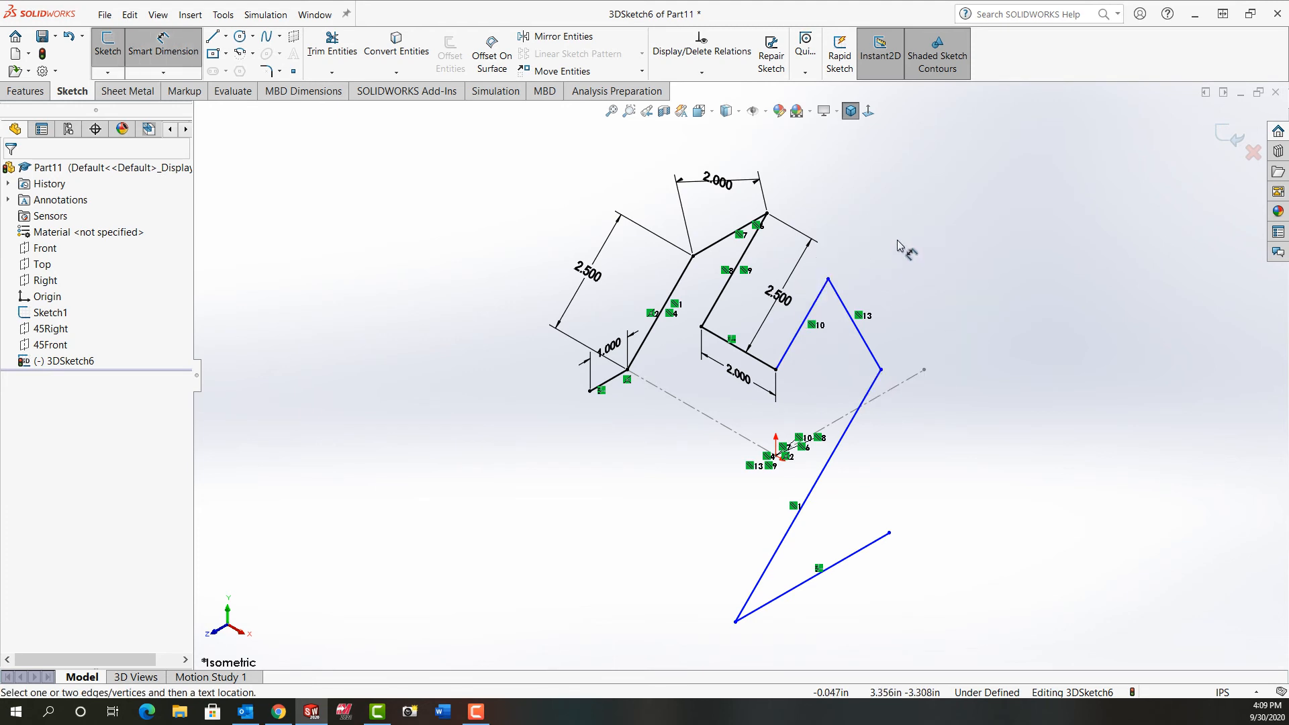
pyautogui.click(792, 340)
pyautogui.click(822, 366)
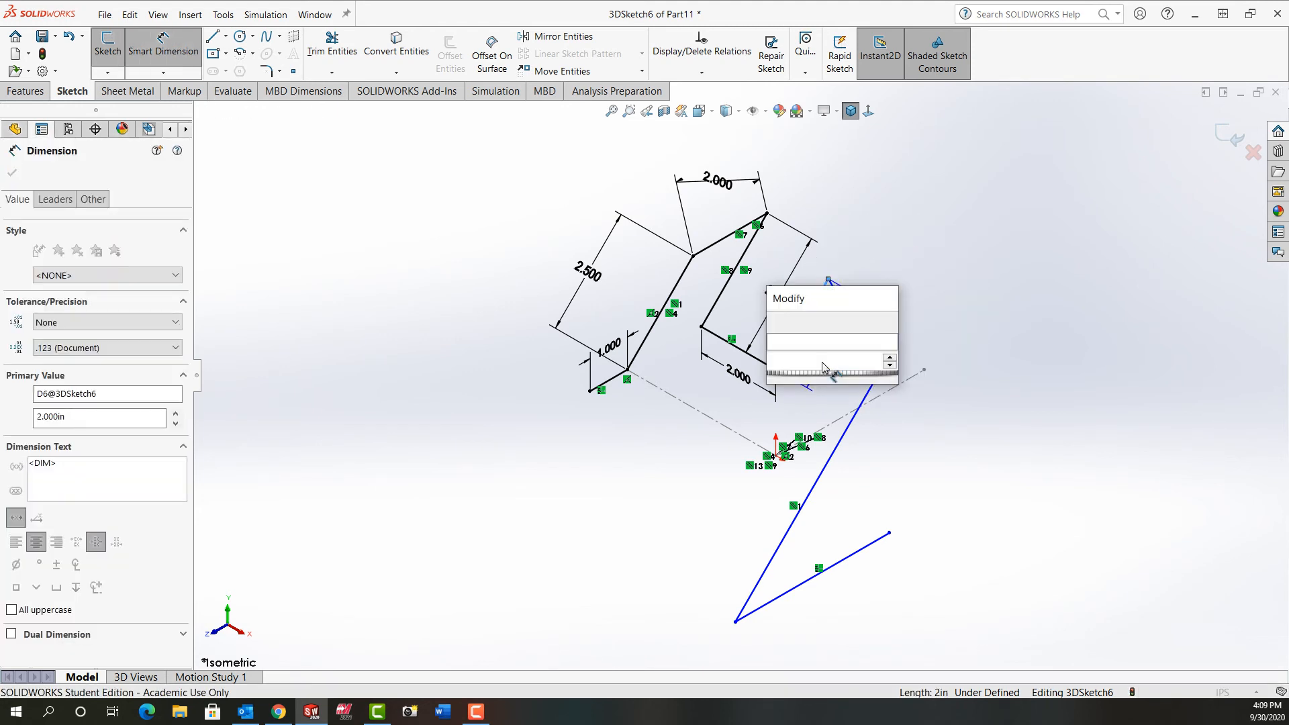
pyautogui.write('2.0')
pyautogui.press('Return')
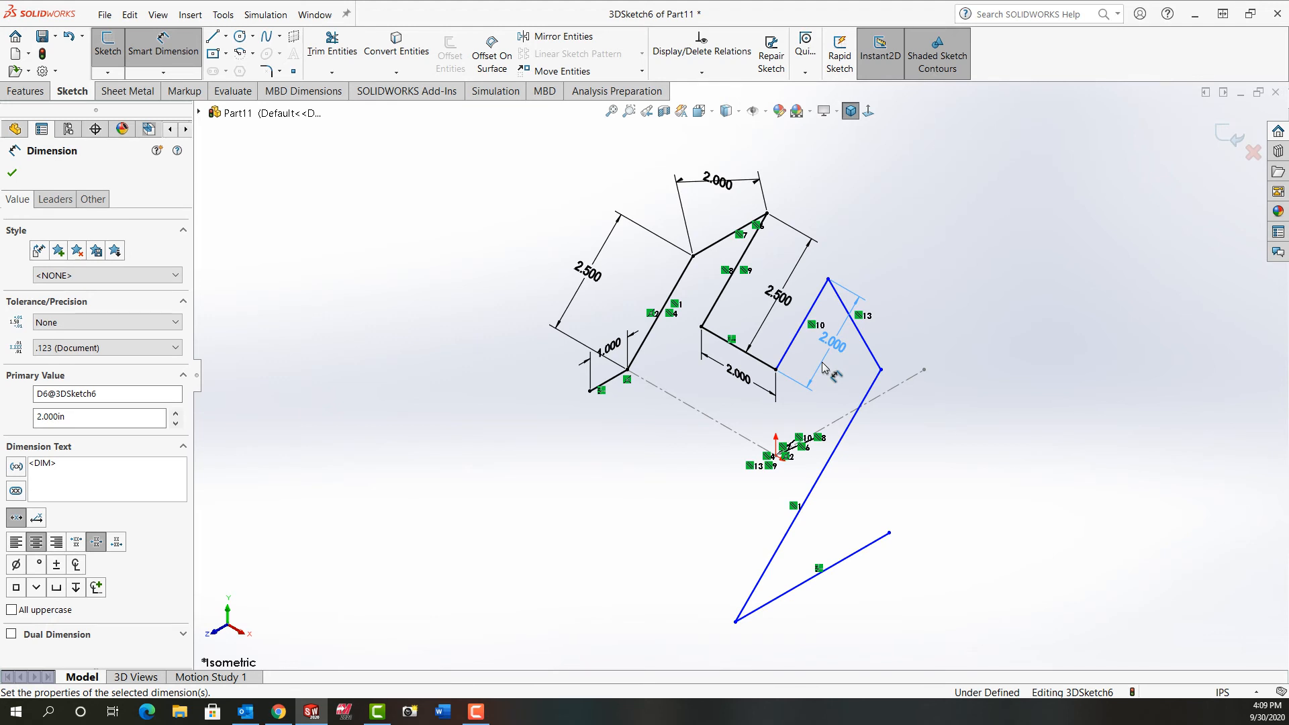
pyautogui.press('Escape')
pyautogui.press('Escape')
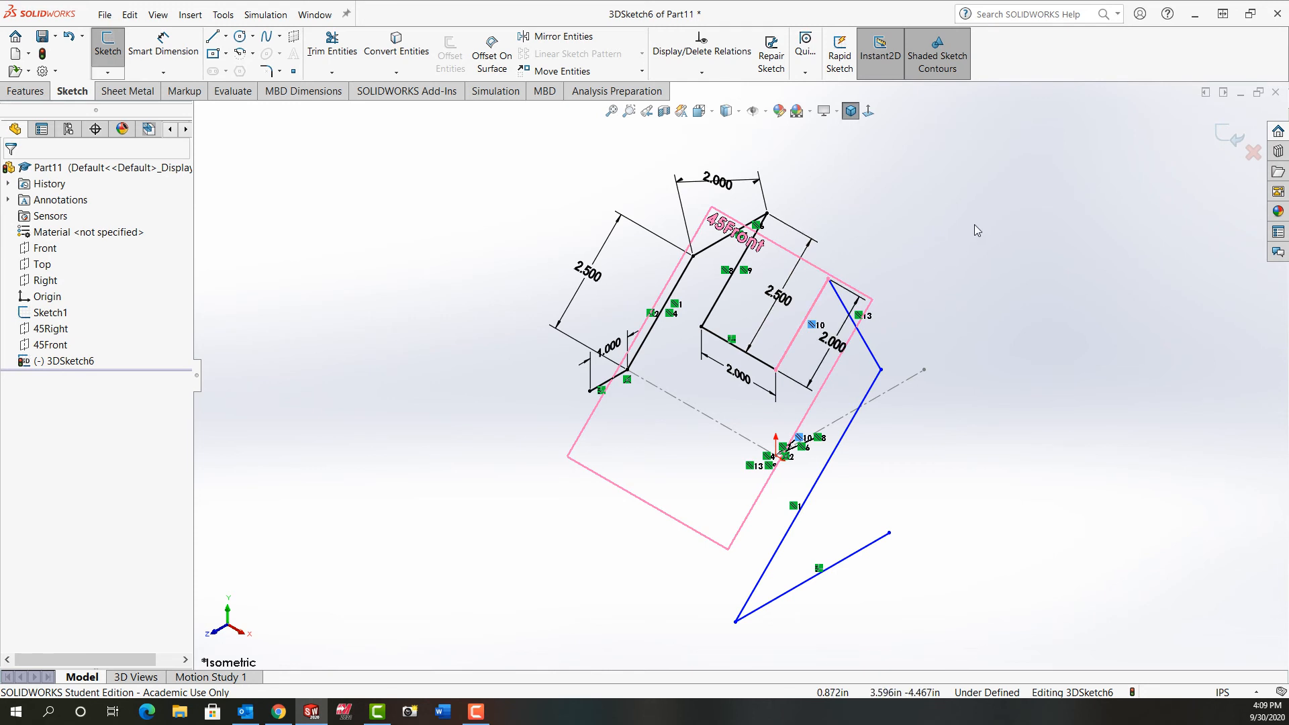
pyautogui.moveTo(974, 224)
pyautogui.mouseDown(button='middle')
pyautogui.moveTo(963, 287)
pyautogui.moveTo(957, 270)
pyautogui.moveTo(901, 251)
pyautogui.moveTo(959, 242)
pyautogui.moveTo(961, 273)
pyautogui.moveTo(941, 256)
pyautogui.moveTo(959, 269)
pyautogui.mouseUp(button='middle')
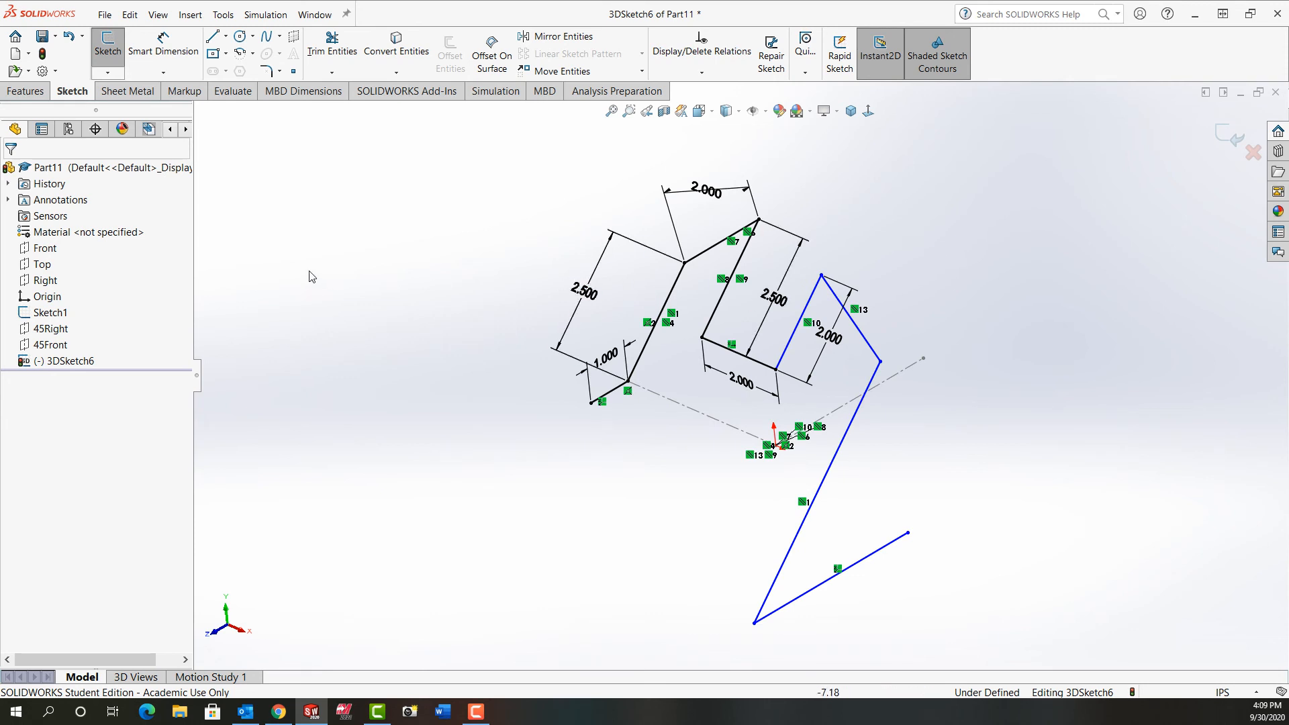
# Make the 2 in line rising from the free end of the lower 2 in line parallel to the Right plane
pyautogui.click(44, 283)
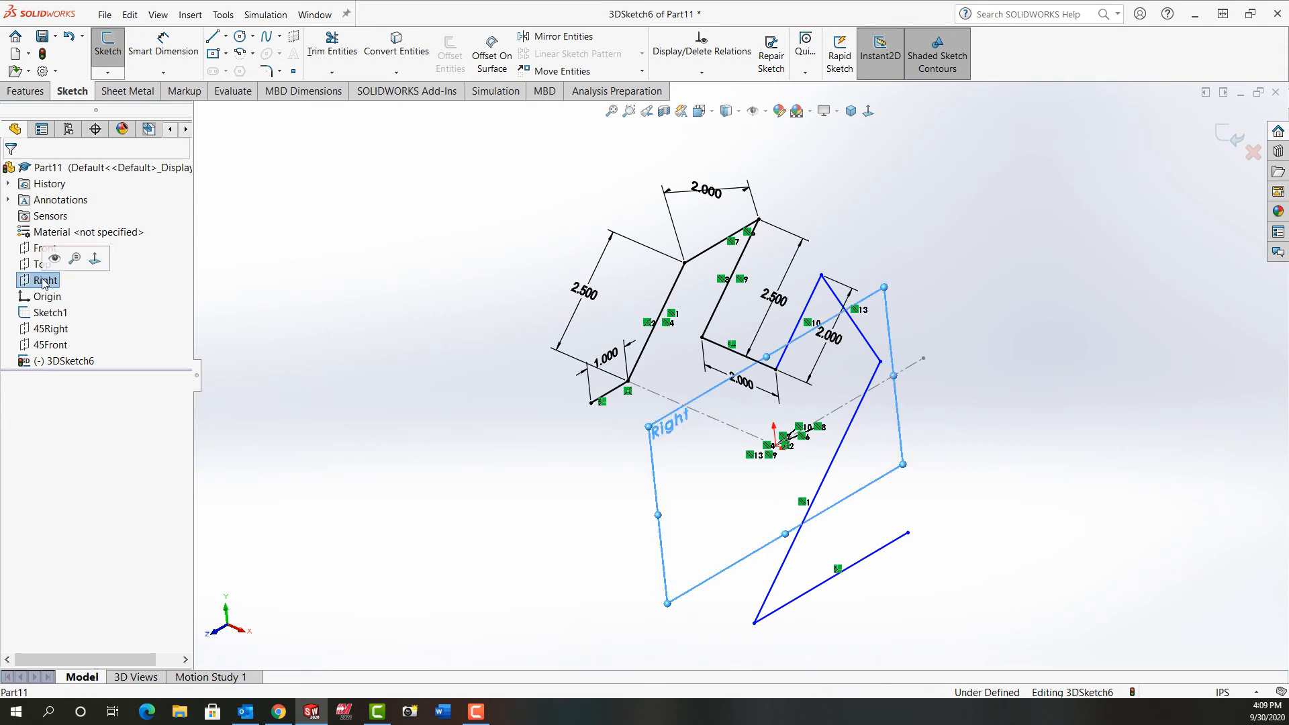
pyautogui.click(815, 297)
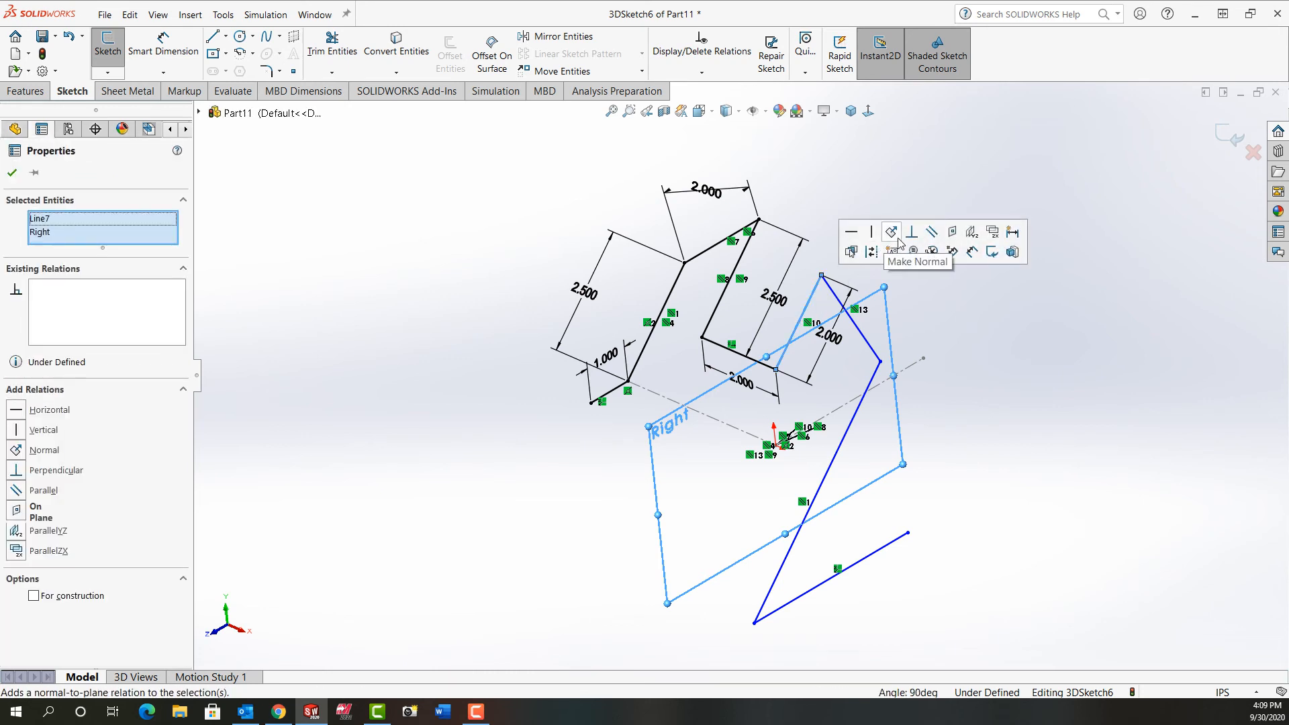
pyautogui.click(933, 232)
pyautogui.click(907, 316)
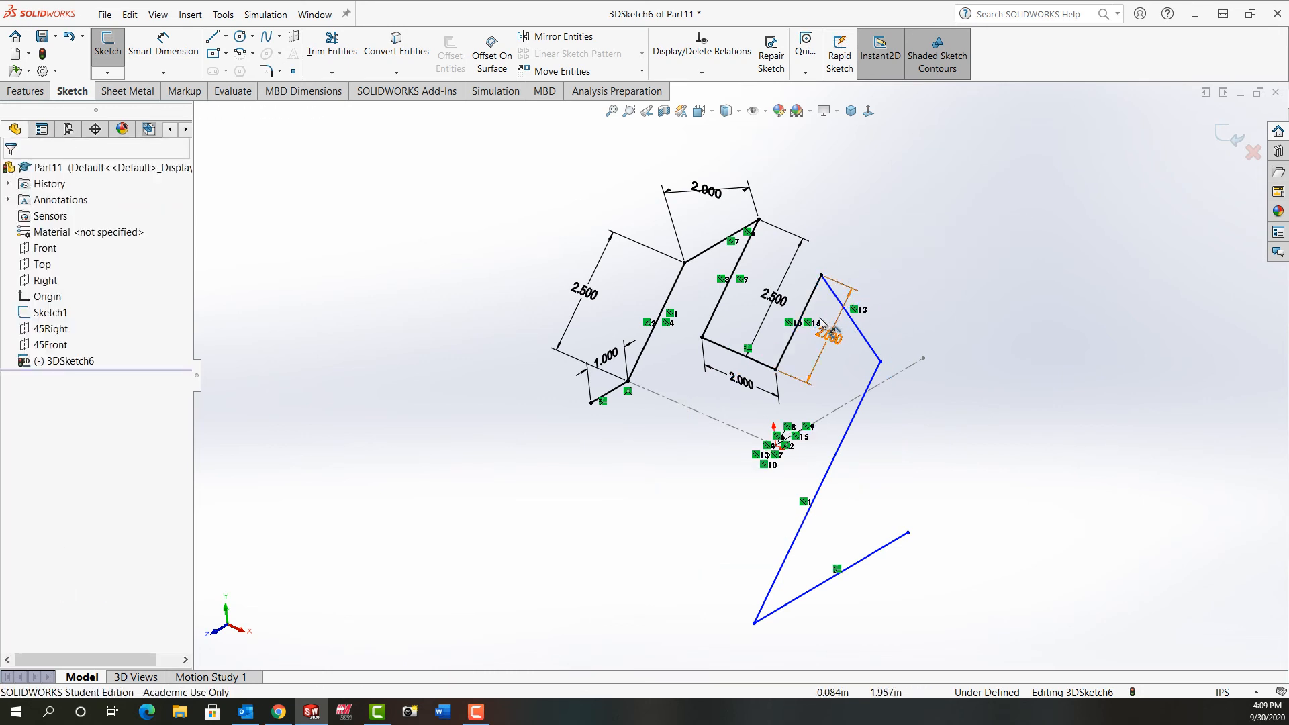
# Dimension the line descending from the top of the rising 2 in line at 2 in
pyautogui.moveTo(927, 333); pyautogui.dragTo(894, 329, button='right')
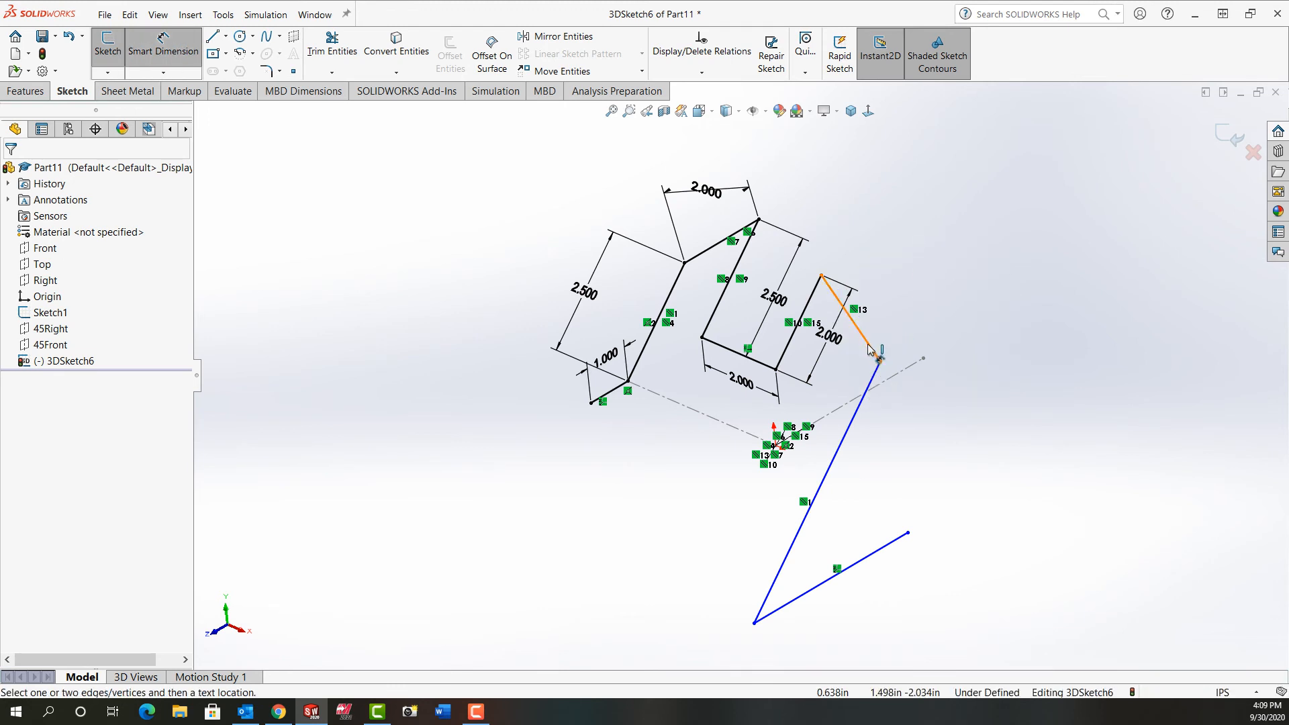
pyautogui.click(871, 344)
pyautogui.click(904, 302)
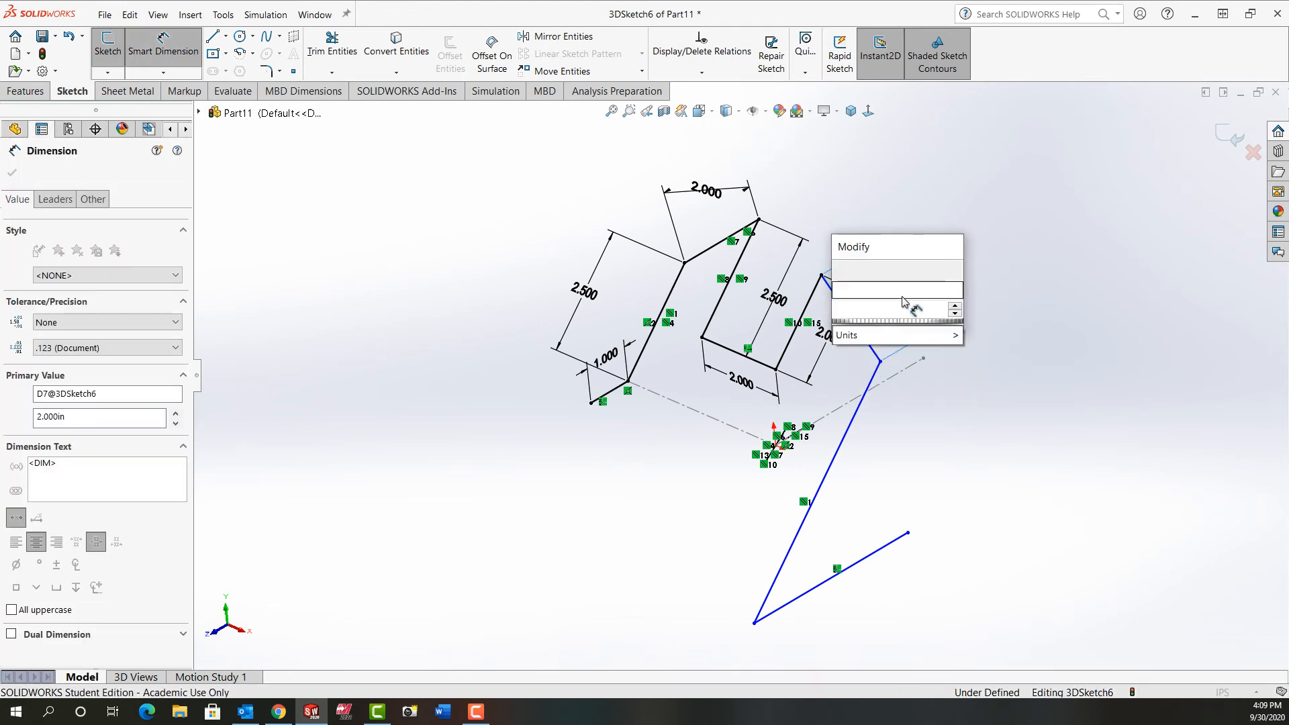
pyautogui.press('Return')
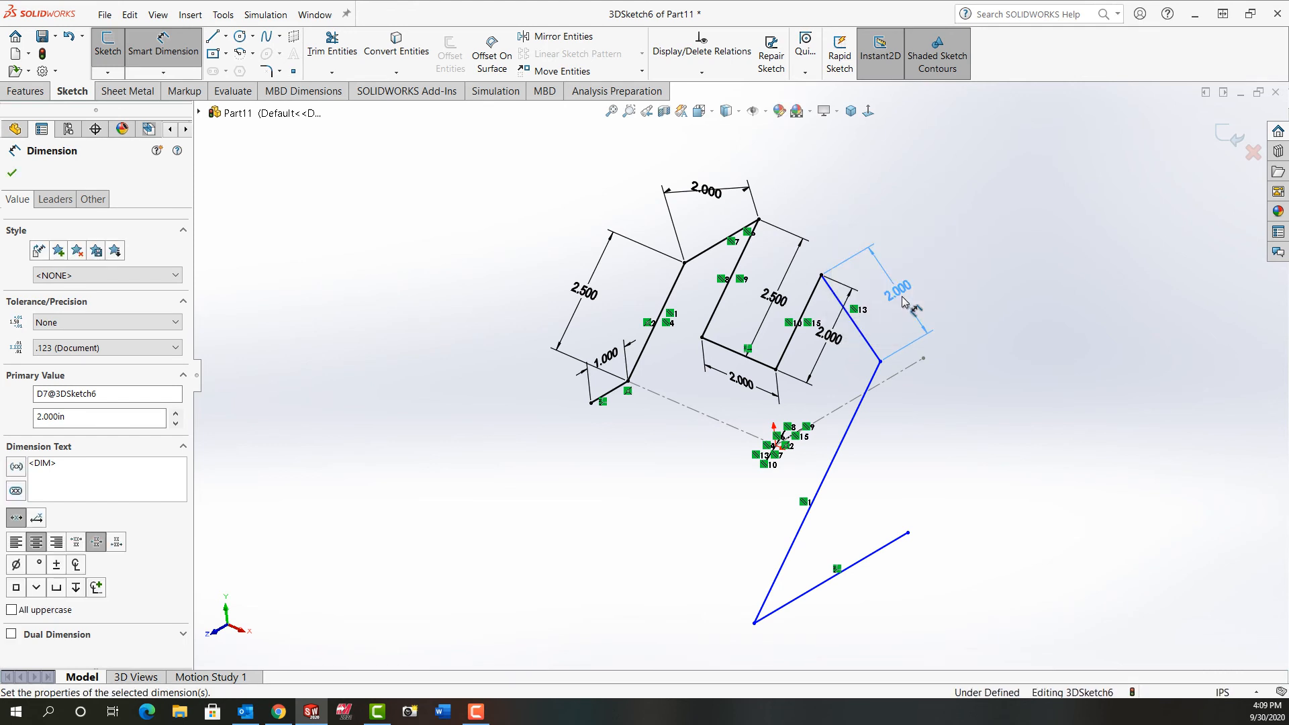
pyautogui.press('Escape')
# Make the 2 in line descending from the top of the rising line parallel to the Front plane
pyautogui.moveTo(907, 336)
pyautogui.mouseDown(button='middle')
pyautogui.moveTo(900, 348)
pyautogui.moveTo(929, 359)
pyautogui.moveTo(913, 363)
pyautogui.mouseUp(button='middle')
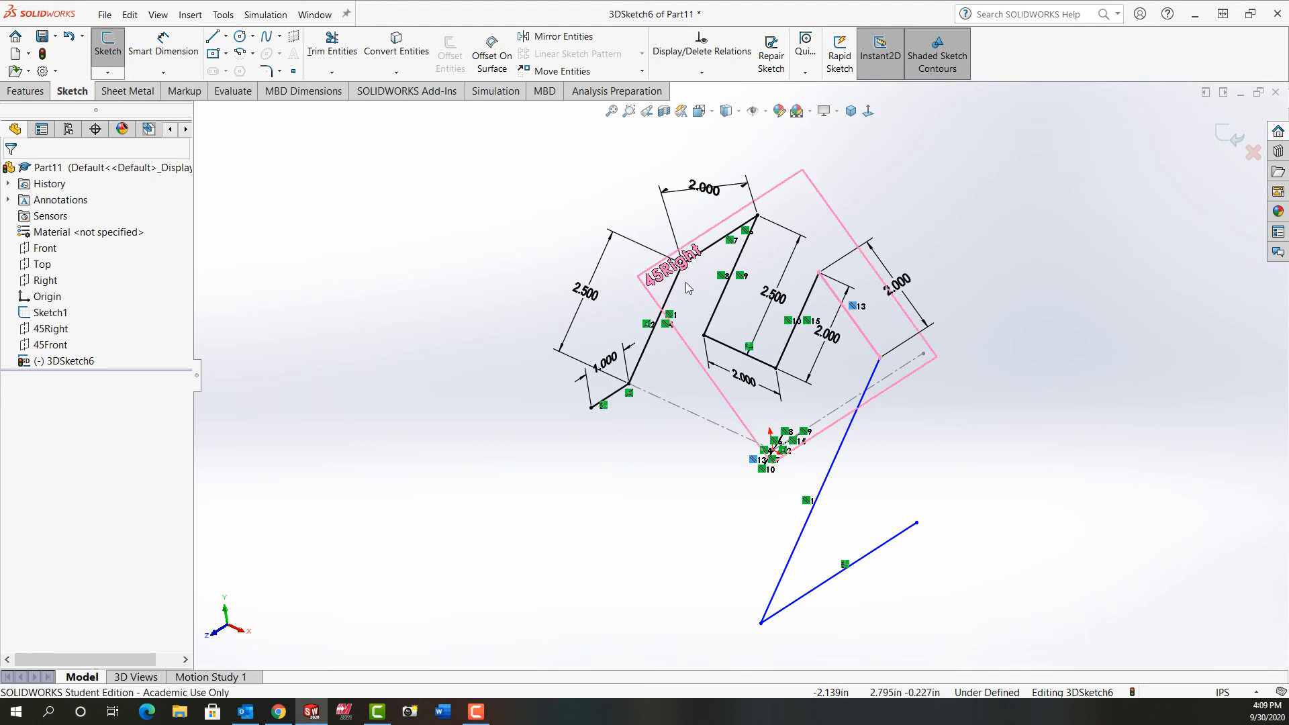
pyautogui.click(865, 336)
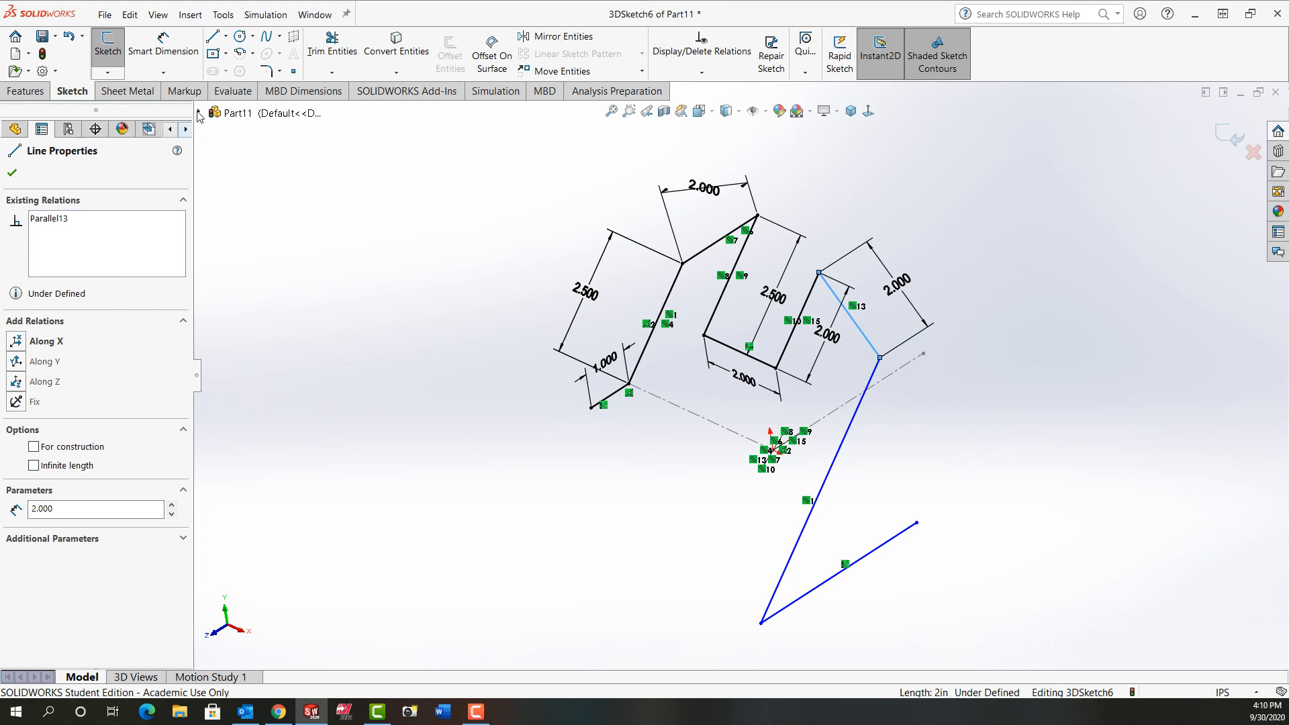
pyautogui.click(199, 113)
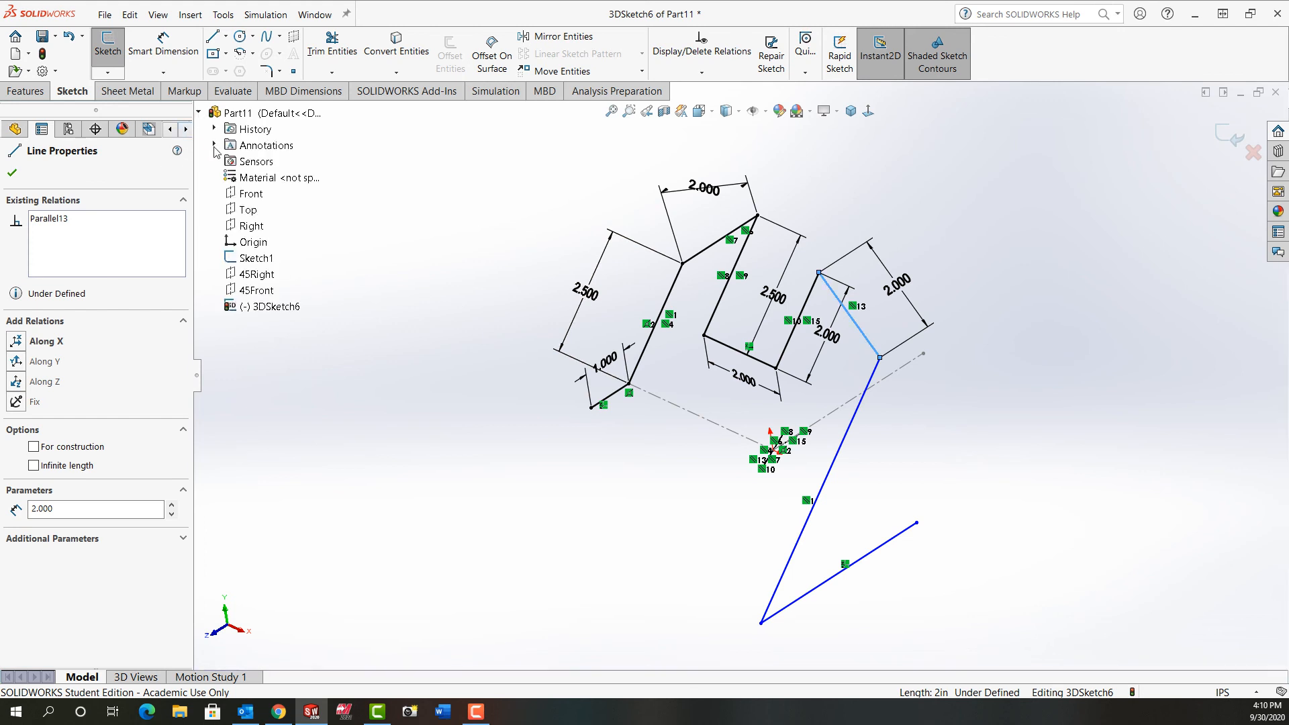
pyautogui.keyDown('ctrl'); pyautogui.click(247, 195); pyautogui.keyUp('ctrl')
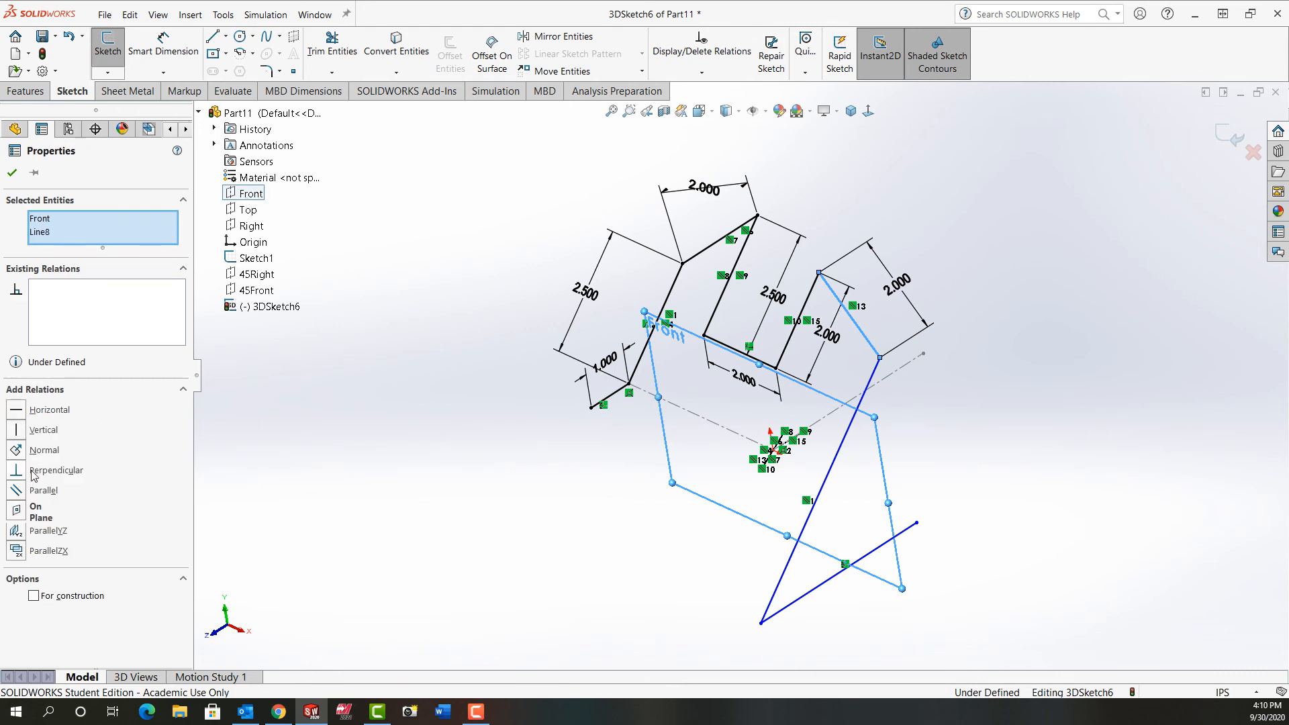
pyautogui.click(16, 490)
pyautogui.click(394, 481)
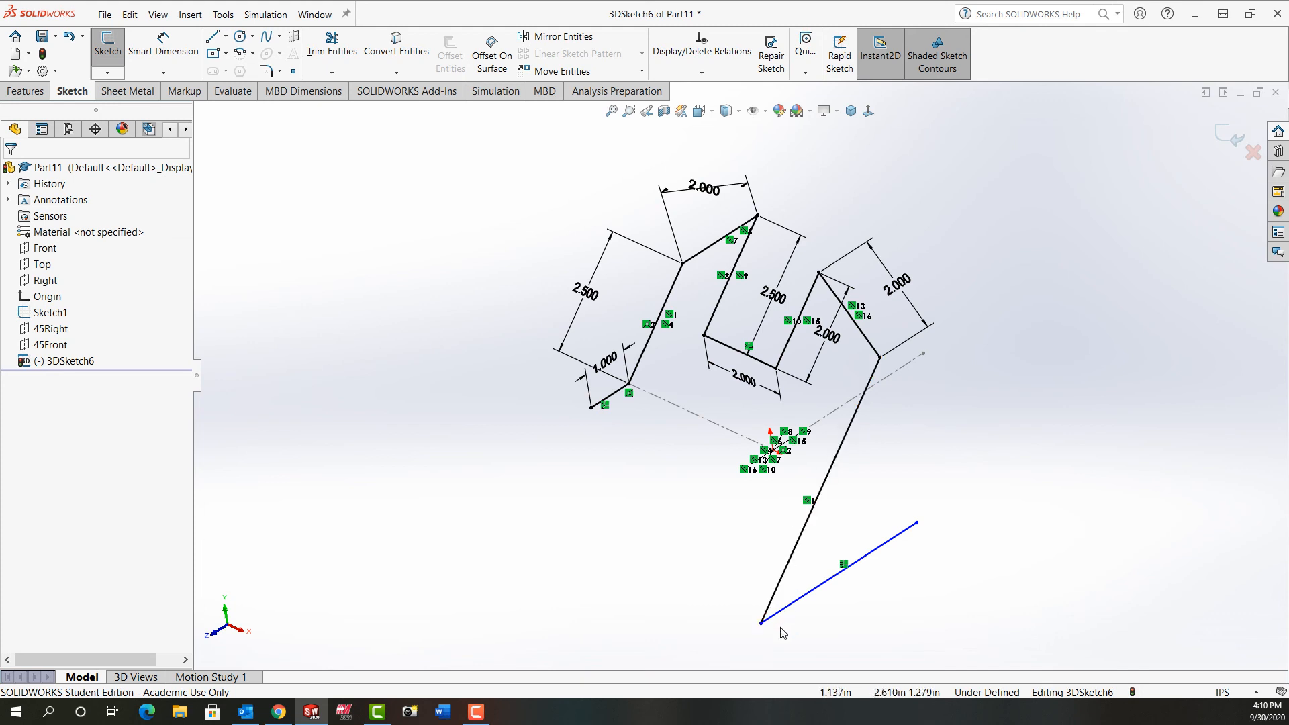
# Move the lower joint of the long descending line upward and dimension that line at 2.5 in
pyautogui.moveTo(762, 623); pyautogui.dragTo(795, 549)
pyautogui.click(554, 558)
pyautogui.moveTo(553, 558); pyautogui.dragTo(532, 461, button='right')
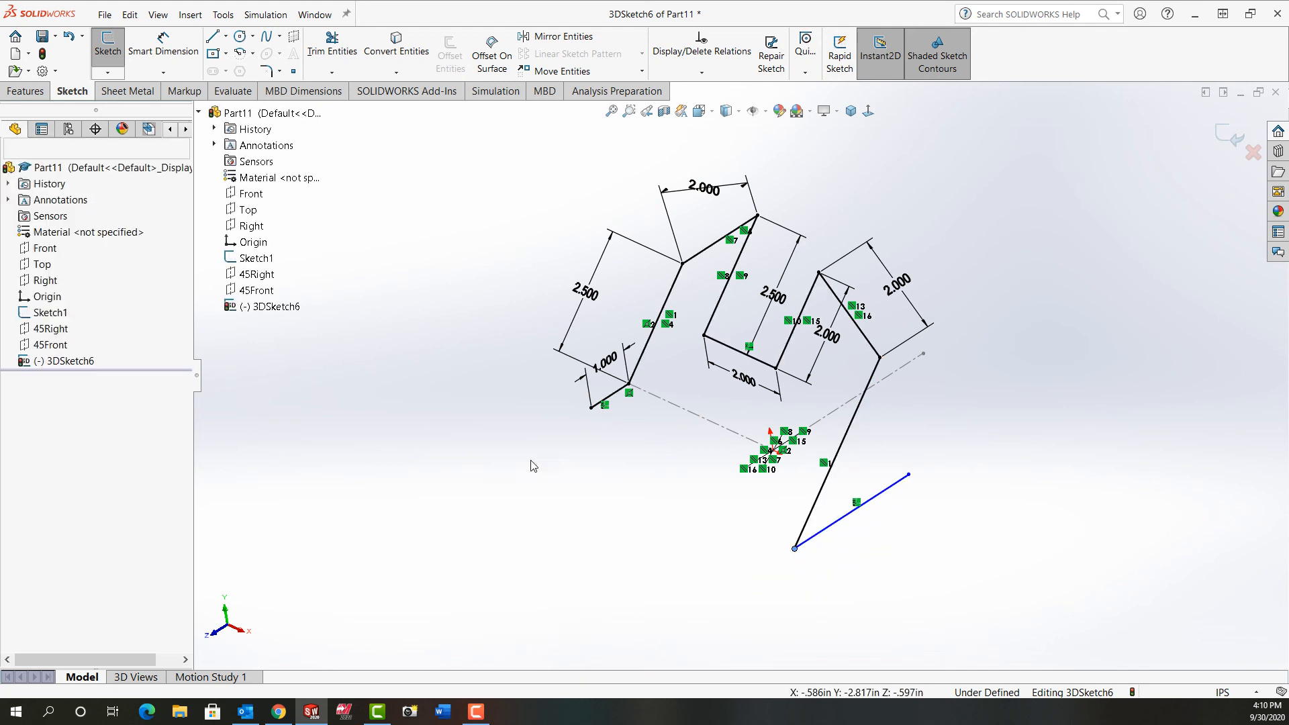
pyautogui.click(852, 427)
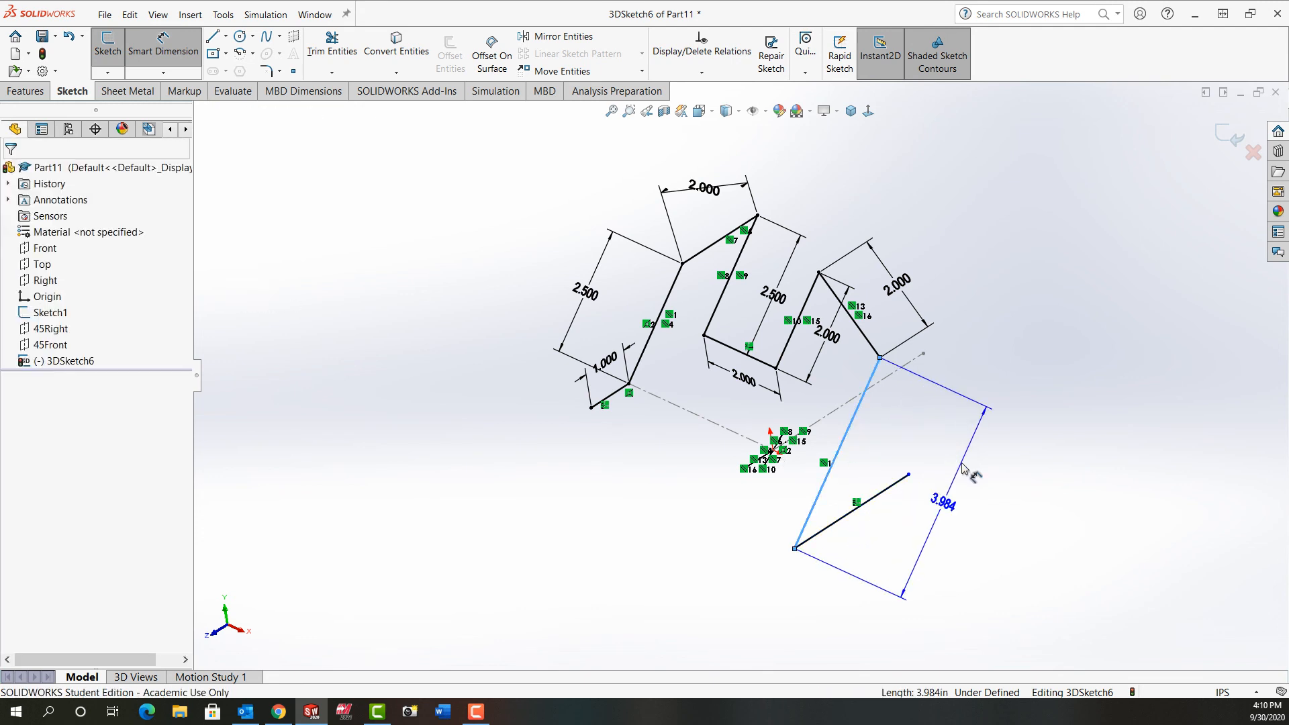
pyautogui.click(966, 471)
pyautogui.write('2.5')
pyautogui.press('Return')
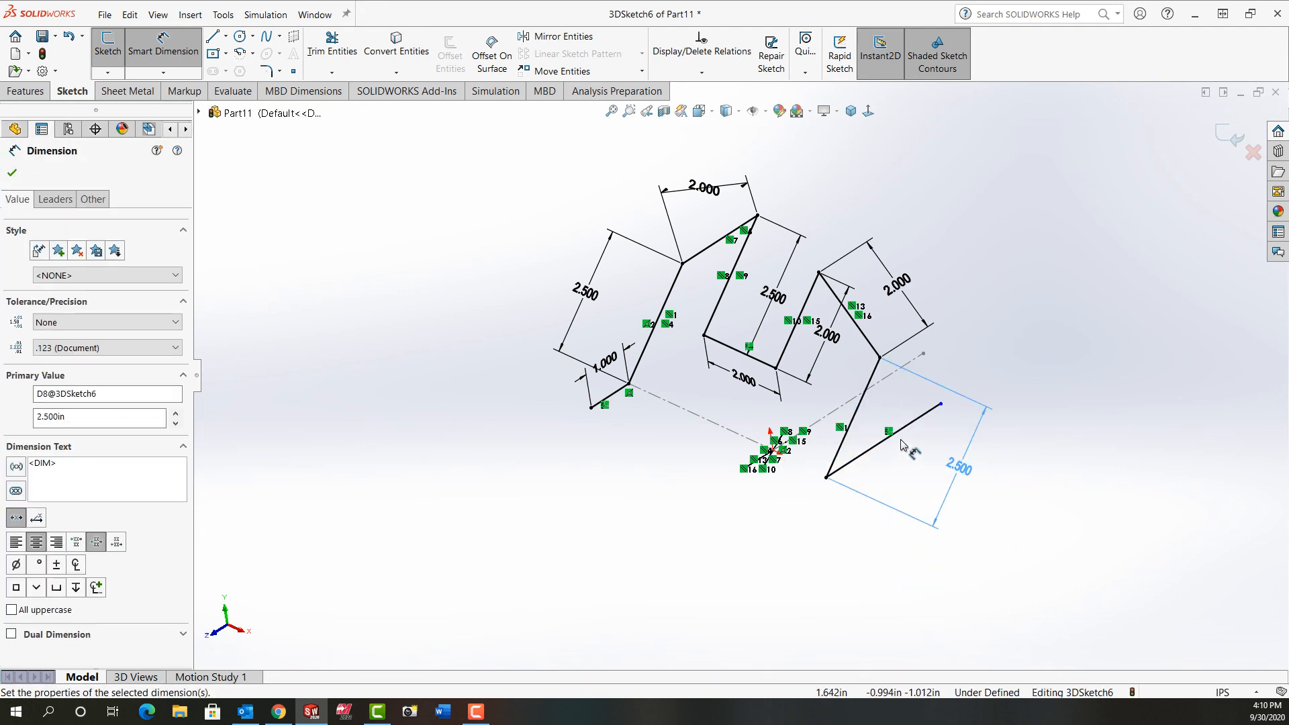
# Dimension the last line of the path at 2 in and finish dimensioning
pyautogui.click(886, 440)
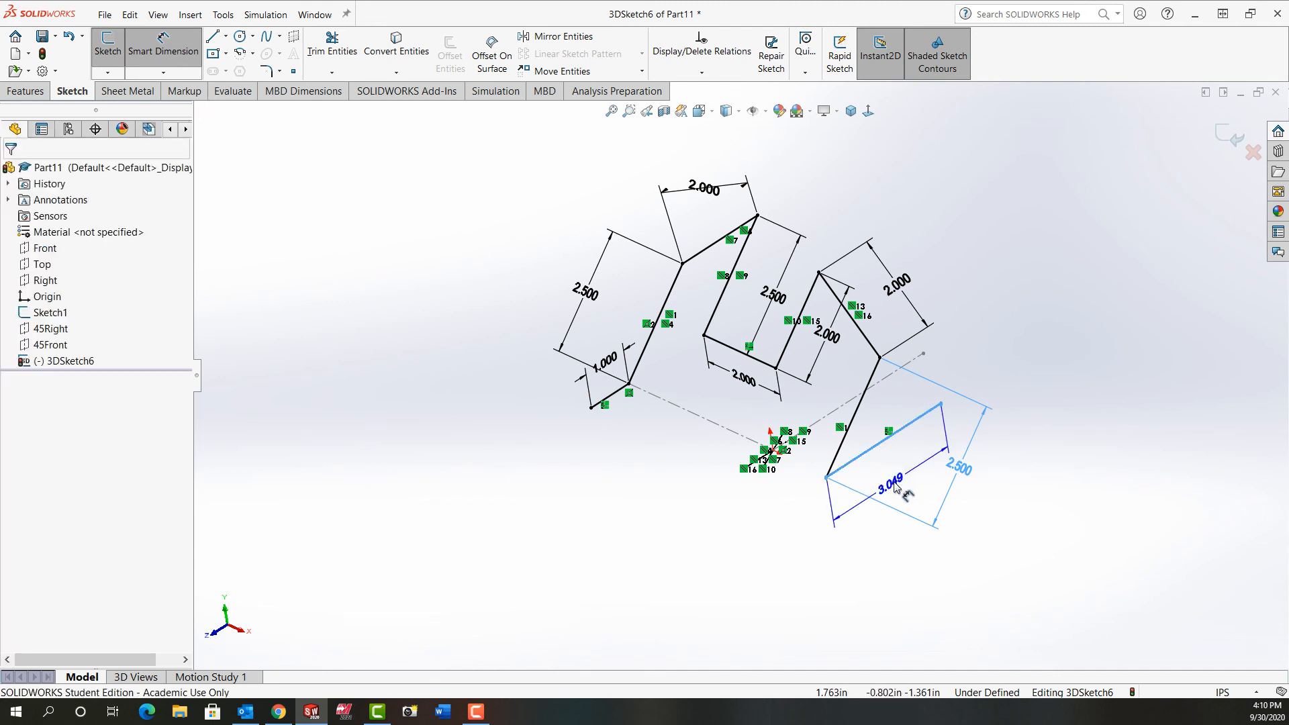
pyautogui.click(896, 490)
pyautogui.write('2')
pyautogui.press('Return')
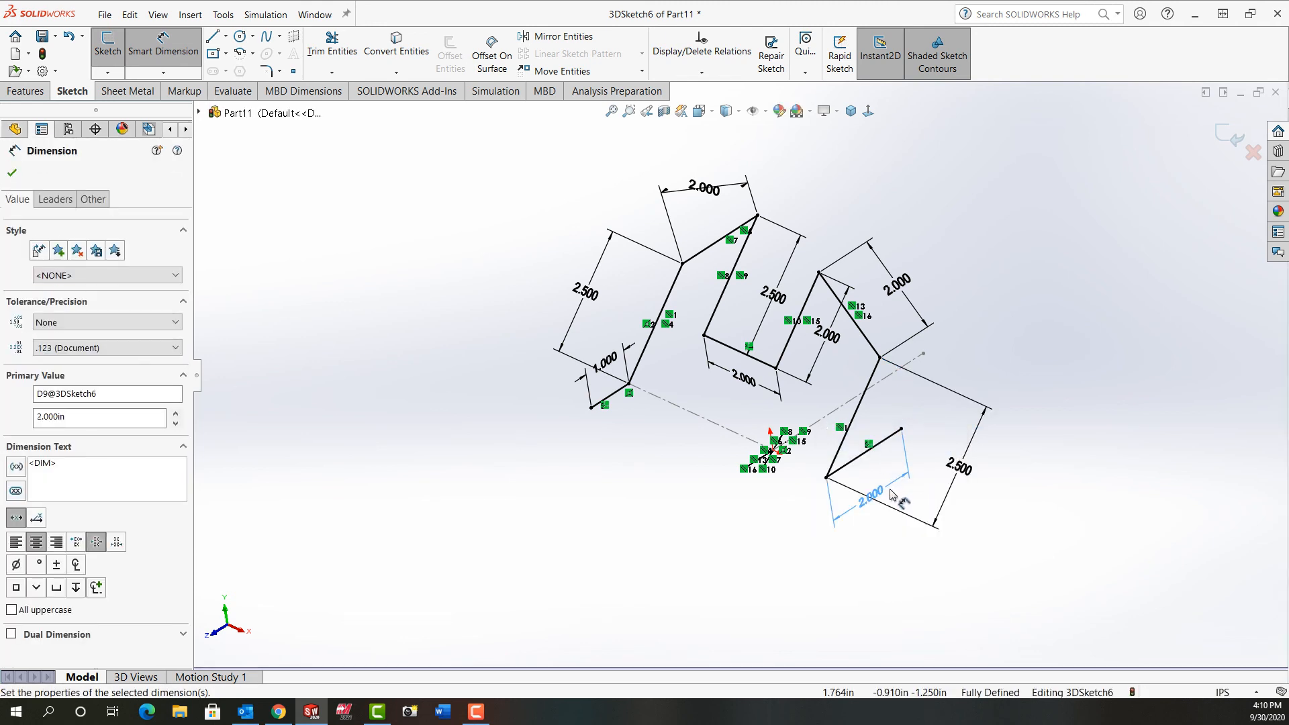
pyautogui.press('Escape')
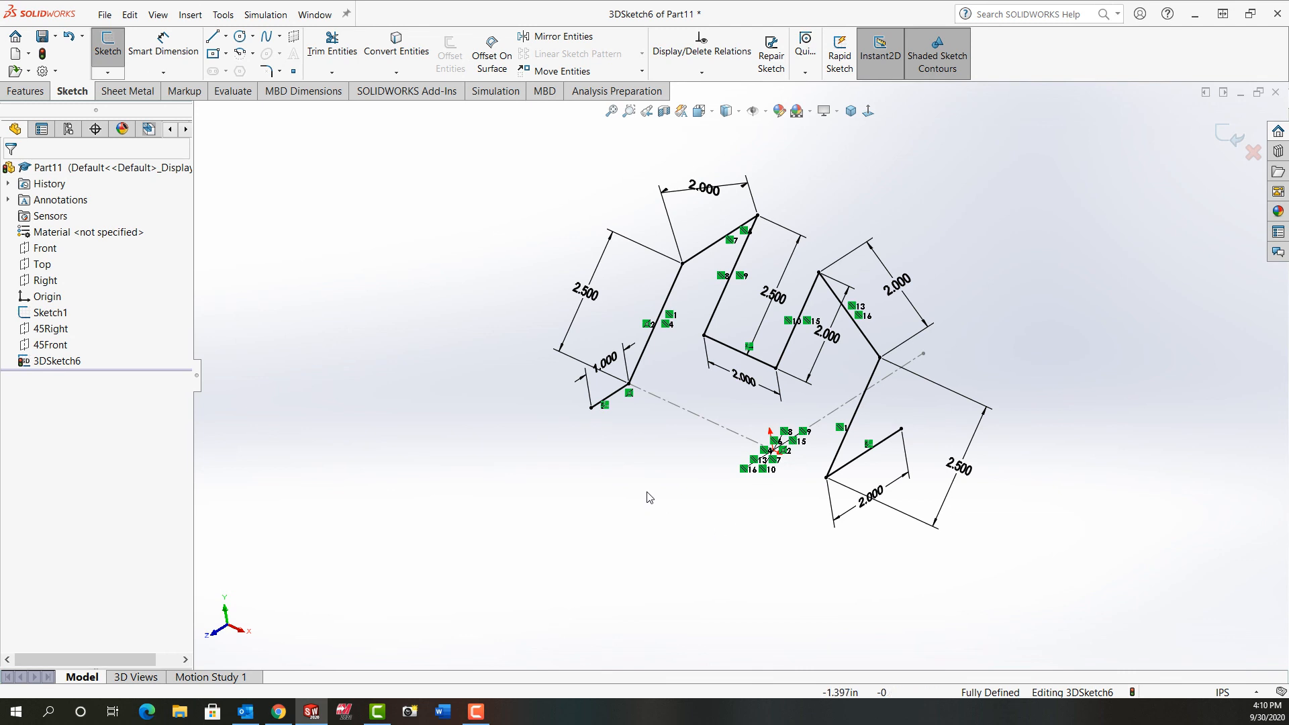
# Examine the finished 3D path from the Top and Right views, ending in the isometric view
pyautogui.moveTo(650, 497)
pyautogui.mouseDown(button='middle')
pyautogui.moveTo(676, 178)
pyautogui.moveTo(820, 202)
pyautogui.moveTo(809, 225)
pyautogui.mouseUp(button='middle')
pyautogui.press('space')
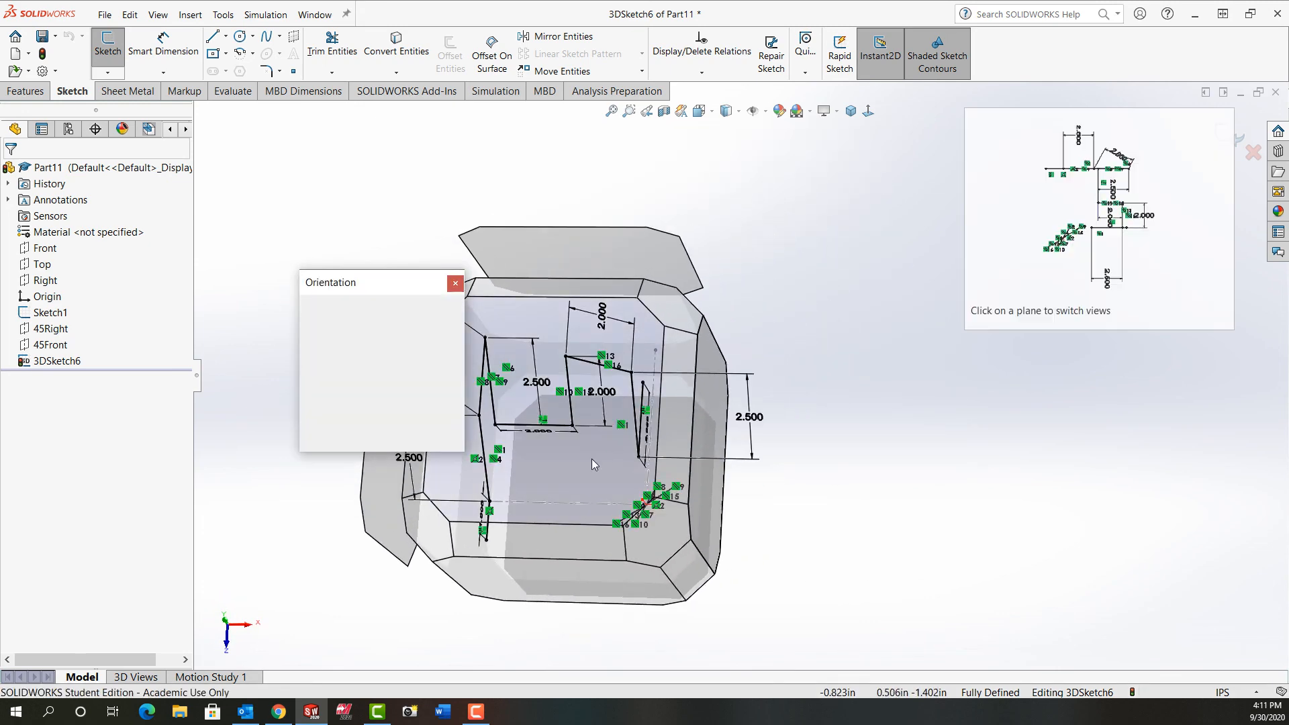
pyautogui.click(581, 468)
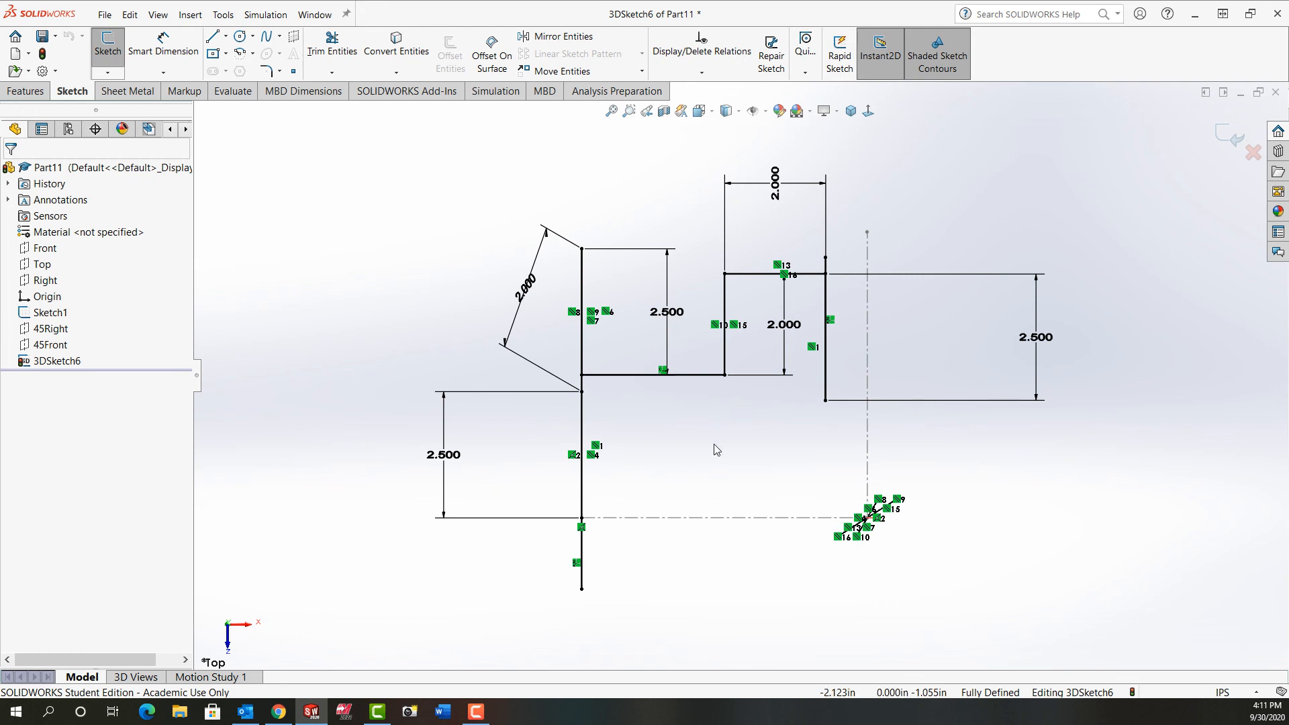
pyautogui.moveTo(736, 408)
pyautogui.mouseDown(button='middle')
pyautogui.moveTo(590, 222)
pyautogui.moveTo(664, 349)
pyautogui.mouseUp(button='middle')
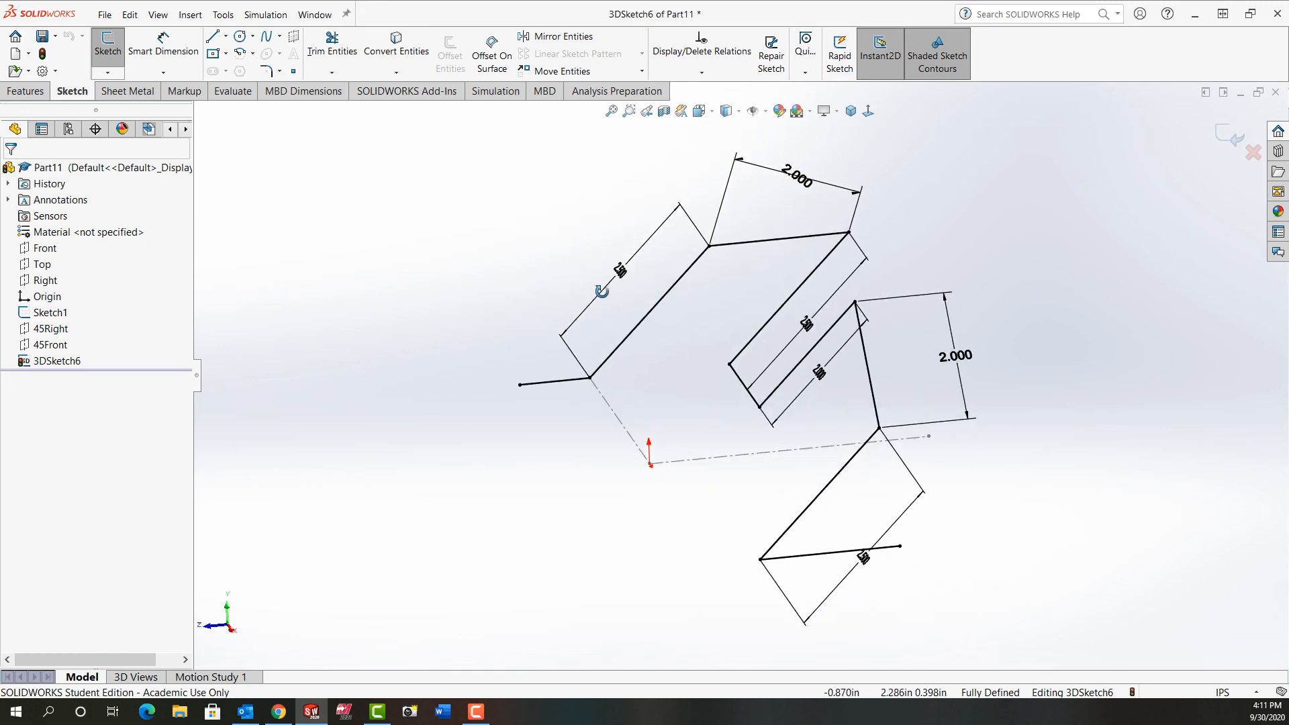
pyautogui.press('space')
pyautogui.moveTo(609, 530)
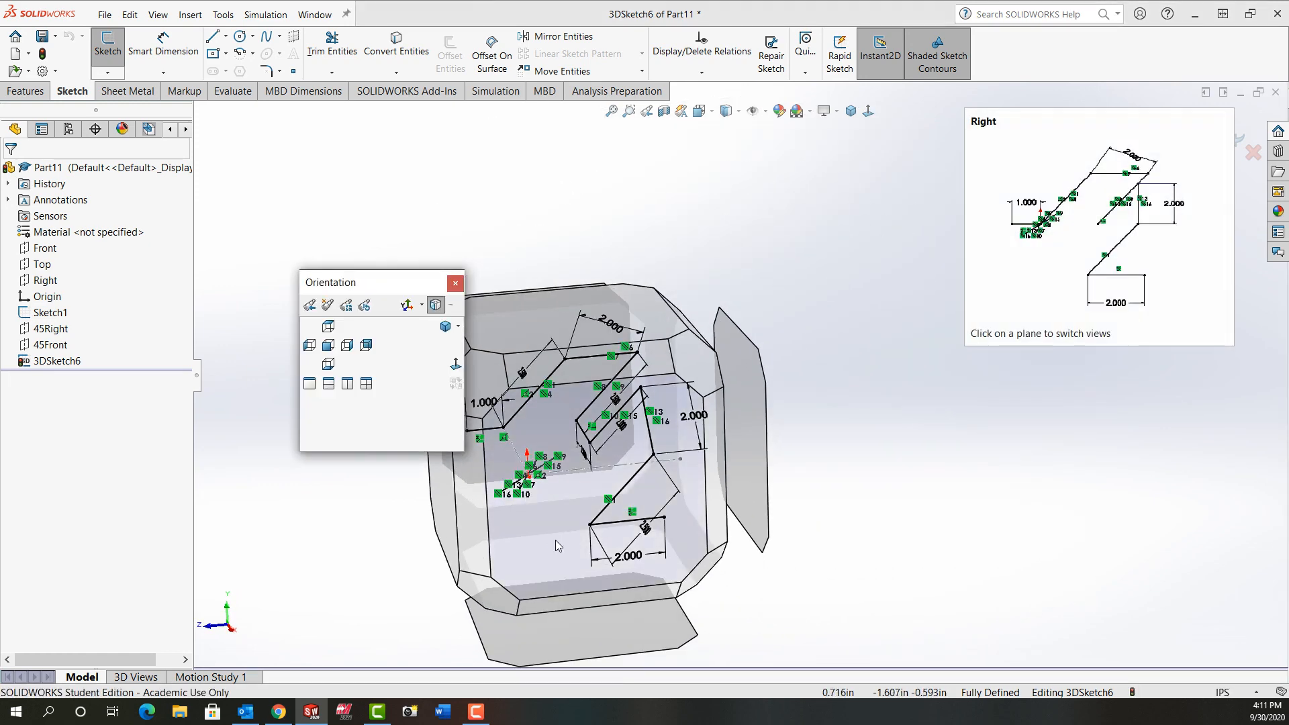
pyautogui.click(555, 540)
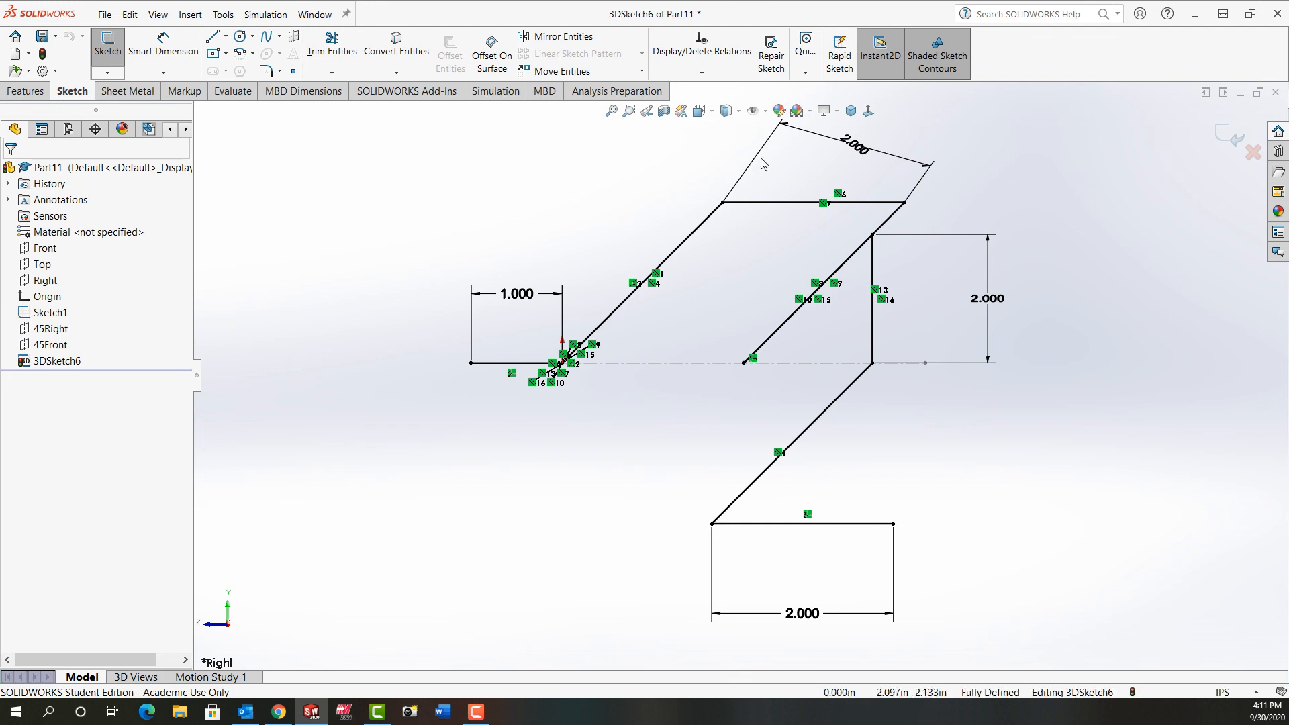
pyautogui.click(851, 112)
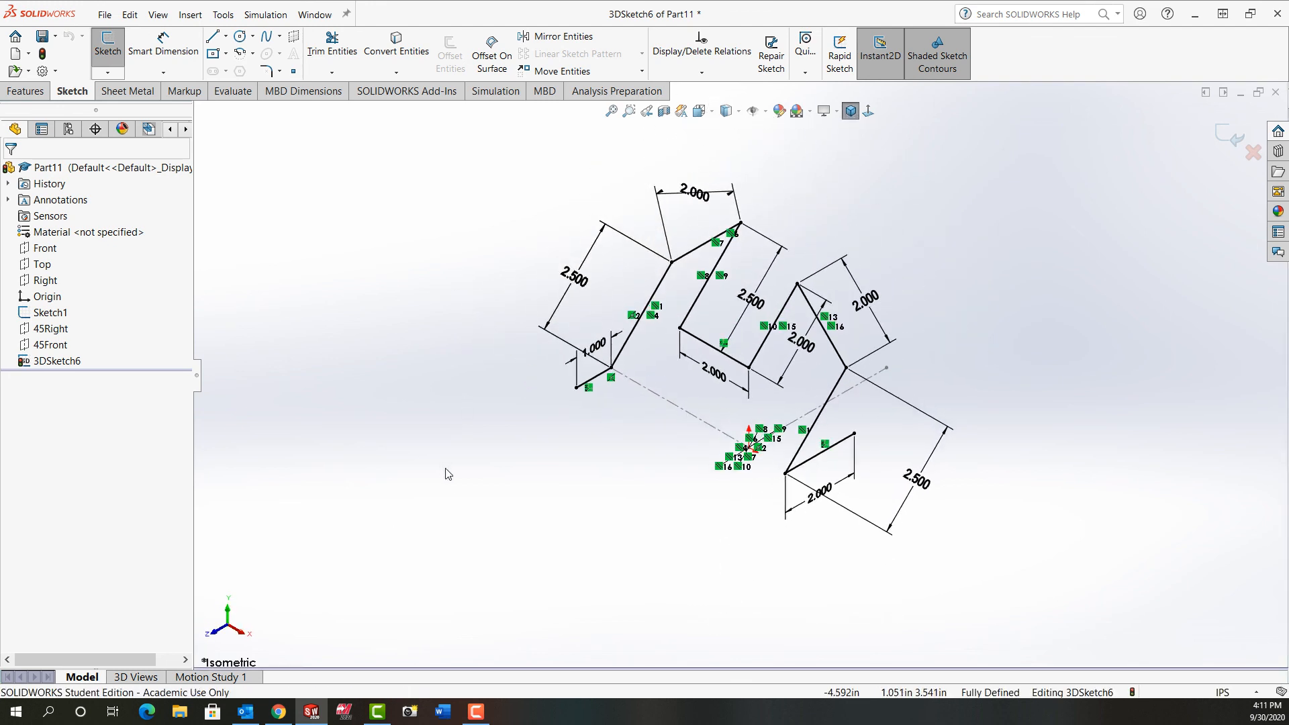